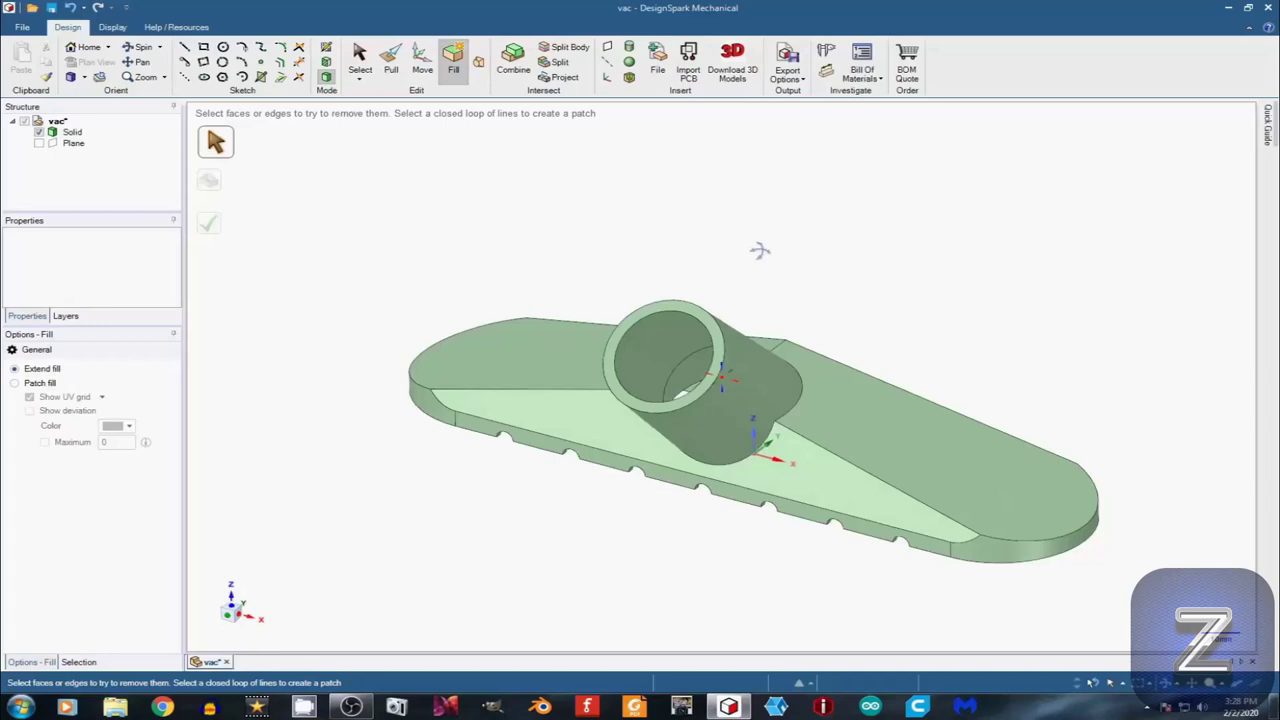
- Start a new, empty design document
{"action": "middle_click_drag", "start_coordinate": [760, 250], "coordinate": [346, 523]}
{"action": "key", "text": "h"}
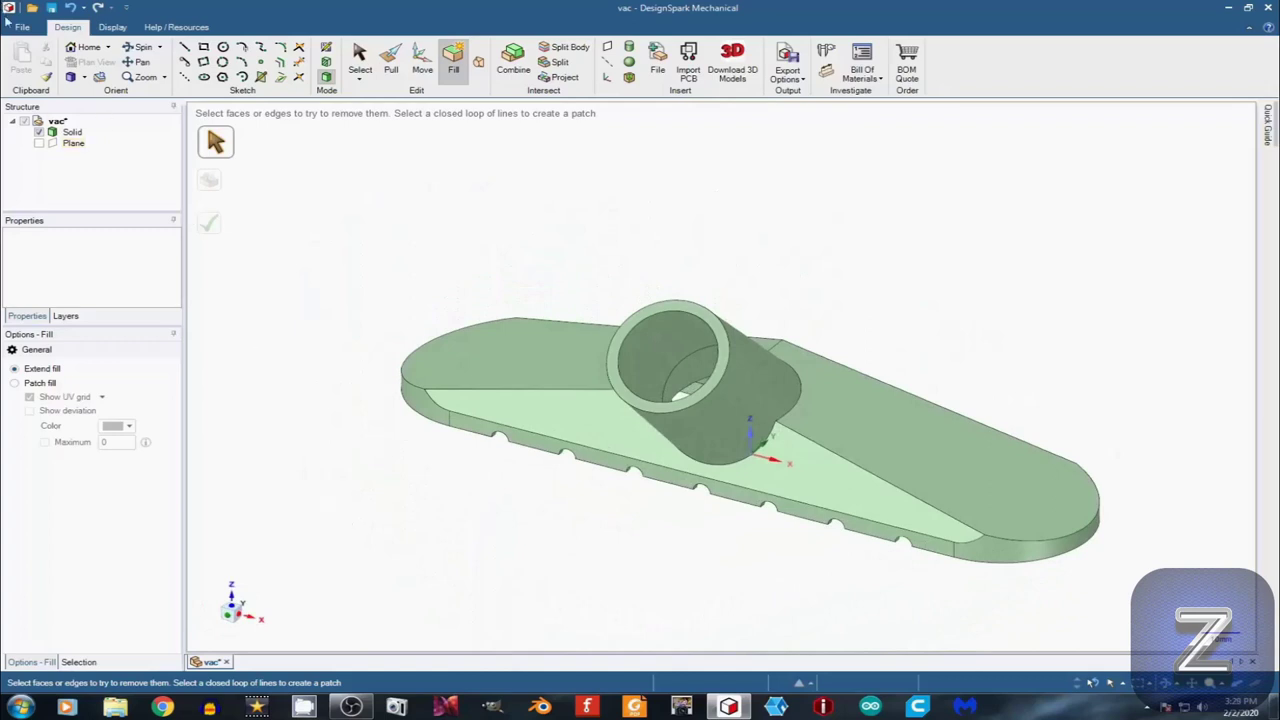
{"action": "left_click", "coordinate": [18, 26]}
{"action": "mouse_move", "coordinate": [35, 57]}
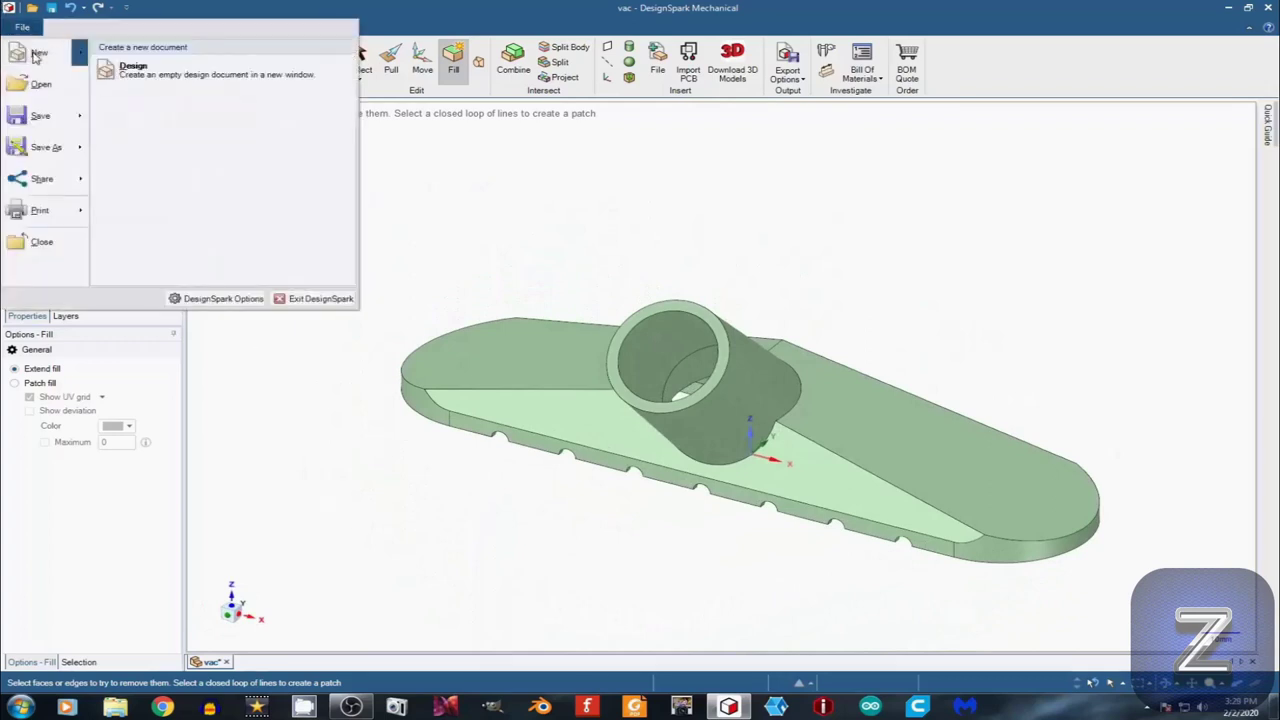
{"action": "left_click", "coordinate": [133, 68]}
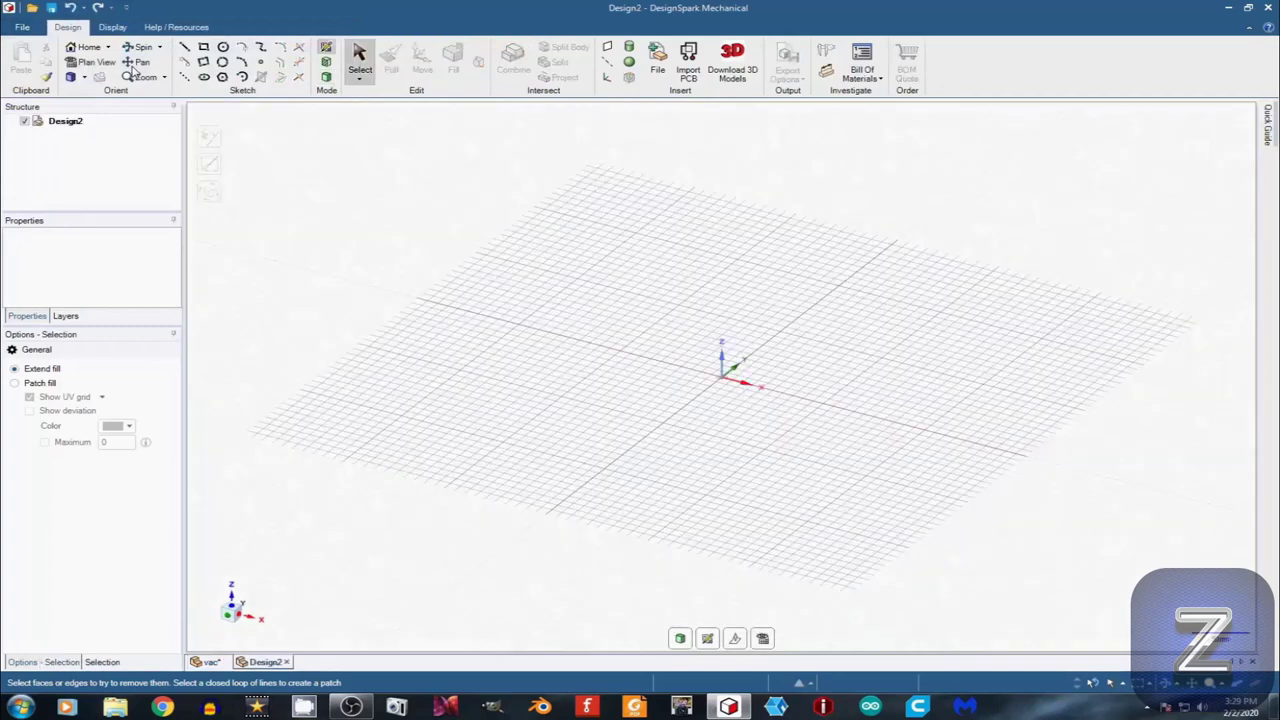
- In plan view, sketch a 200 × 50 mm rectangle centred on the origin
{"action": "left_click", "coordinate": [90, 63]}
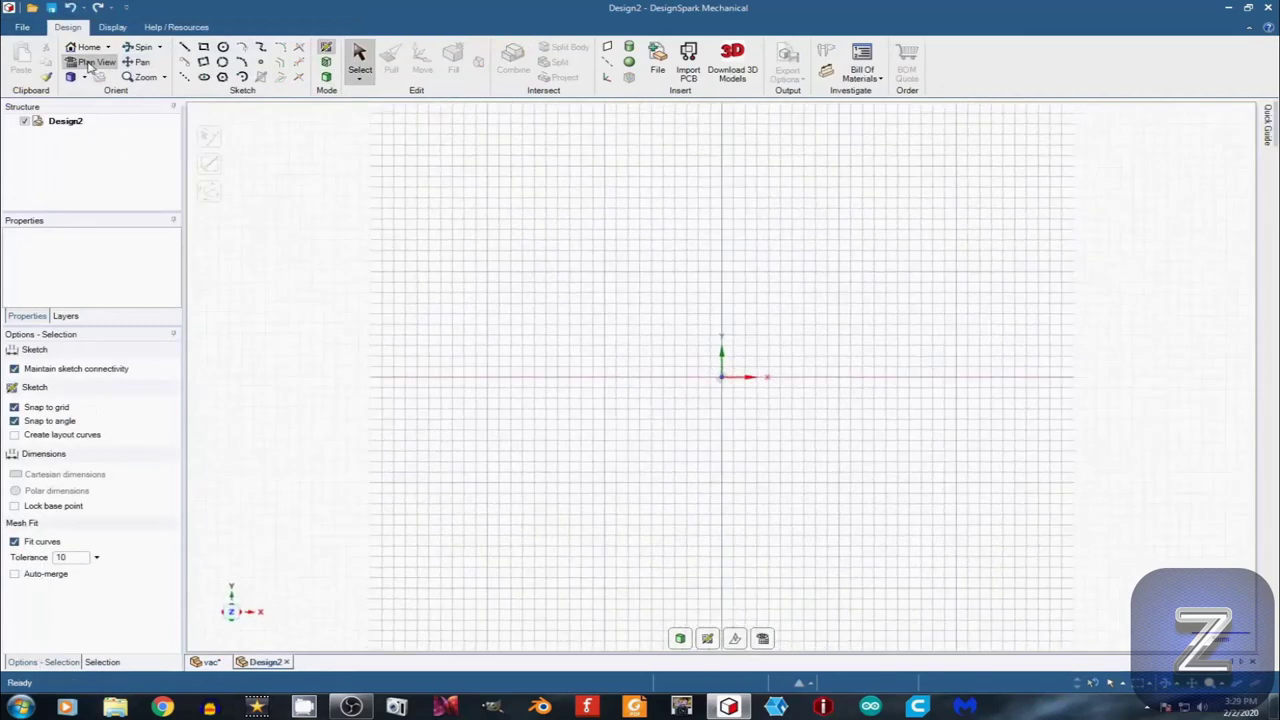
{"action": "left_click", "coordinate": [204, 48]}
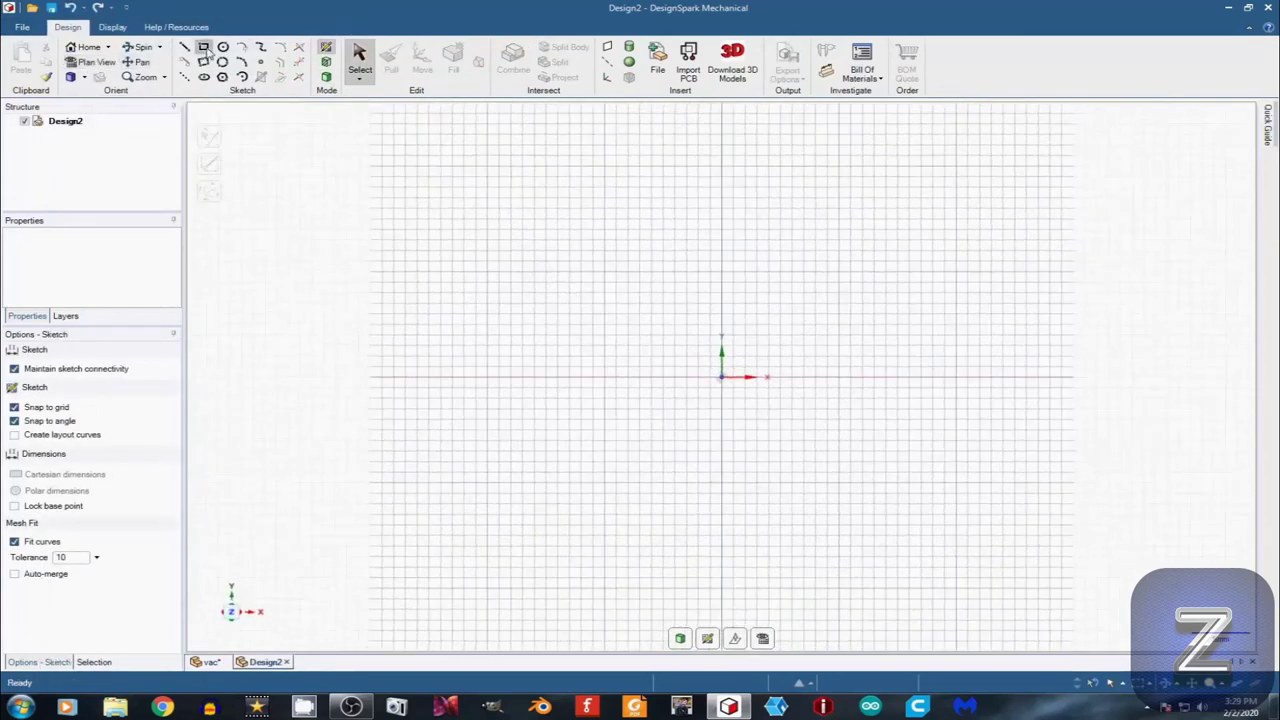
{"action": "left_click", "coordinate": [204, 48]}
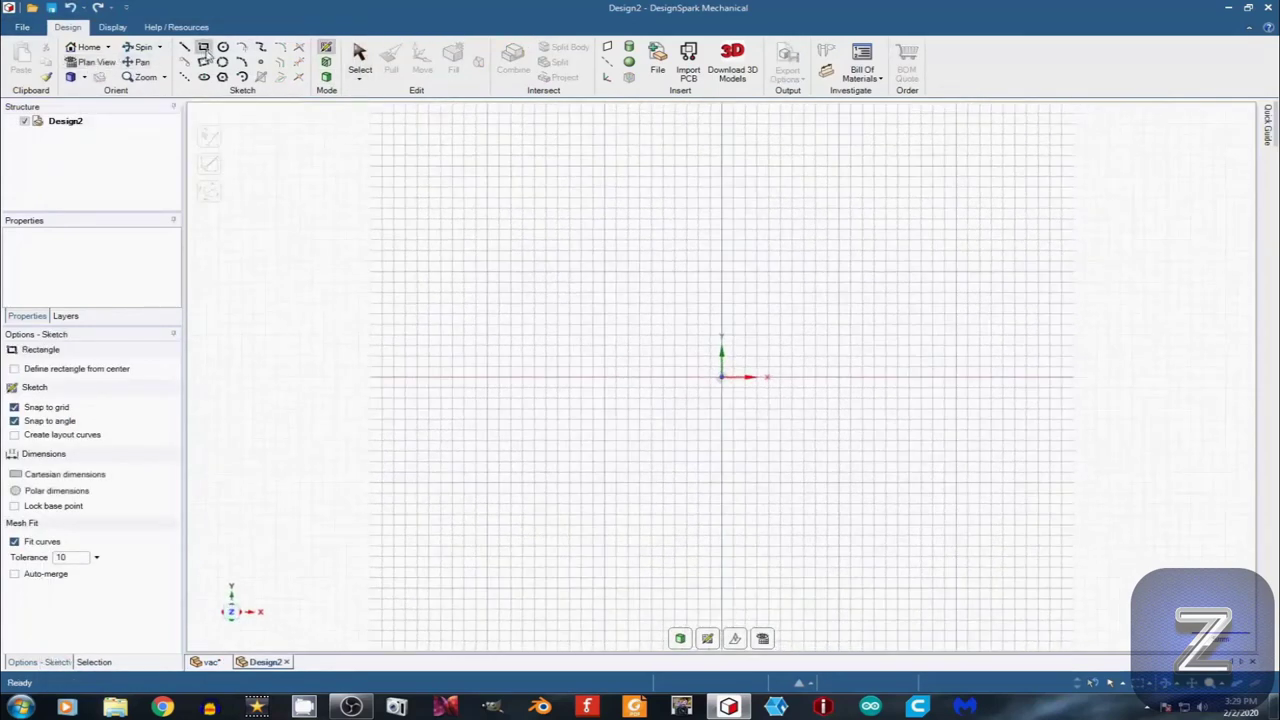
{"action": "left_click", "coordinate": [20, 373]}
{"action": "left_click", "coordinate": [19, 372]}
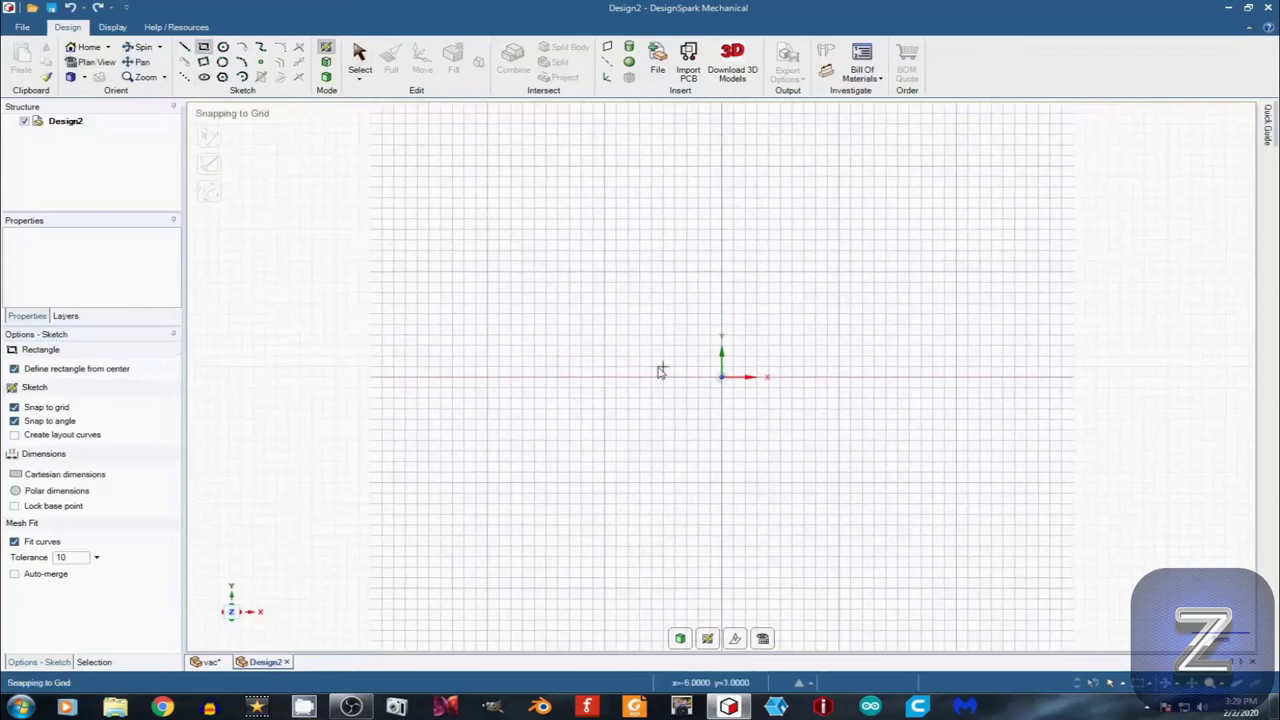
{"action": "left_click", "coordinate": [722, 378]}
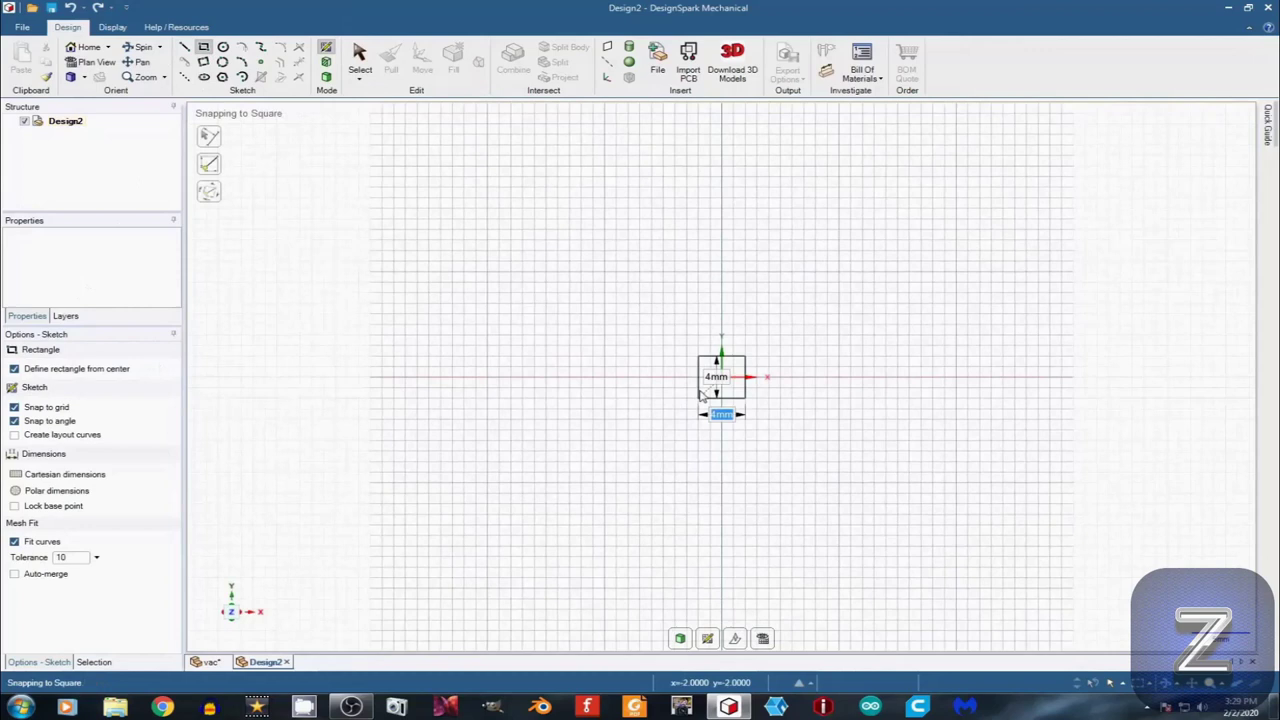
{"action": "type", "text": "200"}
{"action": "key", "text": "Tab"}
{"action": "type", "text": "50"}
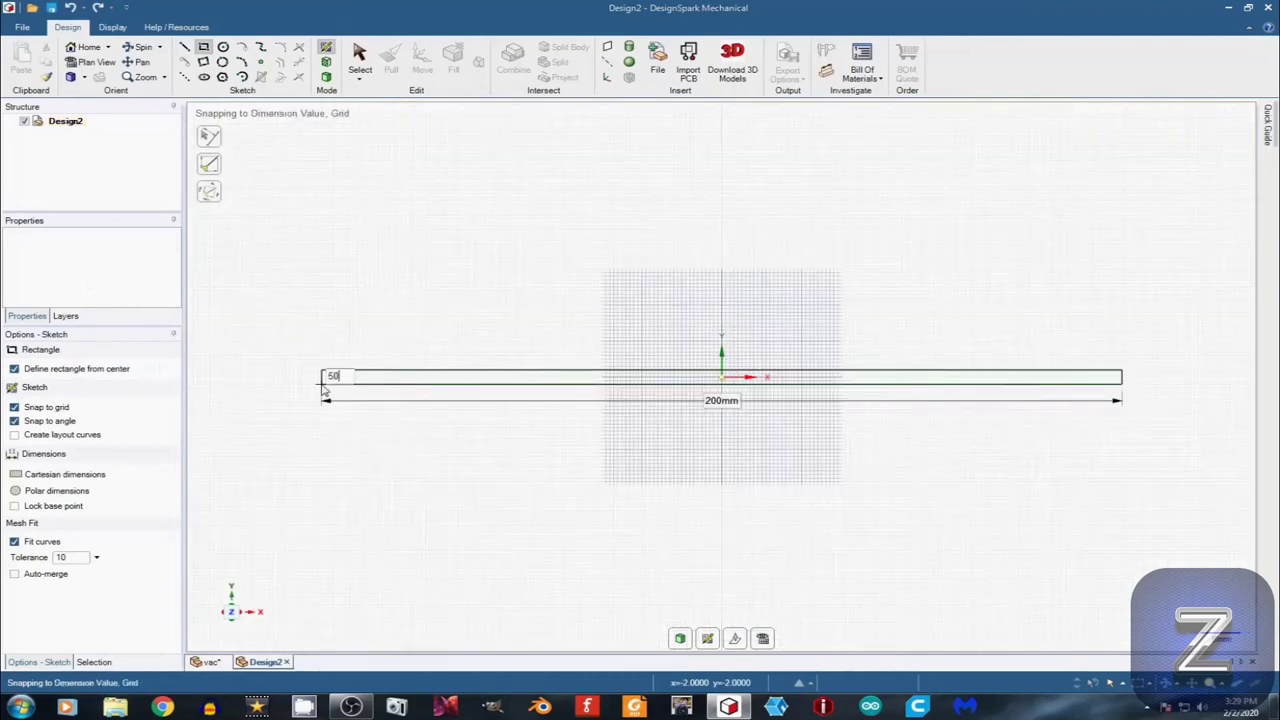
{"action": "key", "text": "Return"}
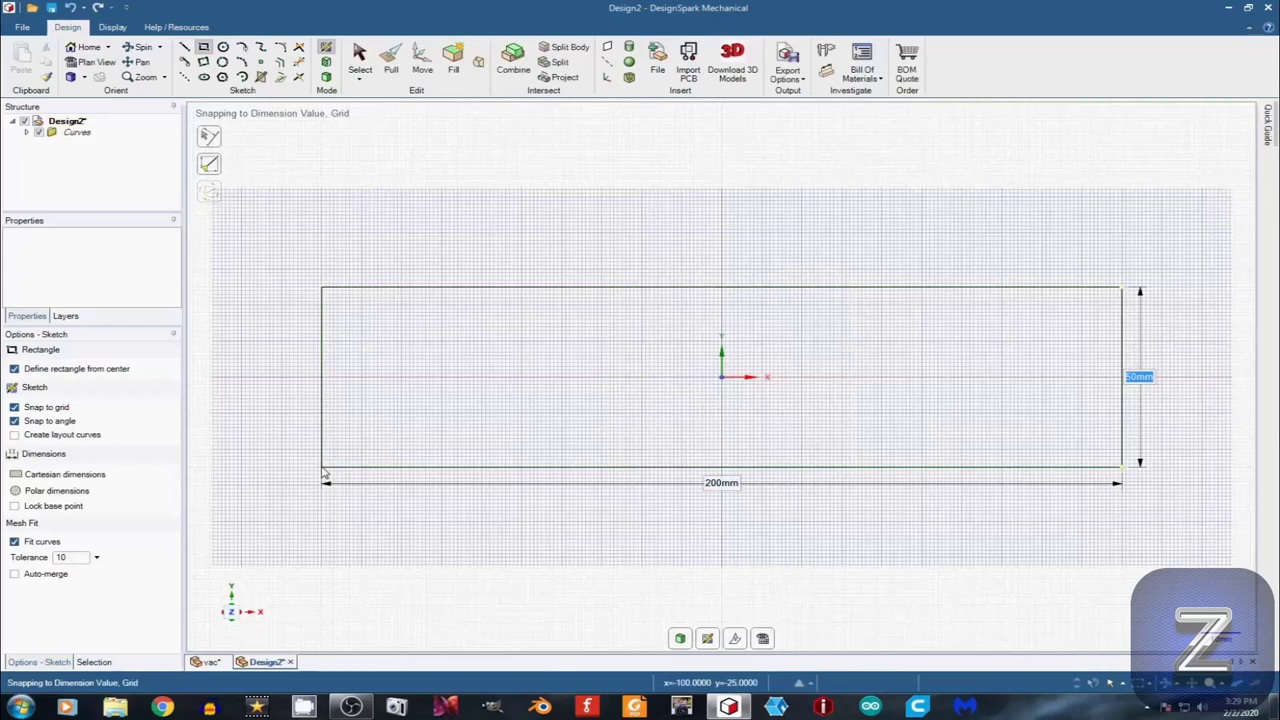
- Pull the rectangle face into a 5 mm thick plate
{"action": "left_click", "coordinate": [326, 77]}
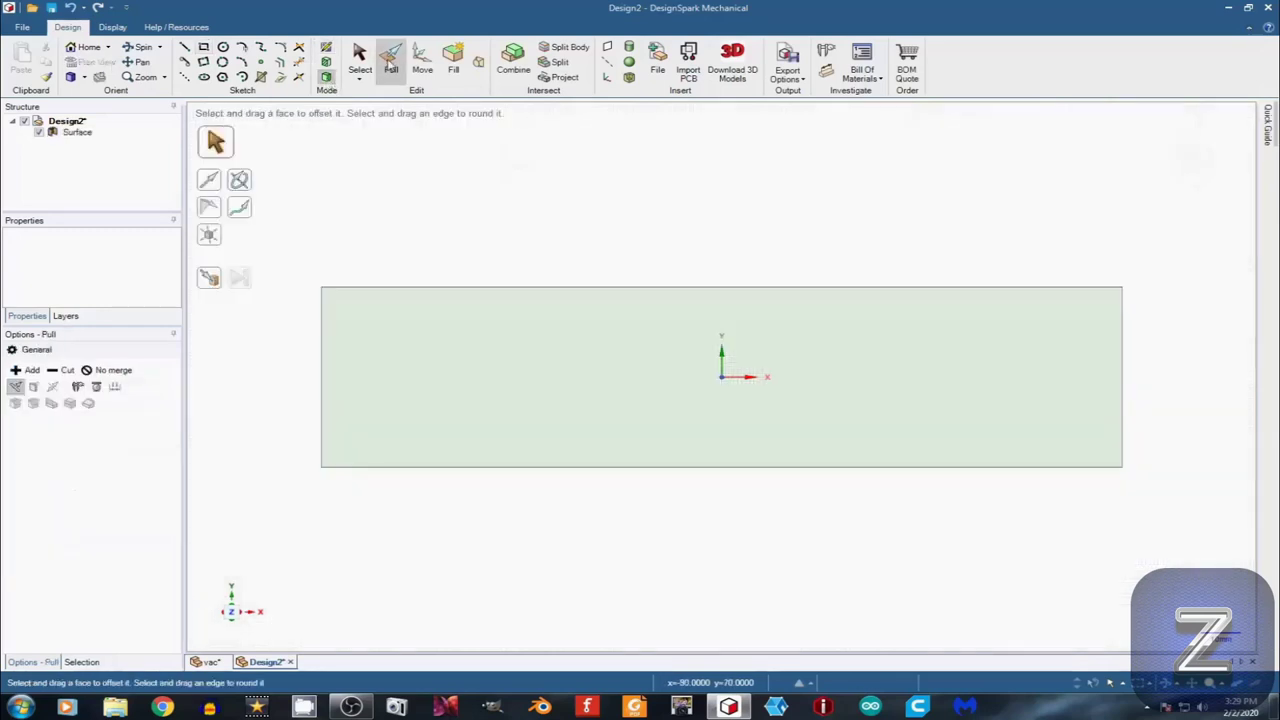
{"action": "left_click", "coordinate": [527, 375]}
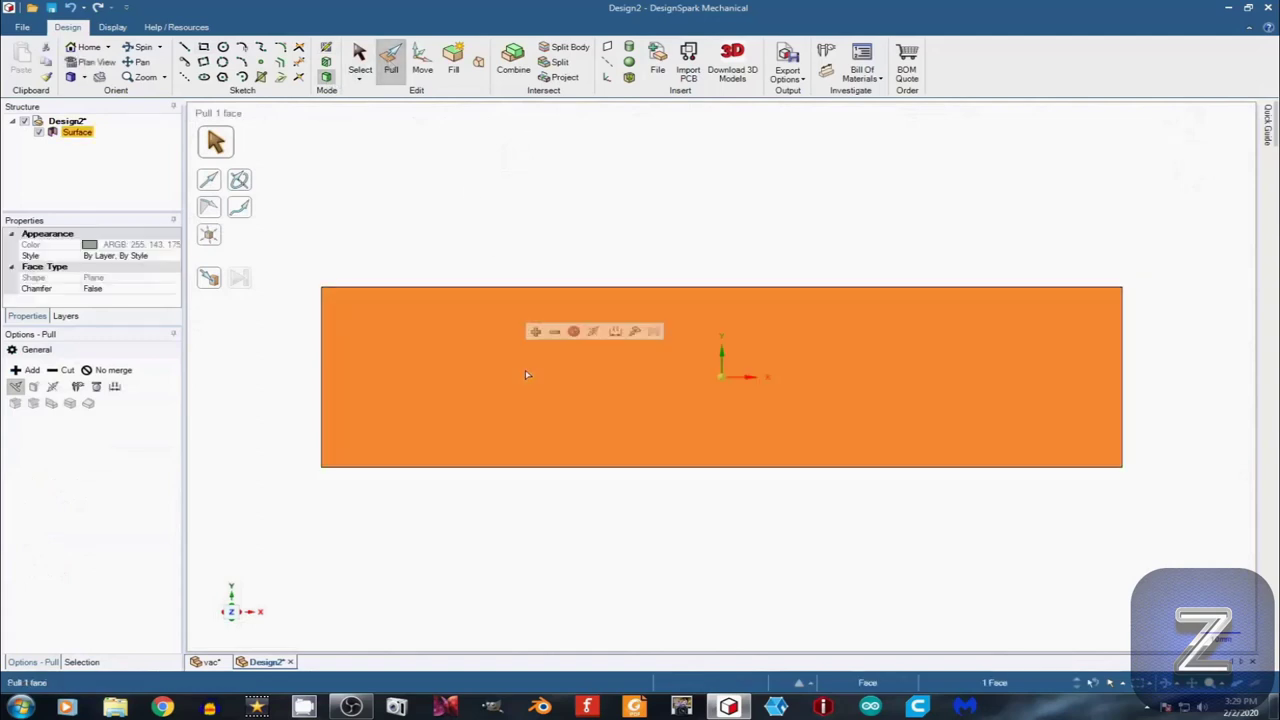
{"action": "type", "text": "5"}
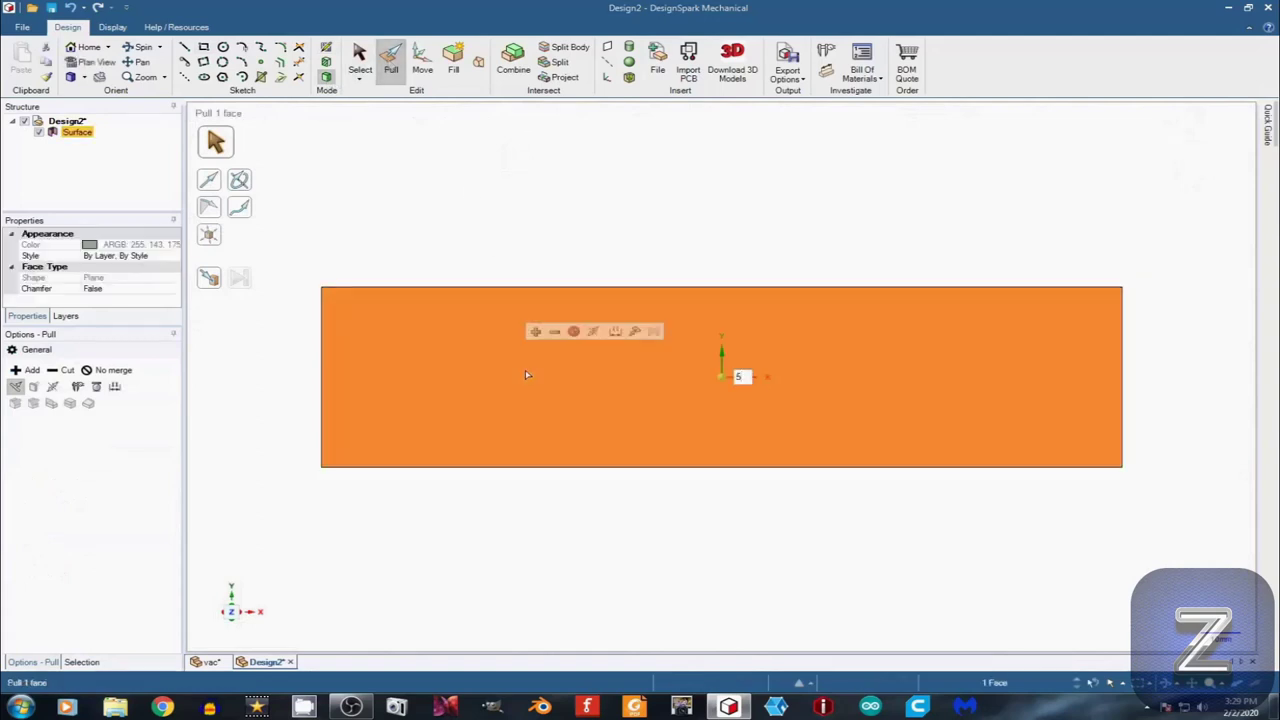
{"action": "key", "text": "Return"}
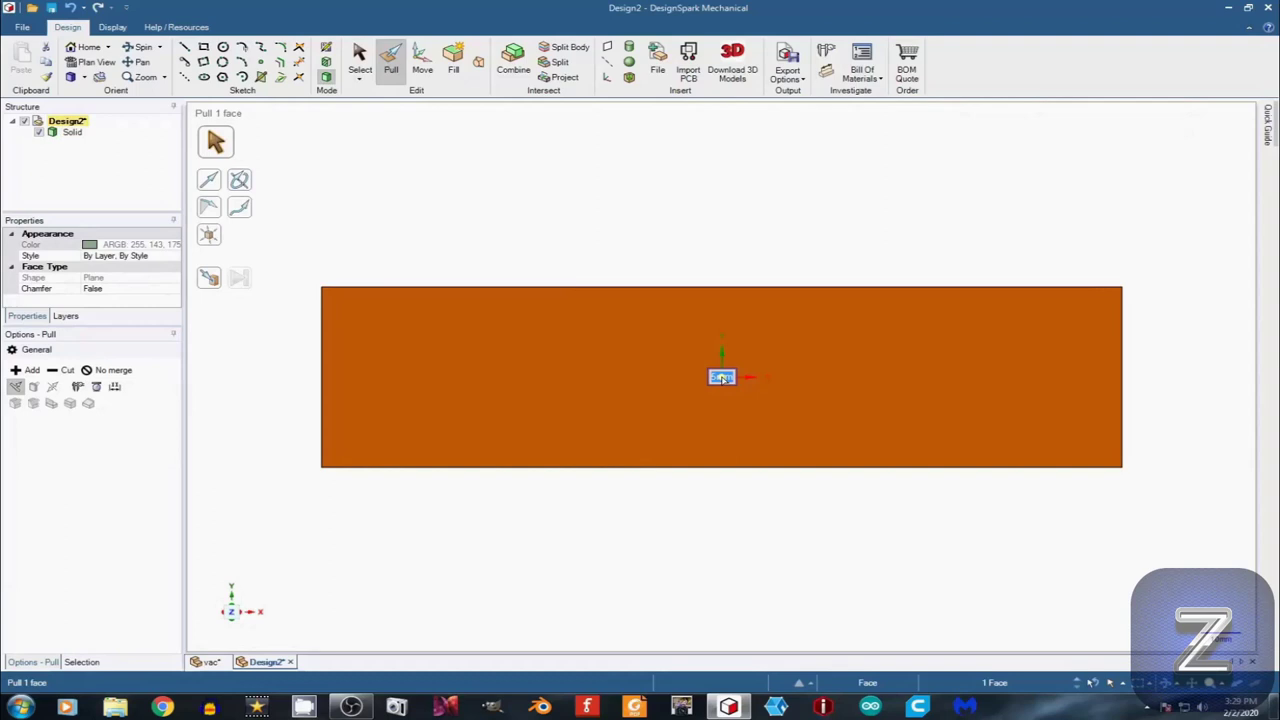
{"action": "middle_click_drag", "start_coordinate": [722, 379], "coordinate": [759, 268]}
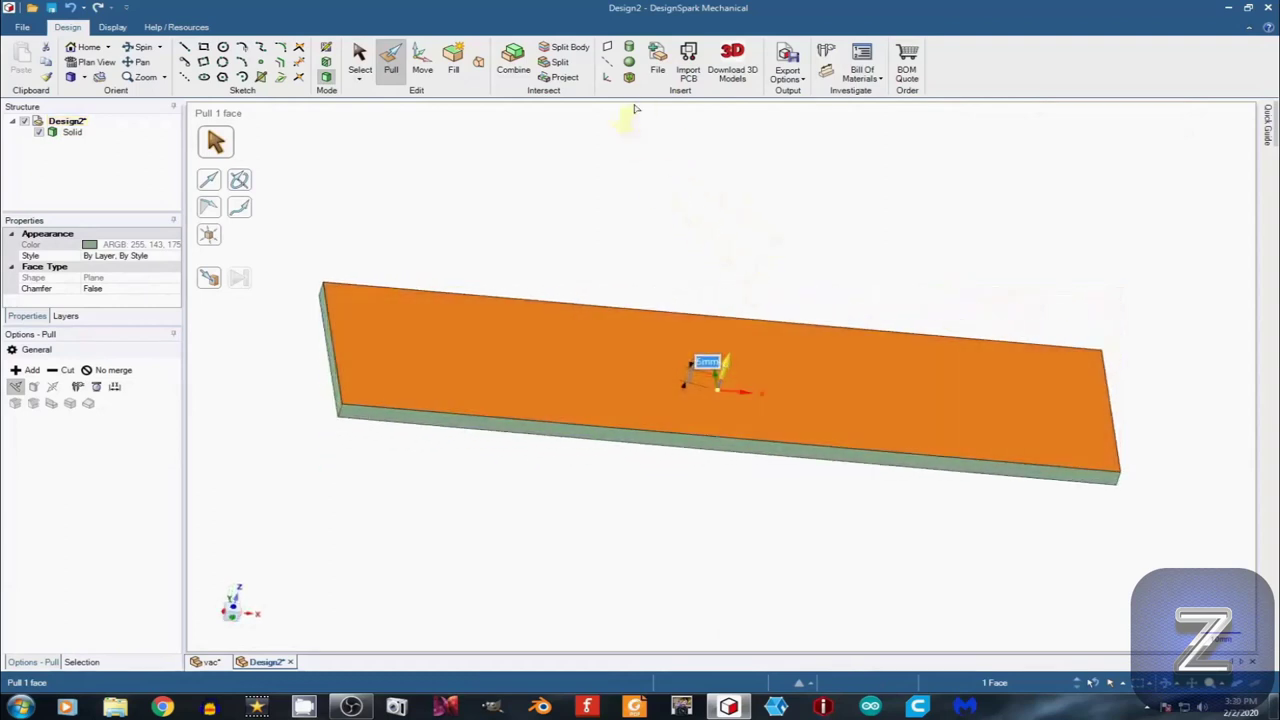
- Insert a plane on the plate's top face, move it 20 mm up, and view from above
{"action": "left_click", "coordinate": [609, 45]}
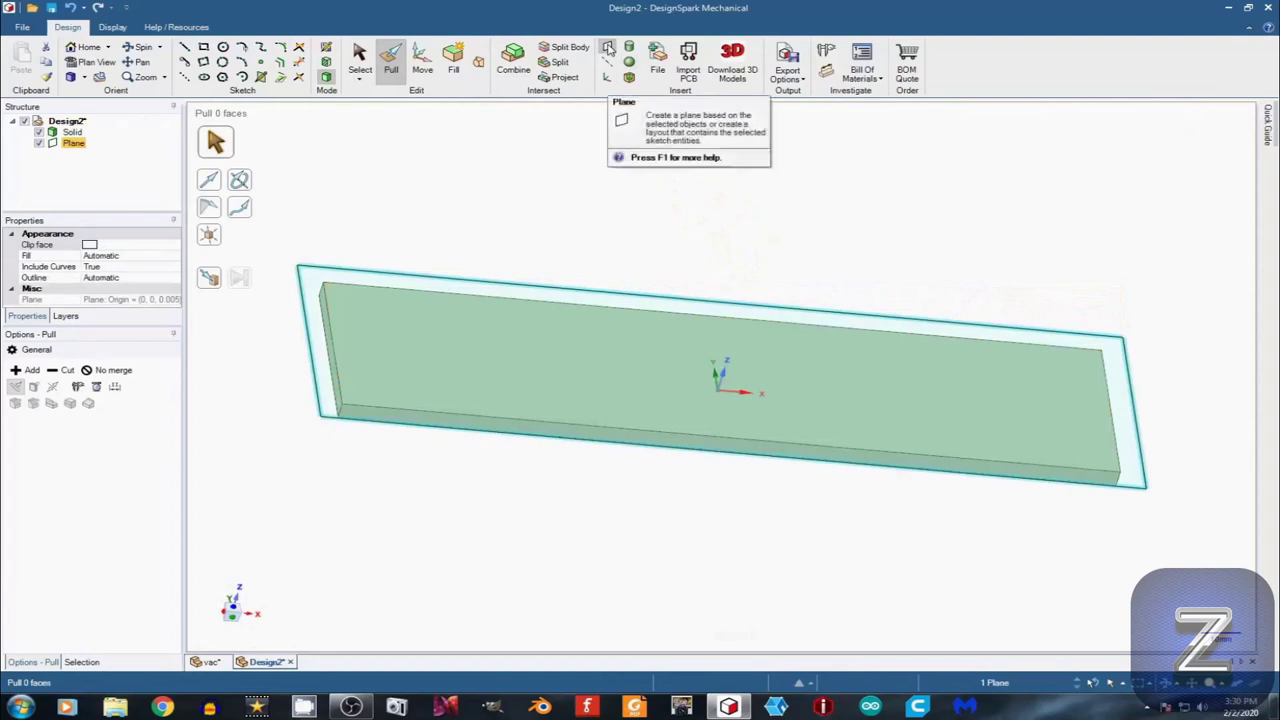
{"action": "left_click", "coordinate": [520, 368]}
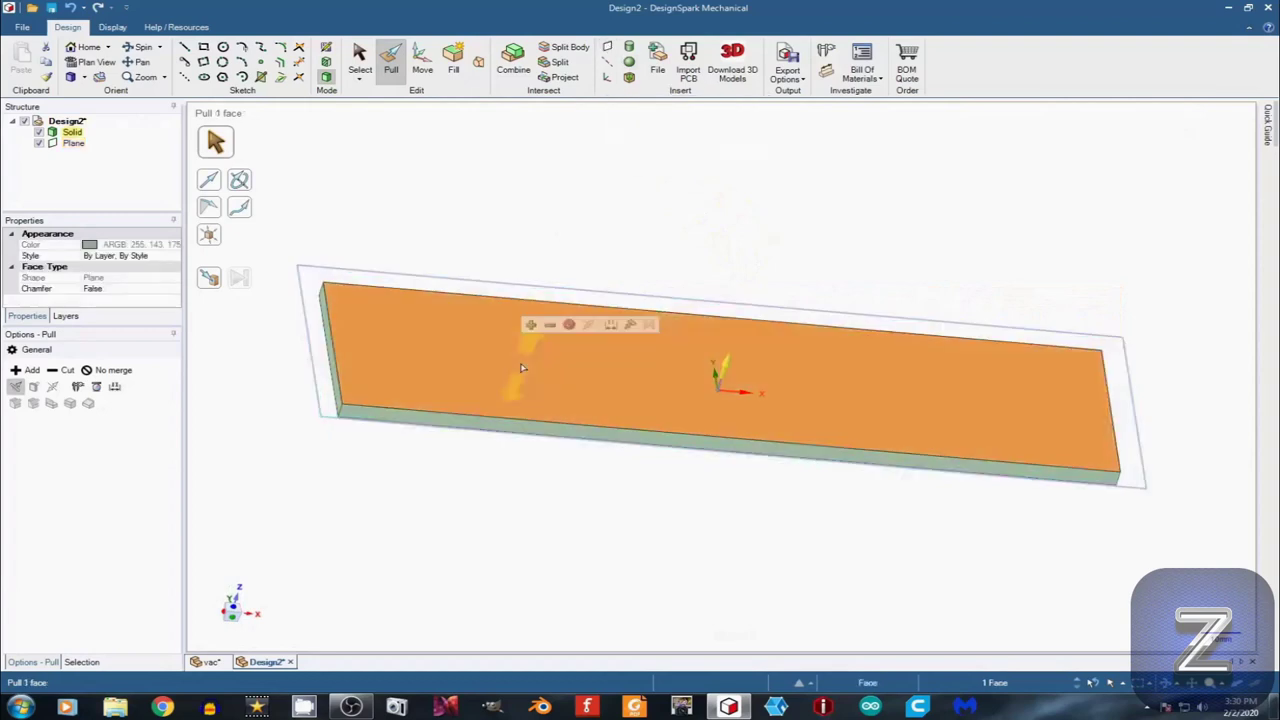
{"action": "left_click", "coordinate": [422, 64]}
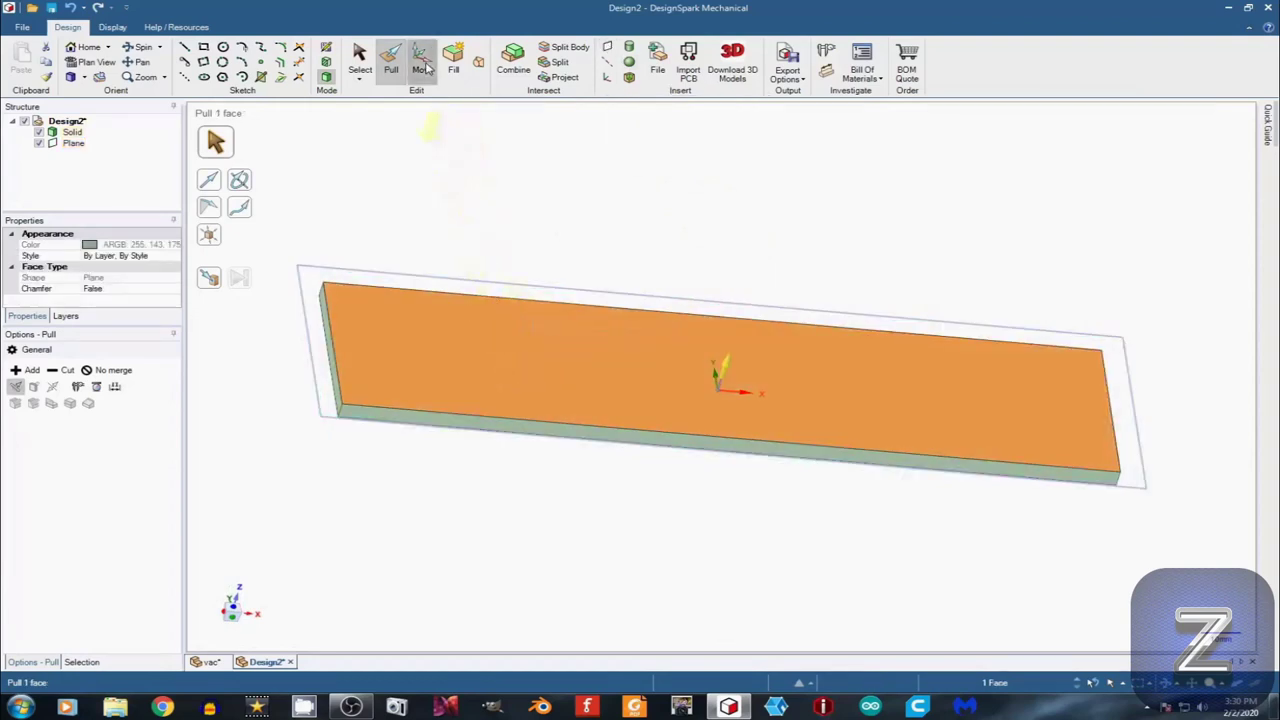
{"action": "left_click", "coordinate": [430, 287]}
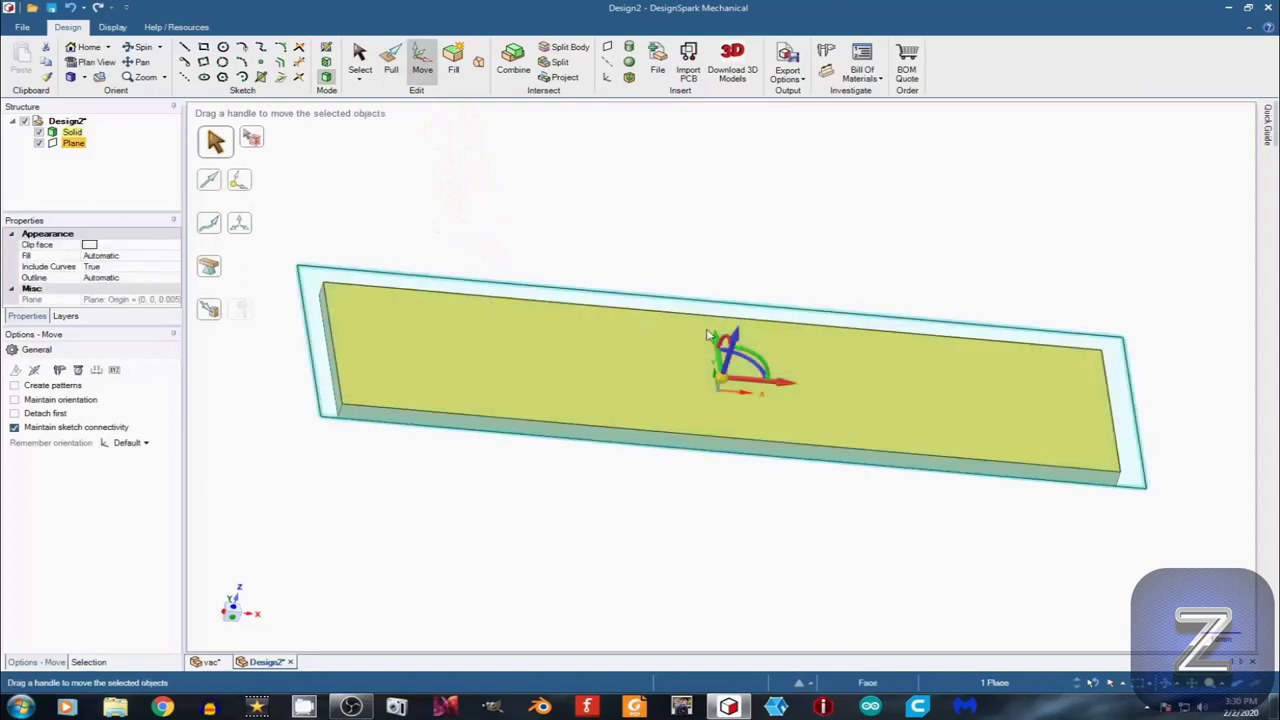
{"action": "left_click", "coordinate": [735, 340]}
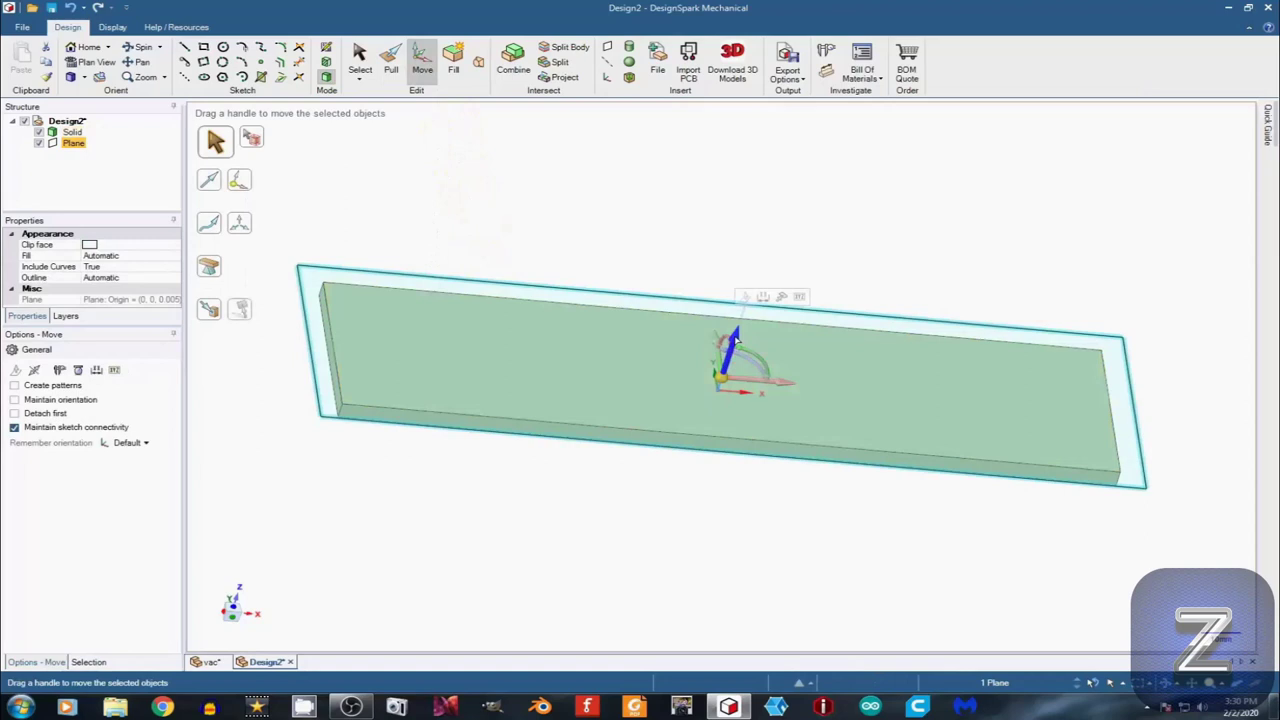
{"action": "type", "text": "20"}
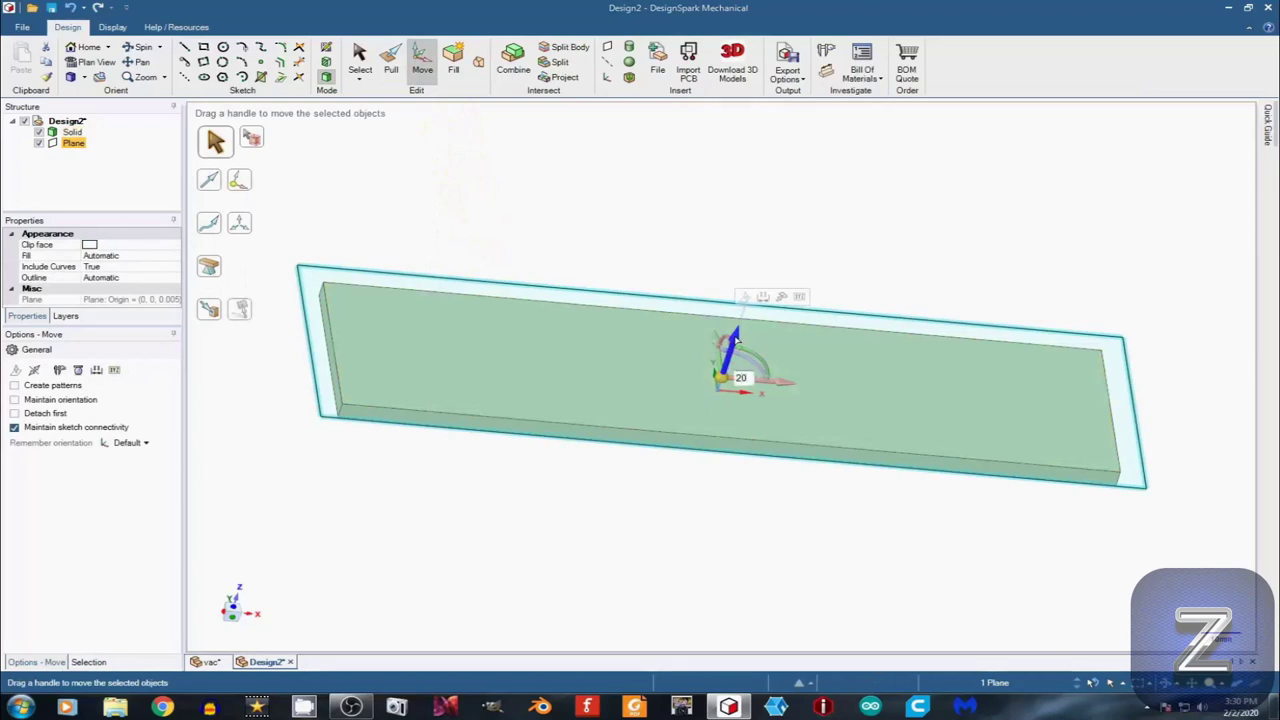
{"action": "key", "text": "Return"}
{"action": "key", "text": "Escape"}
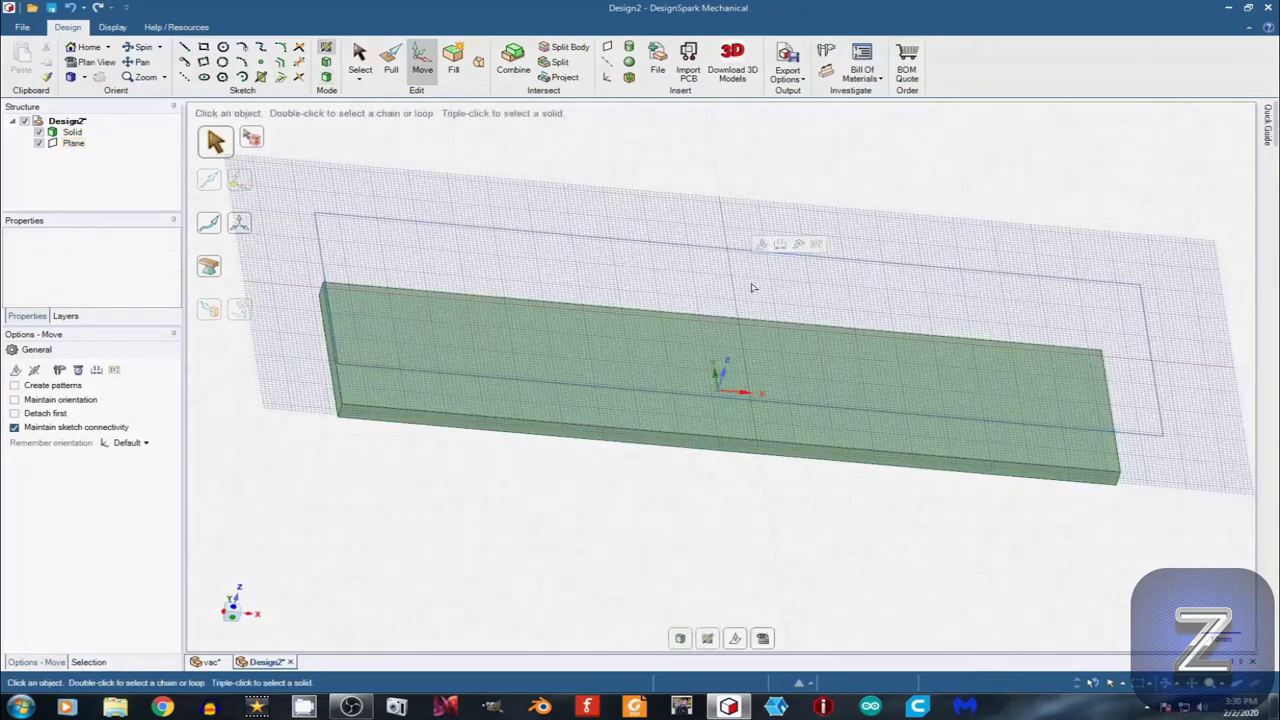
{"action": "key", "text": "v"}
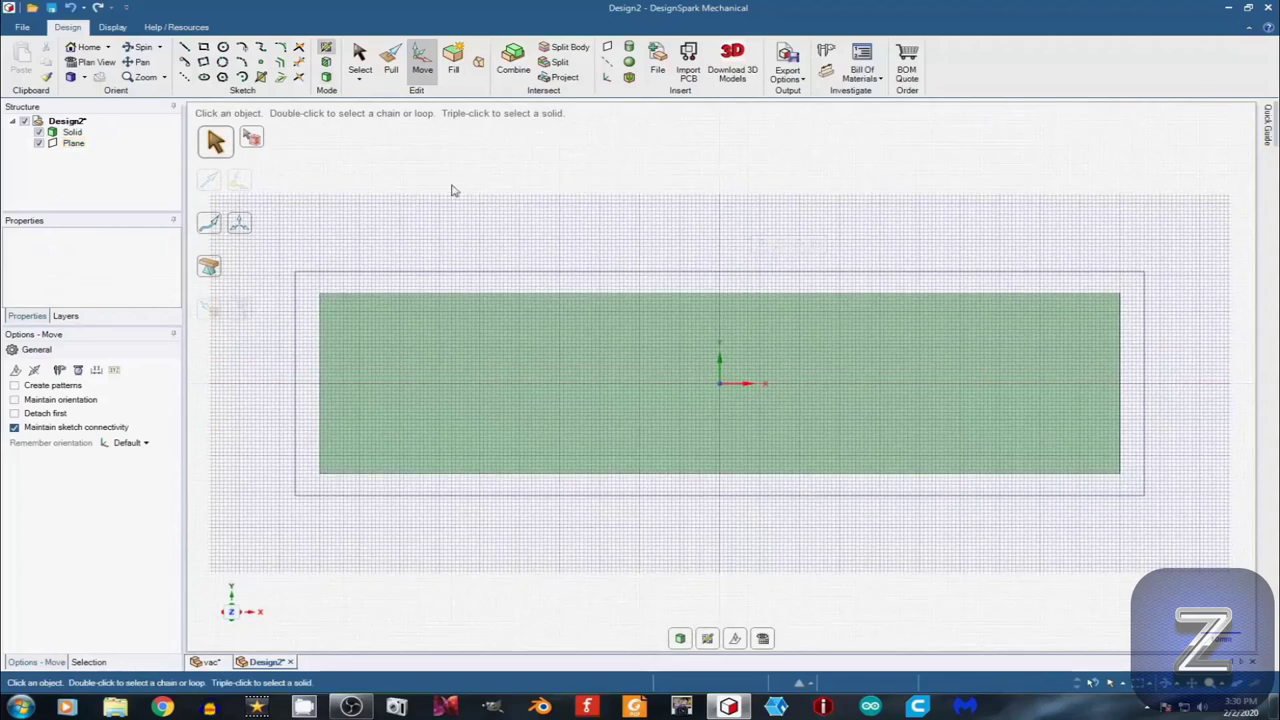
- Draw a 36 × 36 mm square from its centre at the origin on the raised plane
{"action": "left_click", "coordinate": [203, 47]}
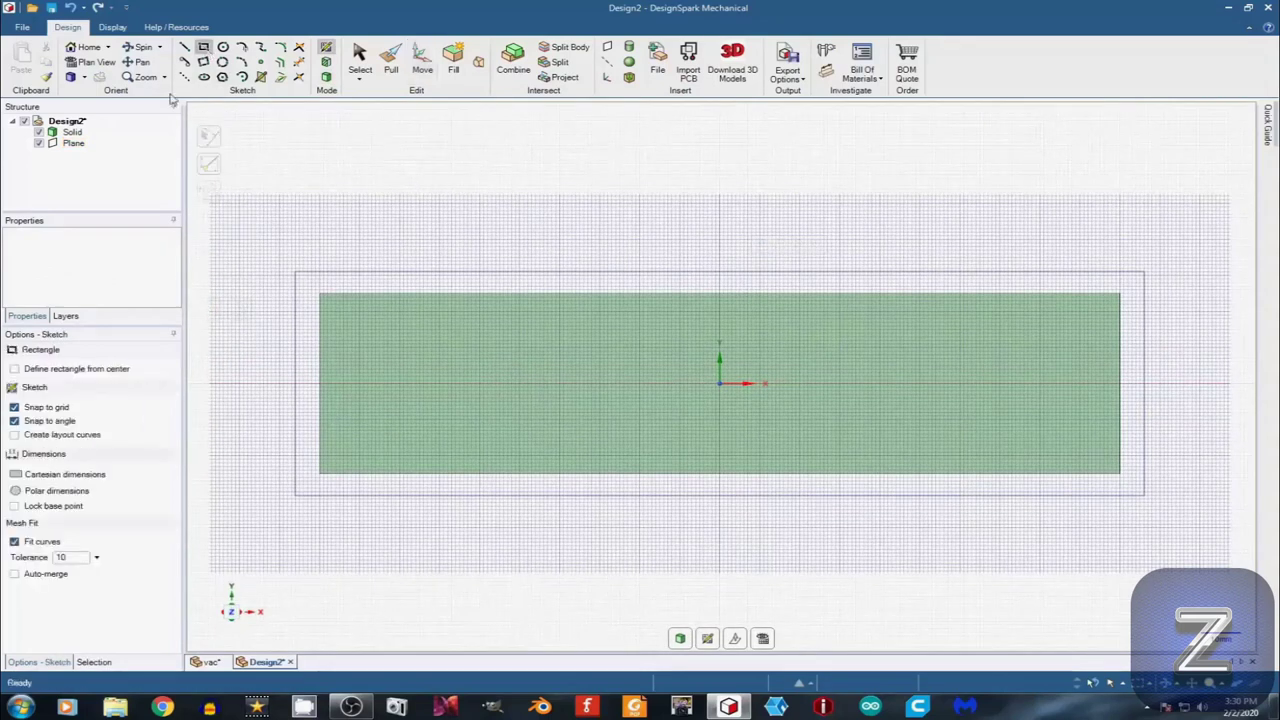
{"action": "left_click", "coordinate": [14, 369]}
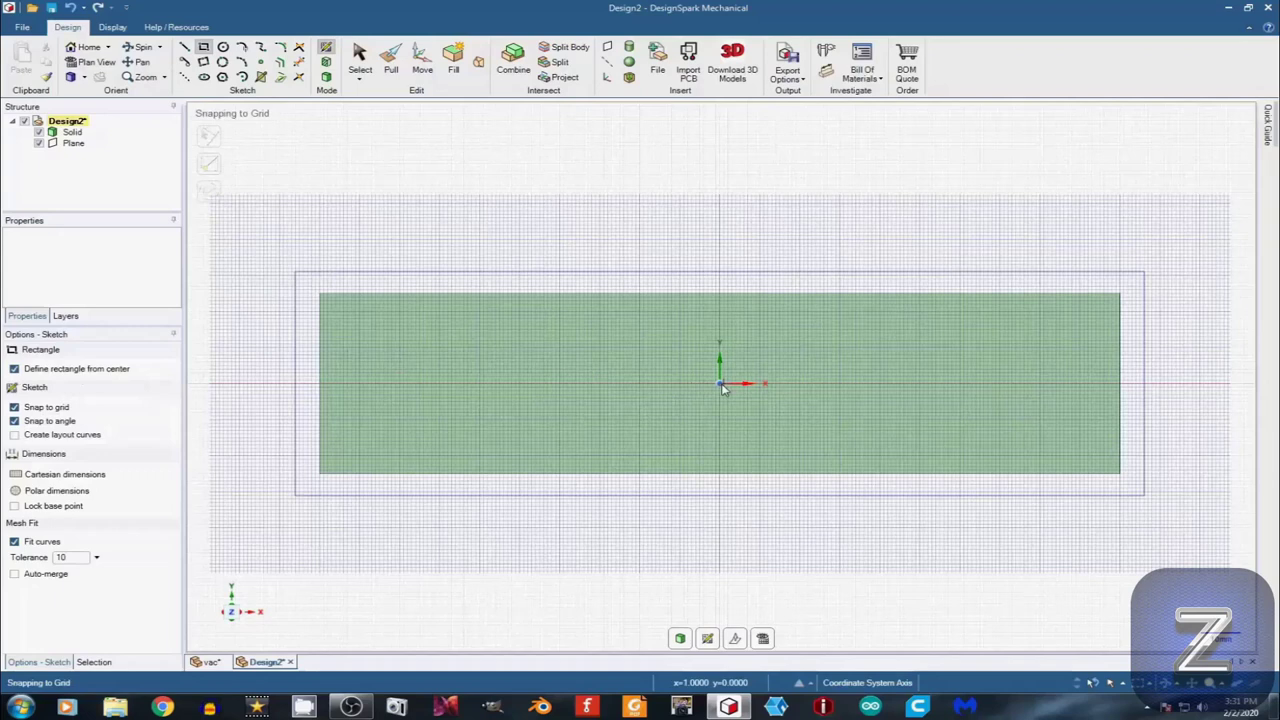
{"action": "left_click", "coordinate": [718, 384]}
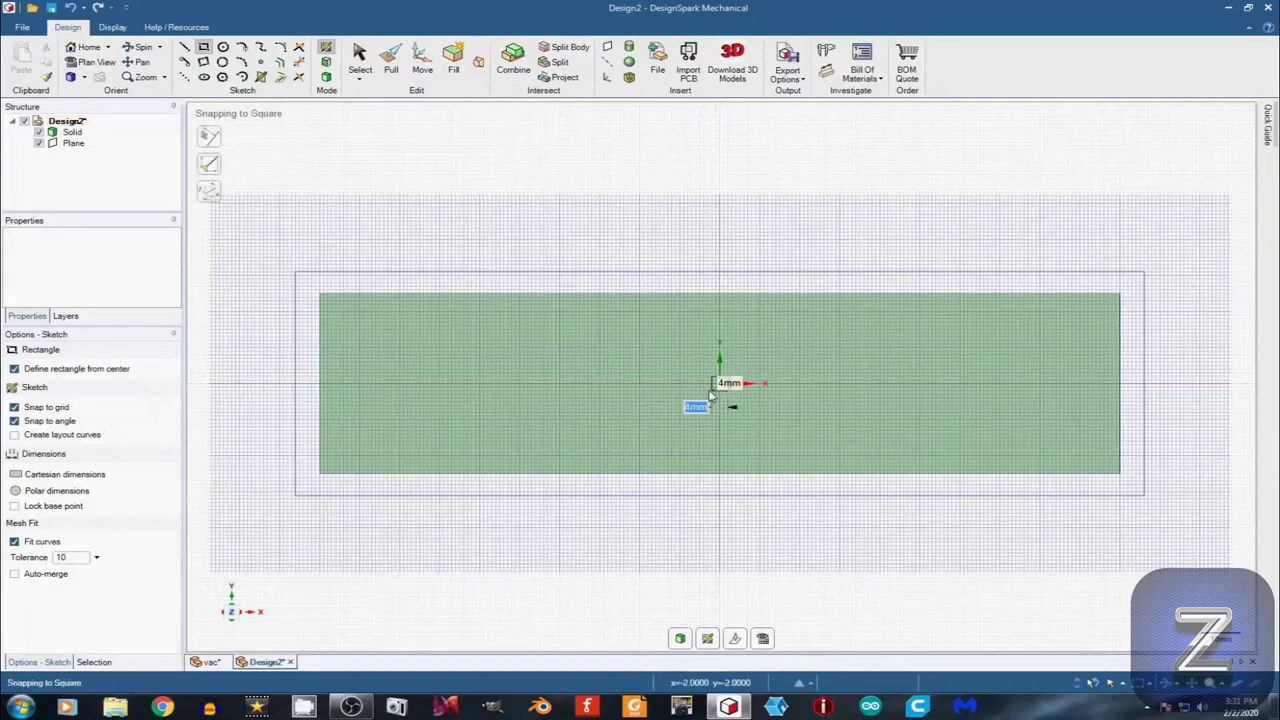
{"action": "type", "text": "3"}
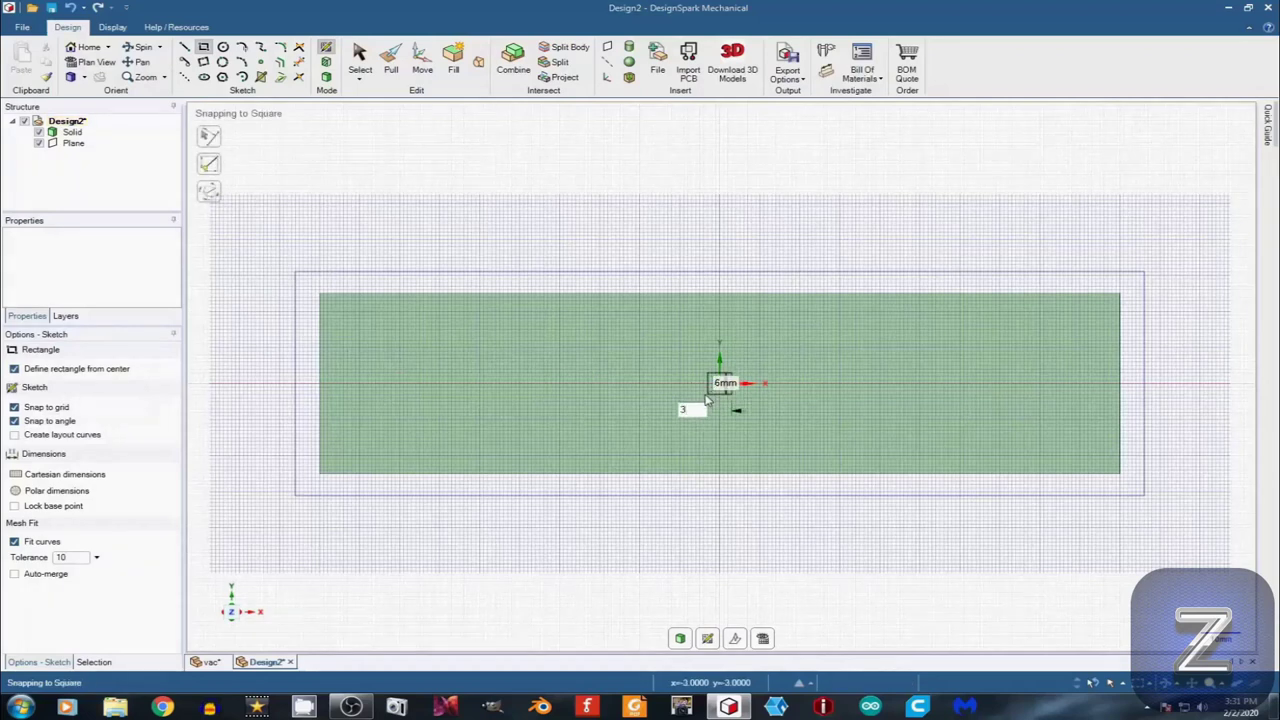
{"action": "type", "text": "6"}
{"action": "key", "text": "Return"}
{"action": "type", "text": "36"}
{"action": "key", "text": "Return"}
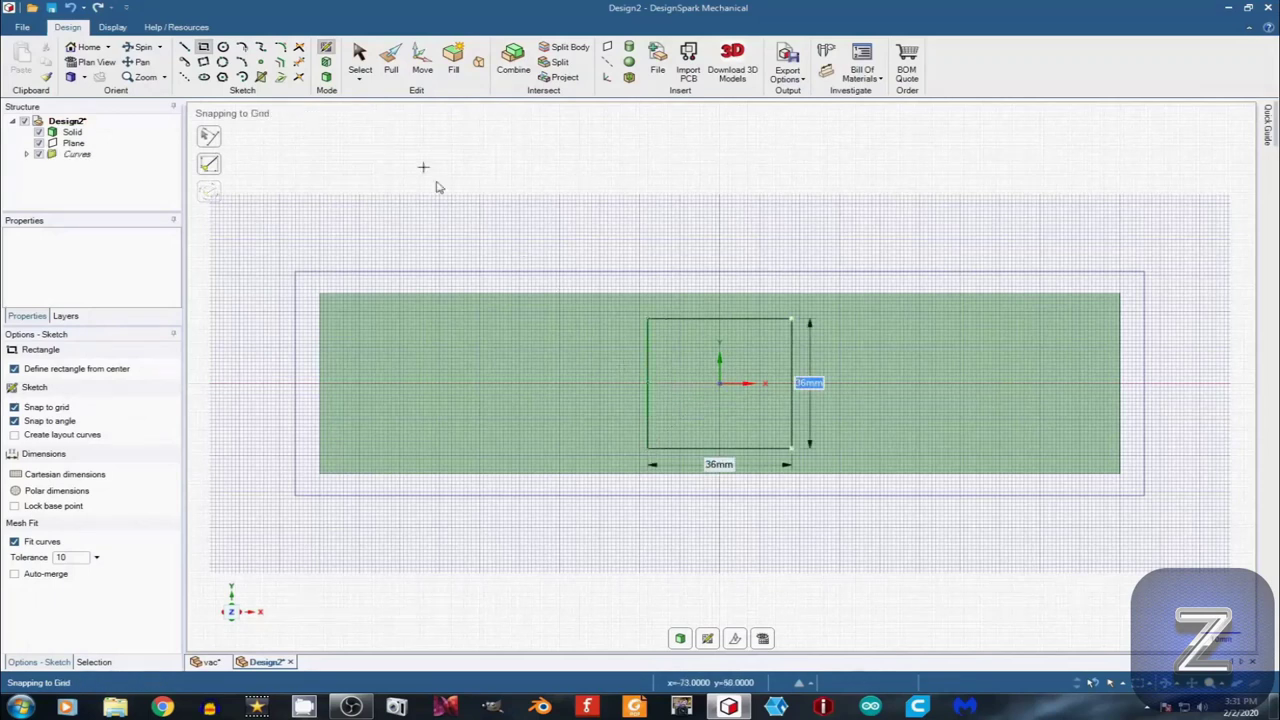
- Create a ruled blend from the 36 mm square face to the plate's rectangle face
{"action": "left_click", "coordinate": [326, 78]}
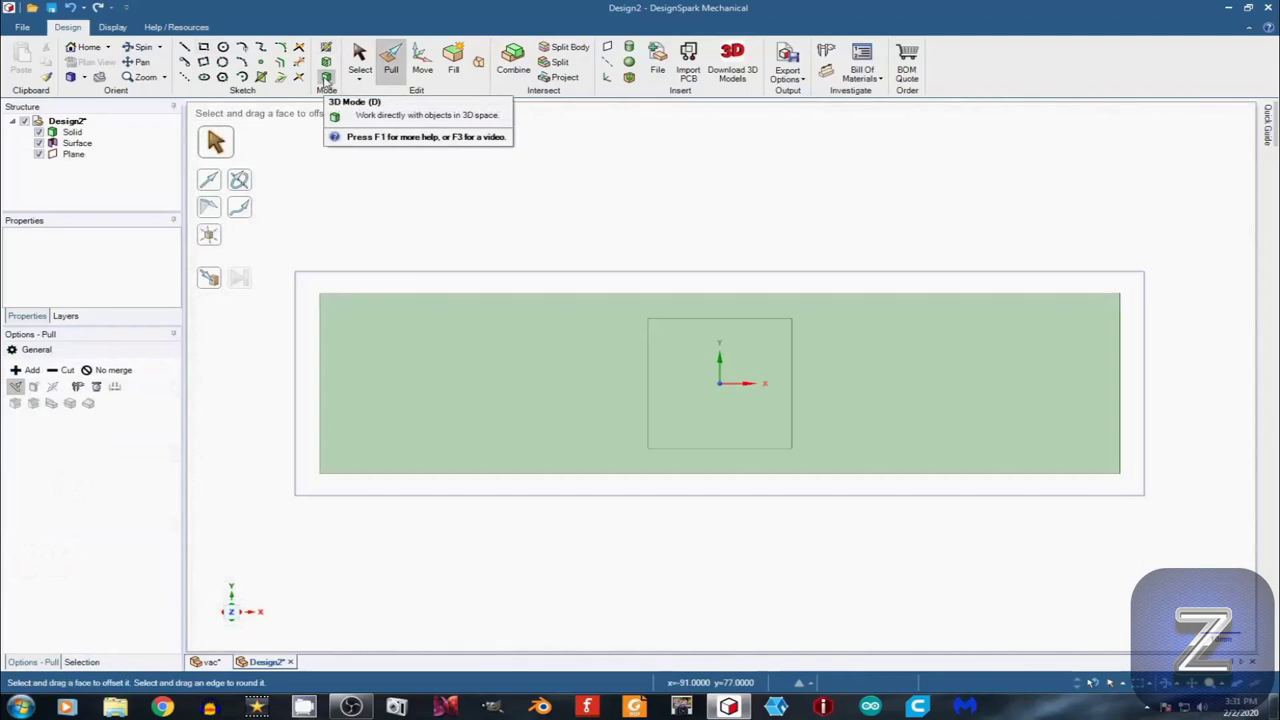
{"action": "left_click", "coordinate": [478, 64]}
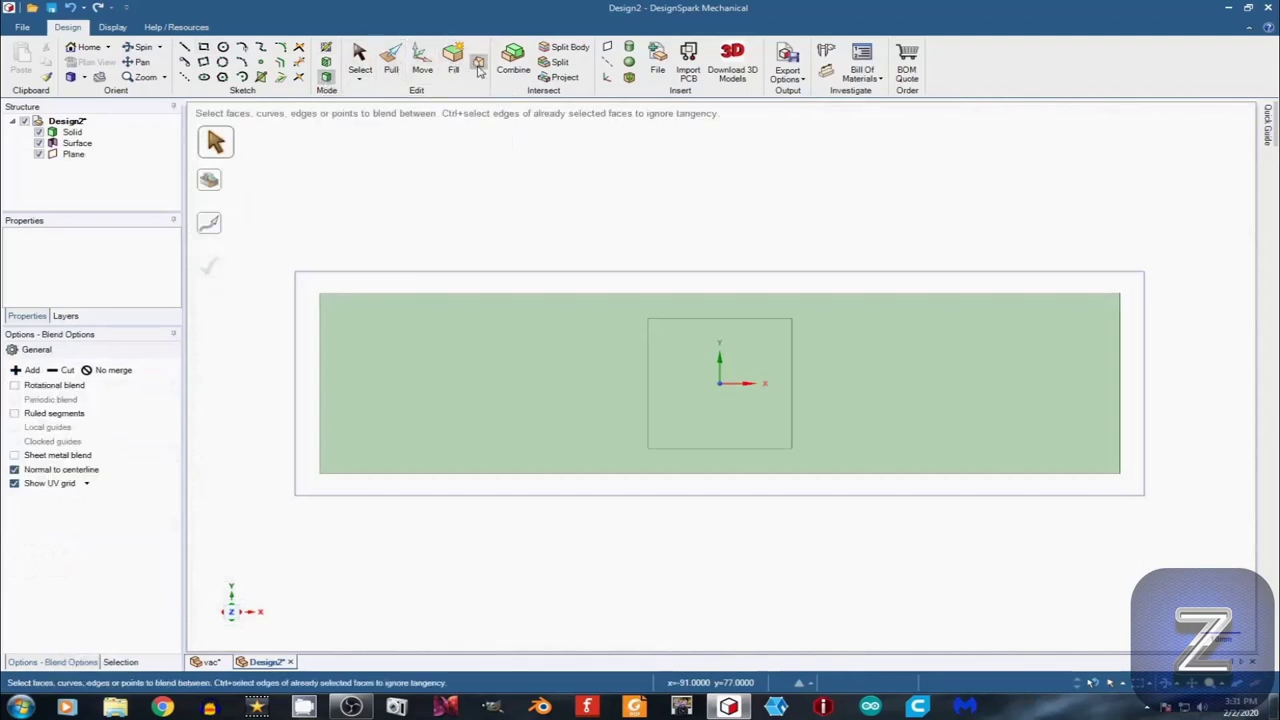
{"action": "left_click", "coordinate": [14, 414]}
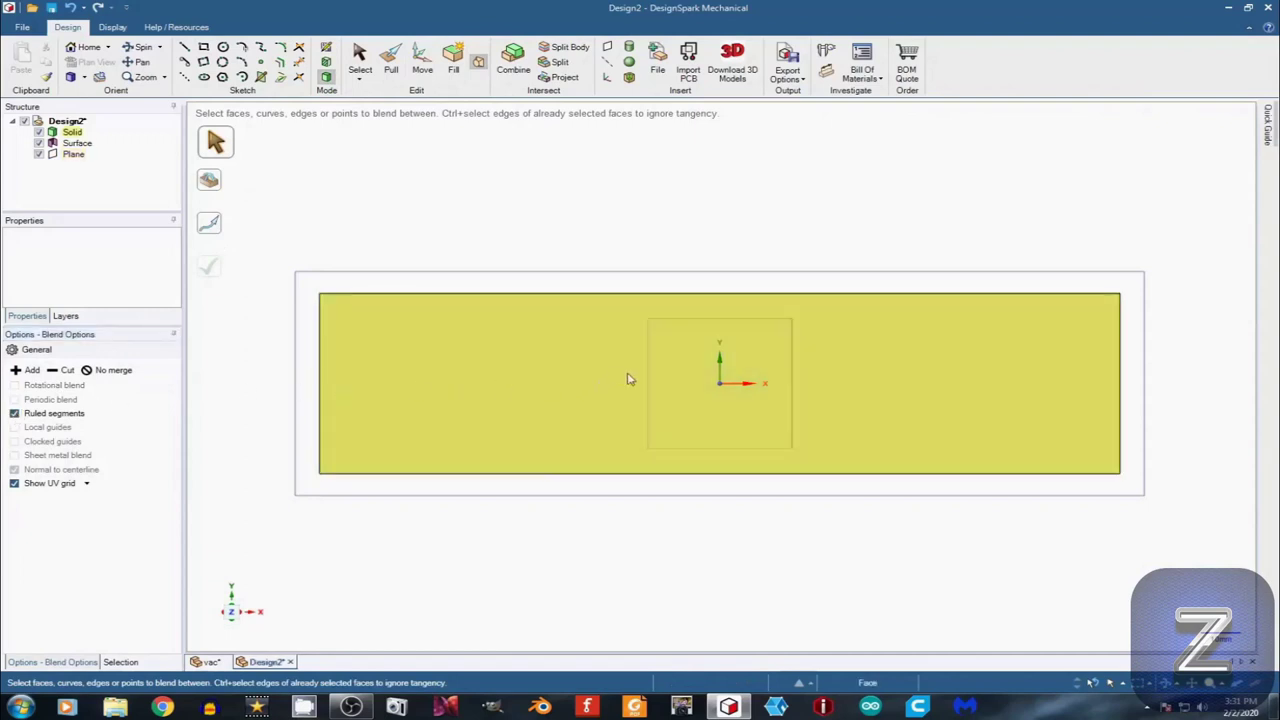
{"action": "left_click", "coordinate": [677, 377]}
{"action": "left_click", "coordinate": [587, 395], "text": "ctrl"}
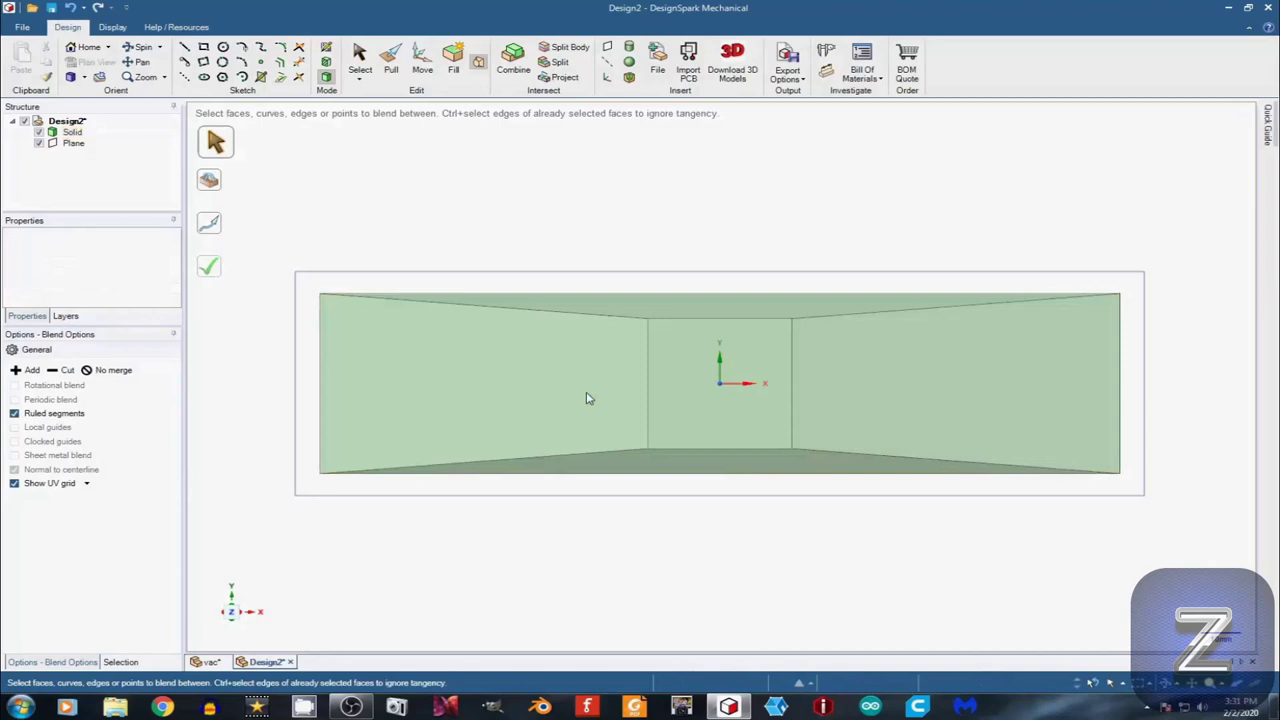
- Rotate the sketch plane 45° and start a sketch on it, viewed straight on
{"action": "key", "text": "h"}
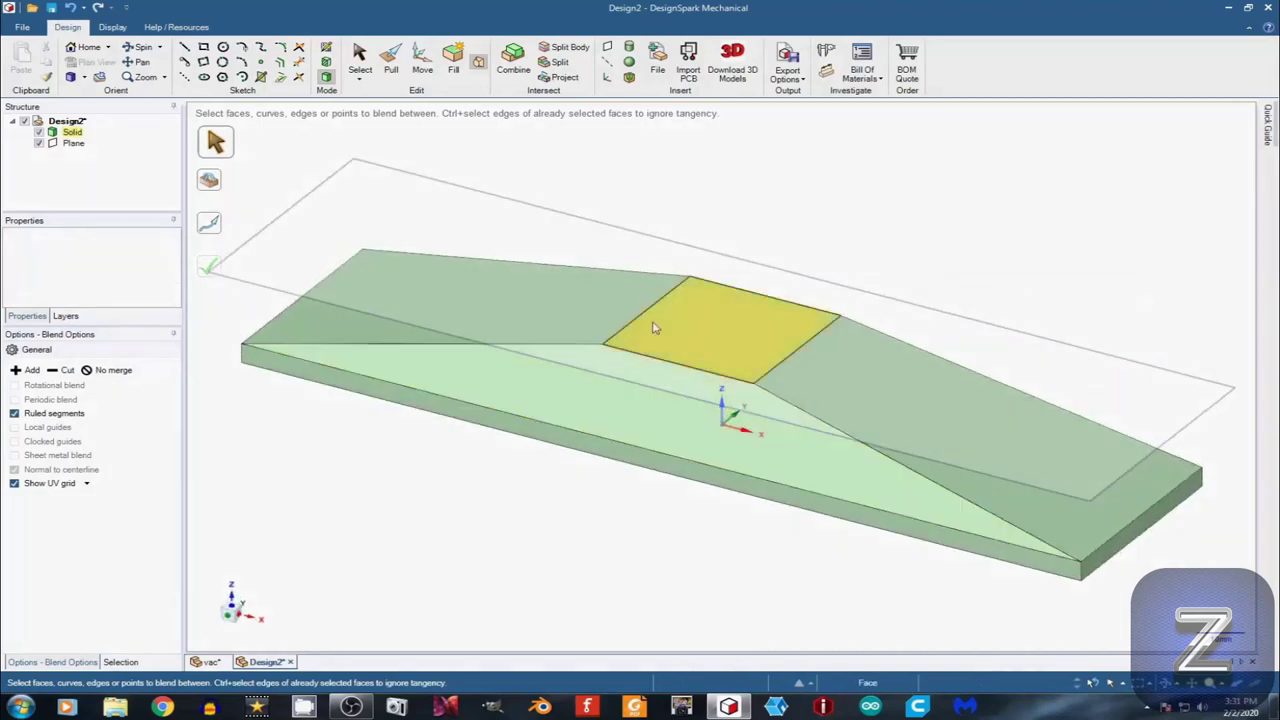
{"action": "left_click", "coordinate": [422, 62]}
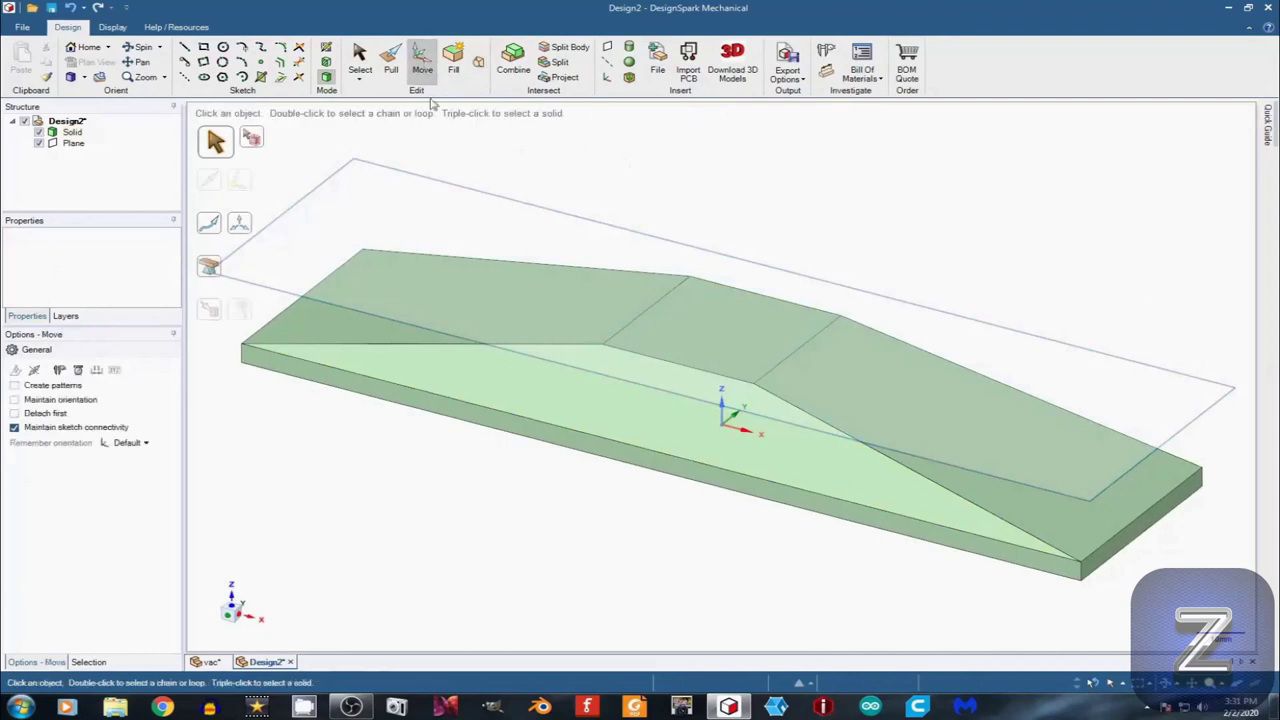
{"action": "left_click", "coordinate": [432, 184]}
{"action": "left_click", "coordinate": [432, 186]}
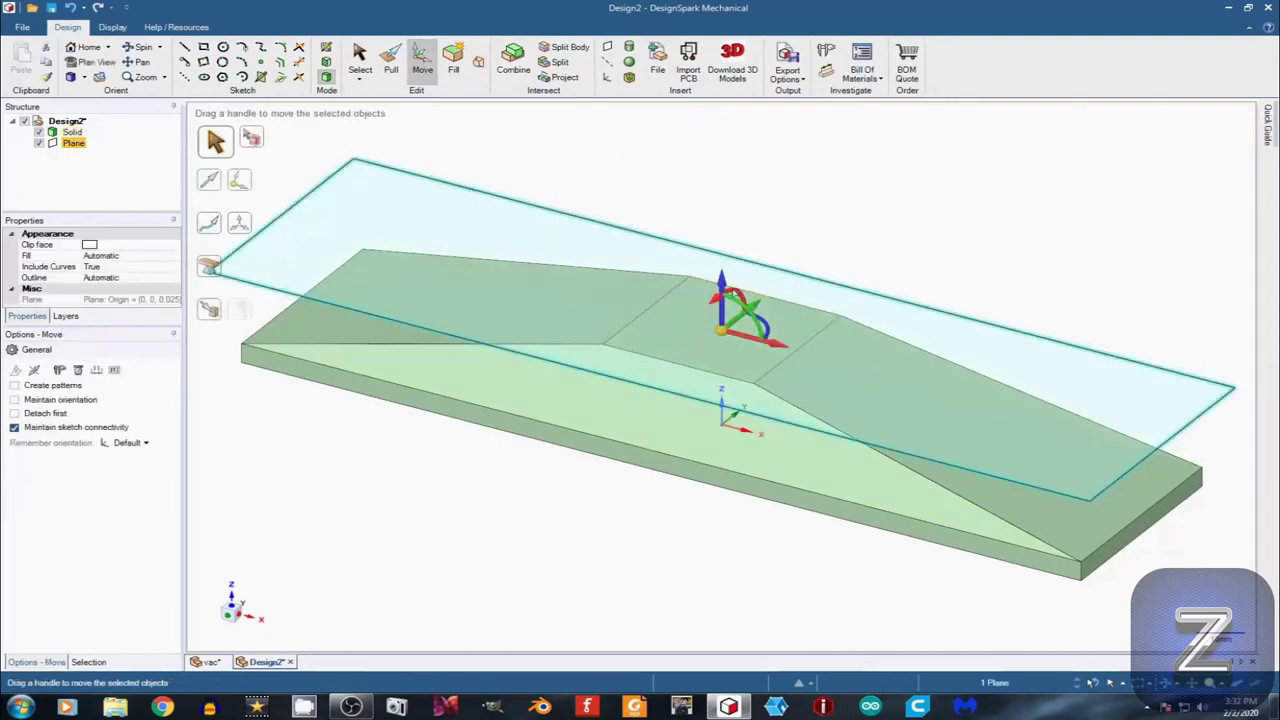
{"action": "left_click", "coordinate": [735, 296]}
{"action": "key", "text": "space"}
{"action": "type", "text": "45"}
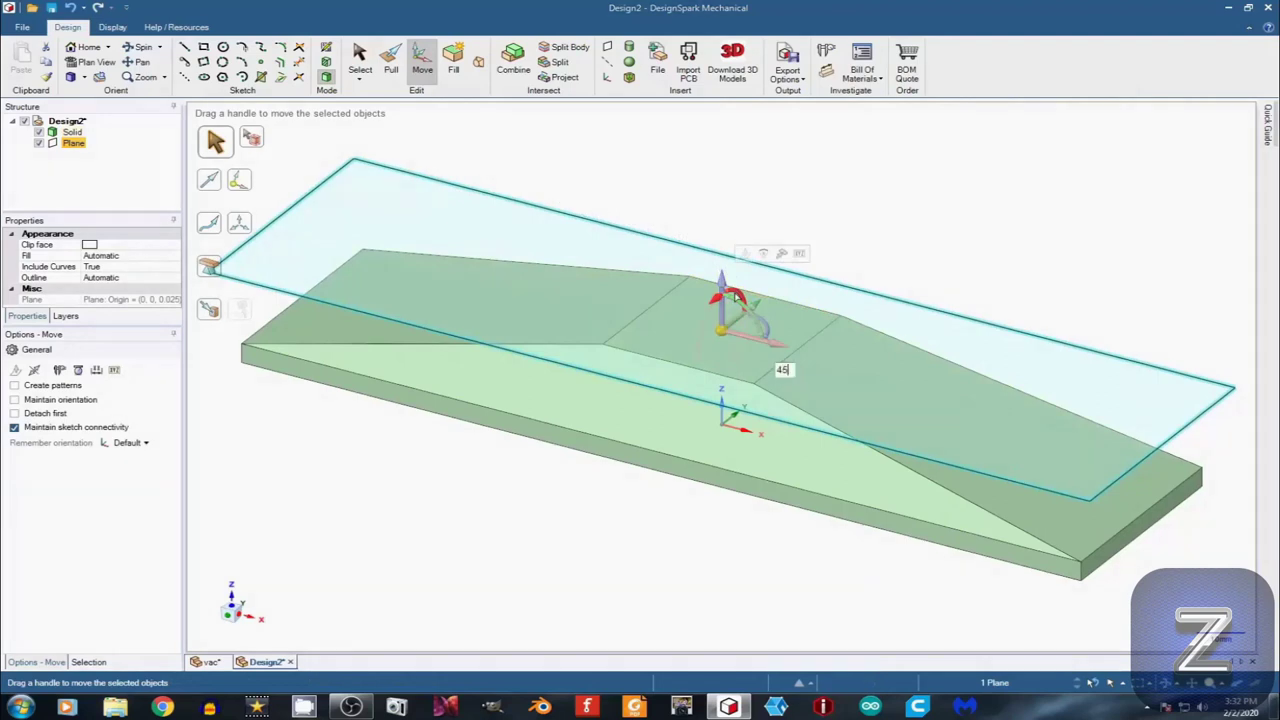
{"action": "key", "text": "Return"}
{"action": "key", "text": "k"}
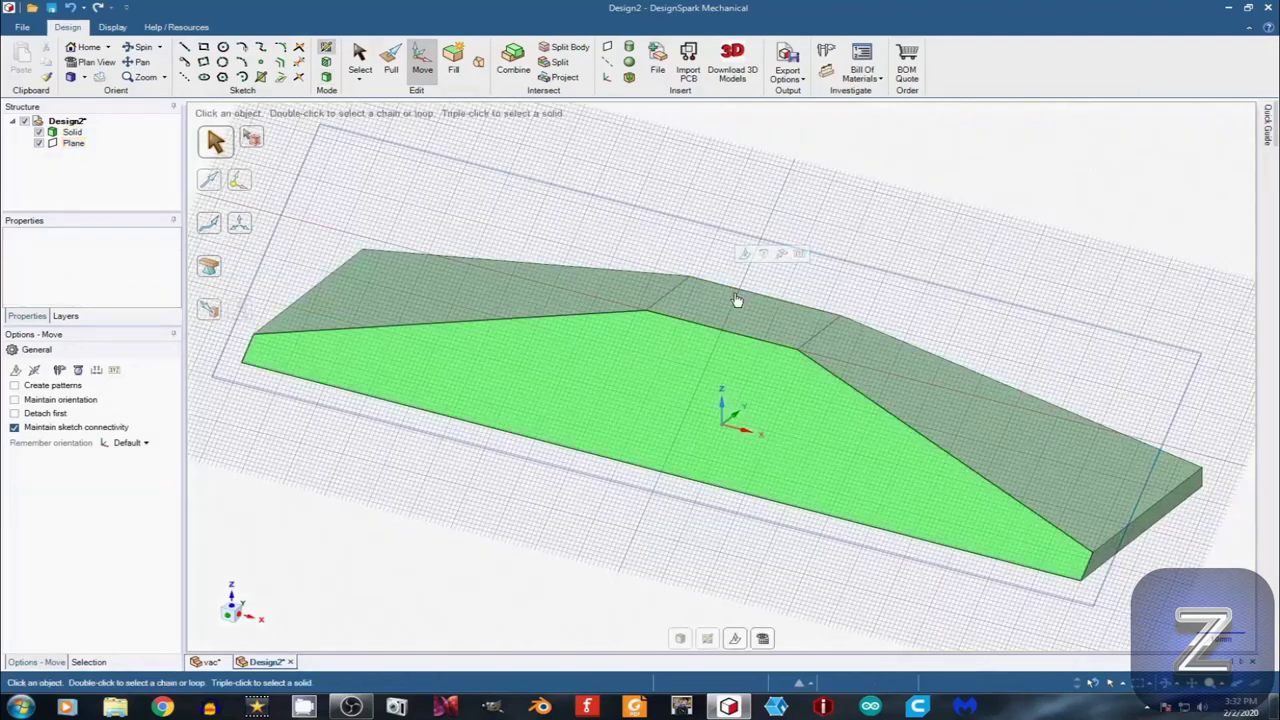
{"action": "key", "text": "v"}
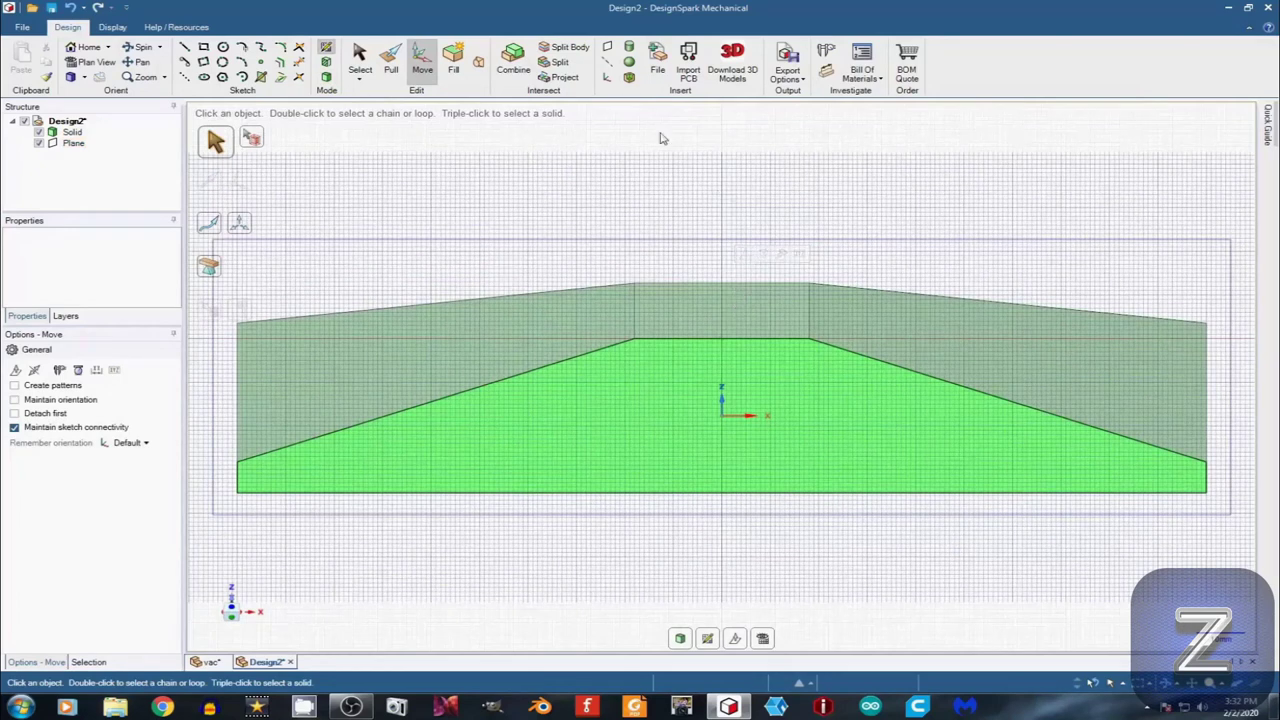
- Draw a 36 mm diameter circle centred on the tilted plane's origin
{"action": "left_click", "coordinate": [223, 47]}
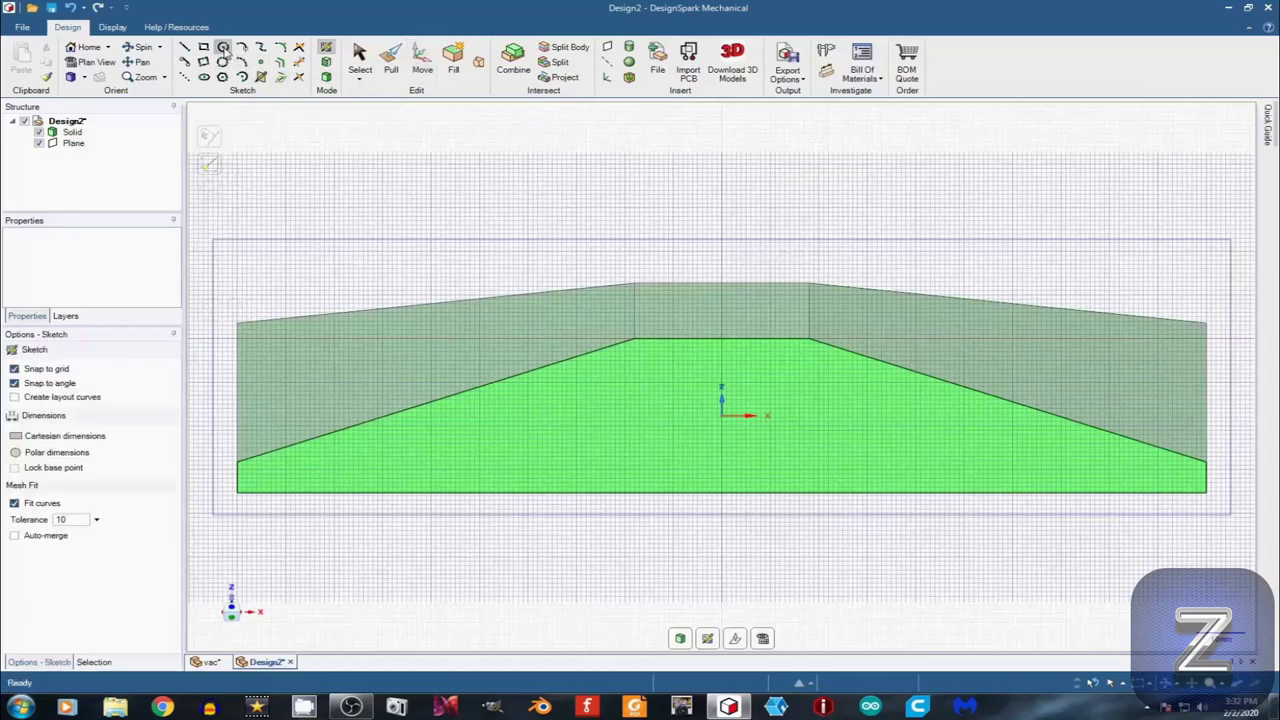
{"action": "left_click", "coordinate": [723, 388]}
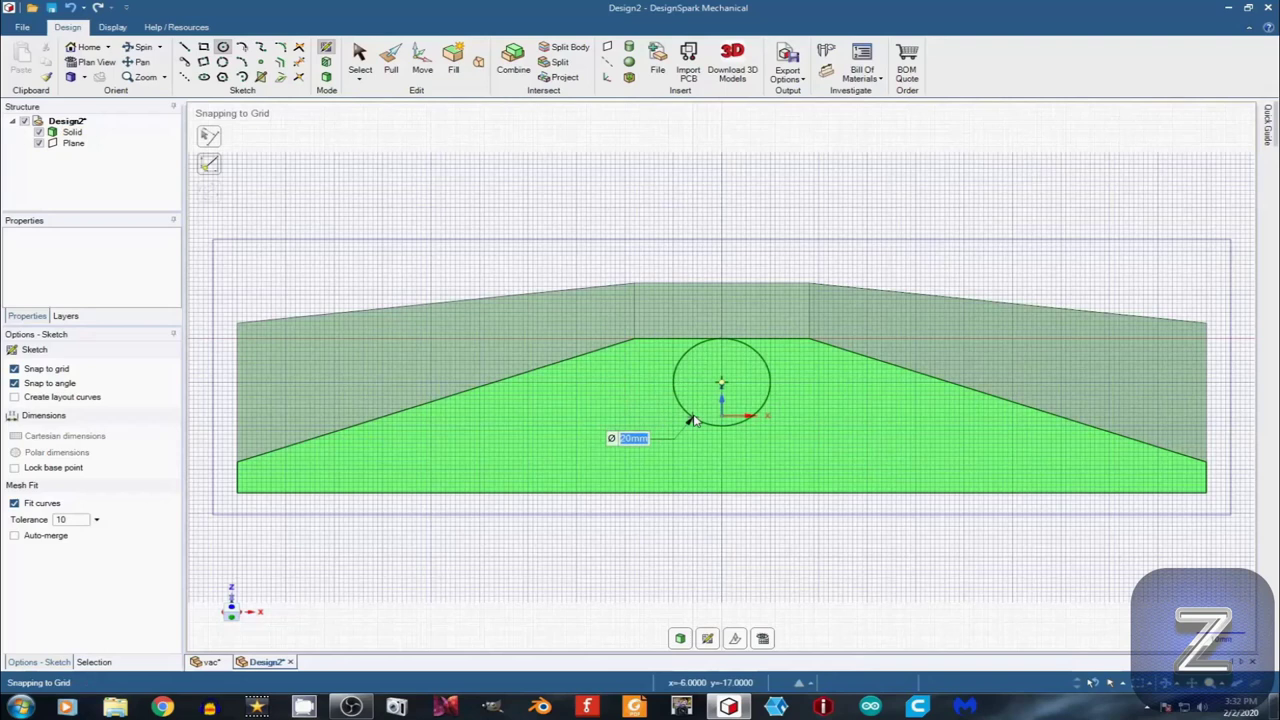
{"action": "type", "text": "3"}
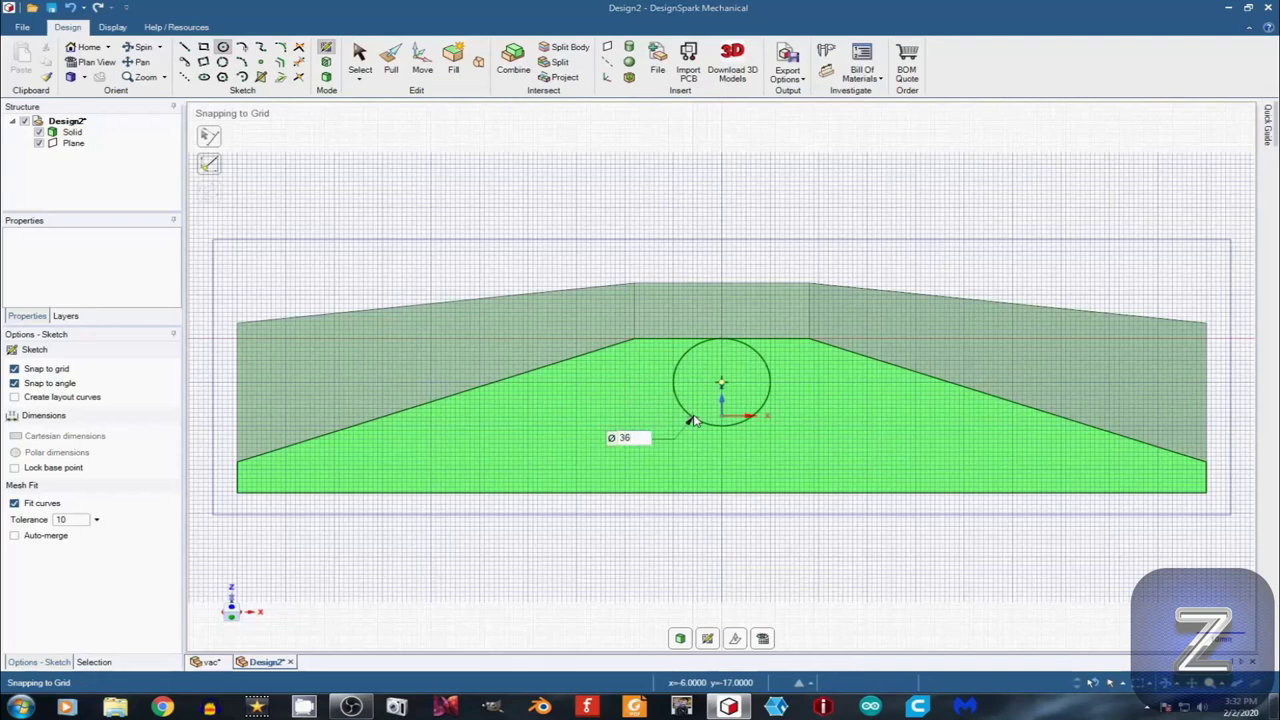
{"action": "type", "text": "6"}
{"action": "key", "text": "Return"}
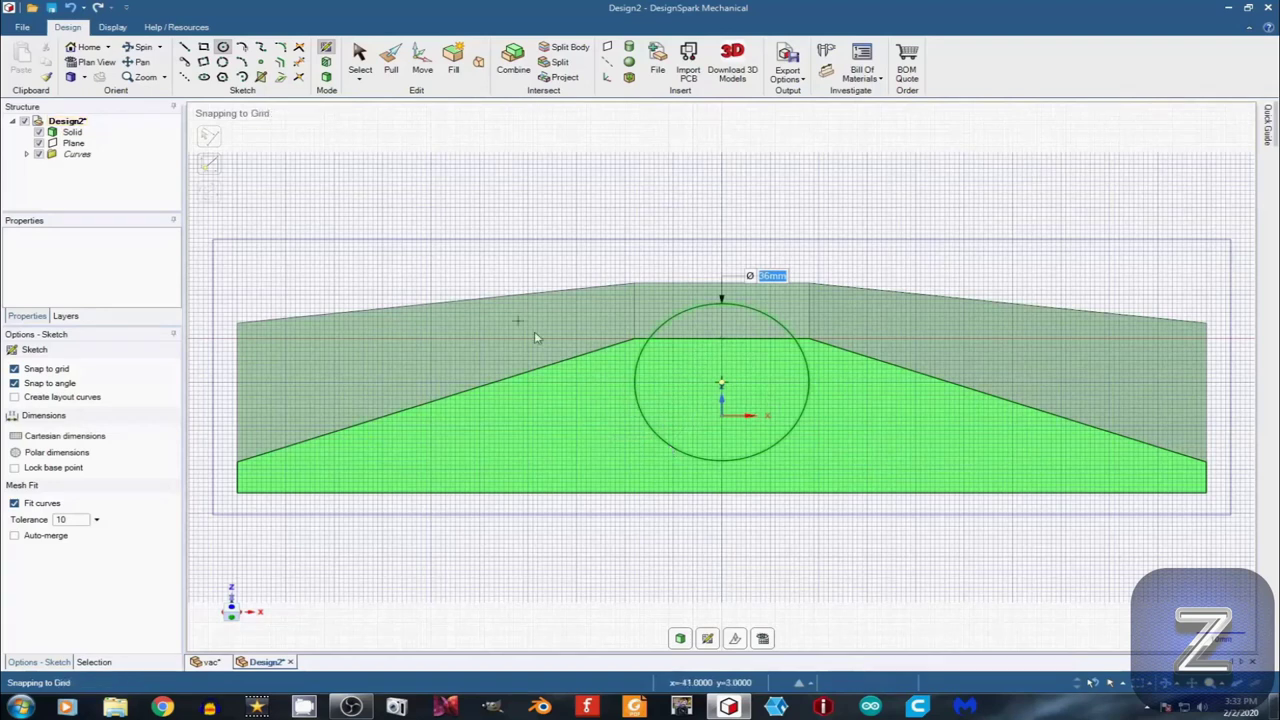
- Pull the 36 mm circle 15 mm into a cylinder
{"action": "left_click", "coordinate": [391, 60]}
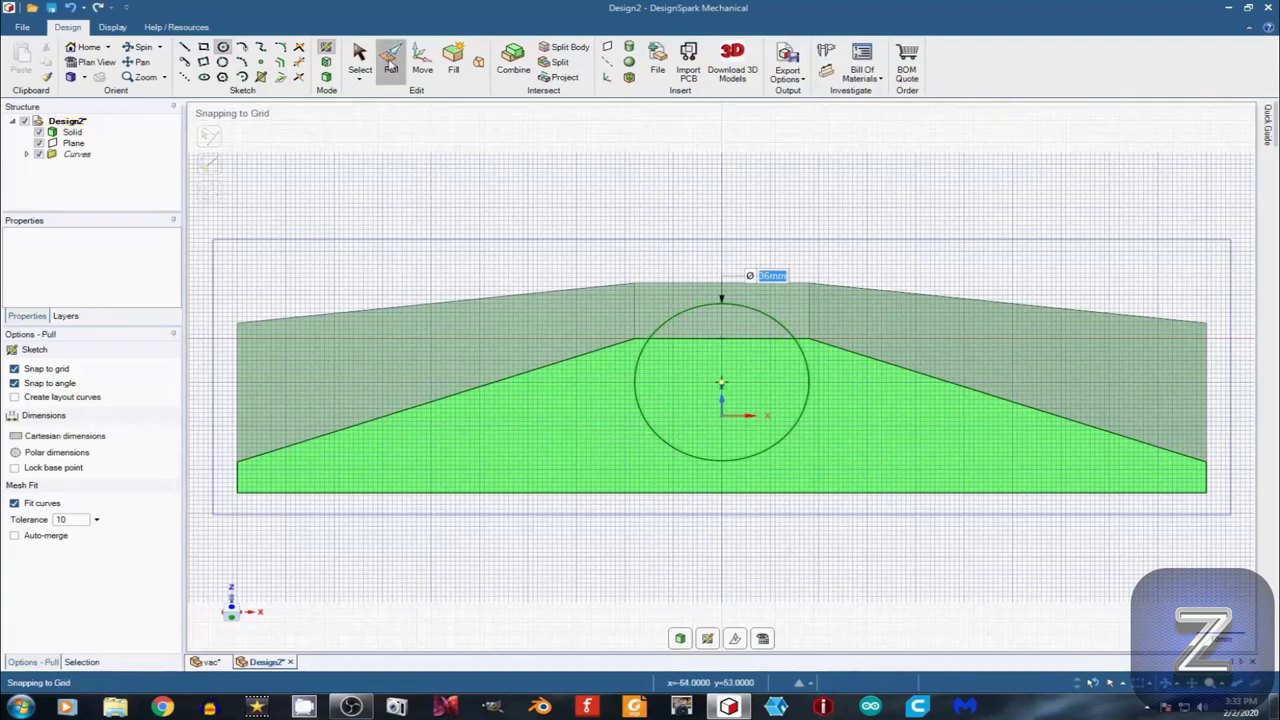
{"action": "left_click", "coordinate": [716, 335]}
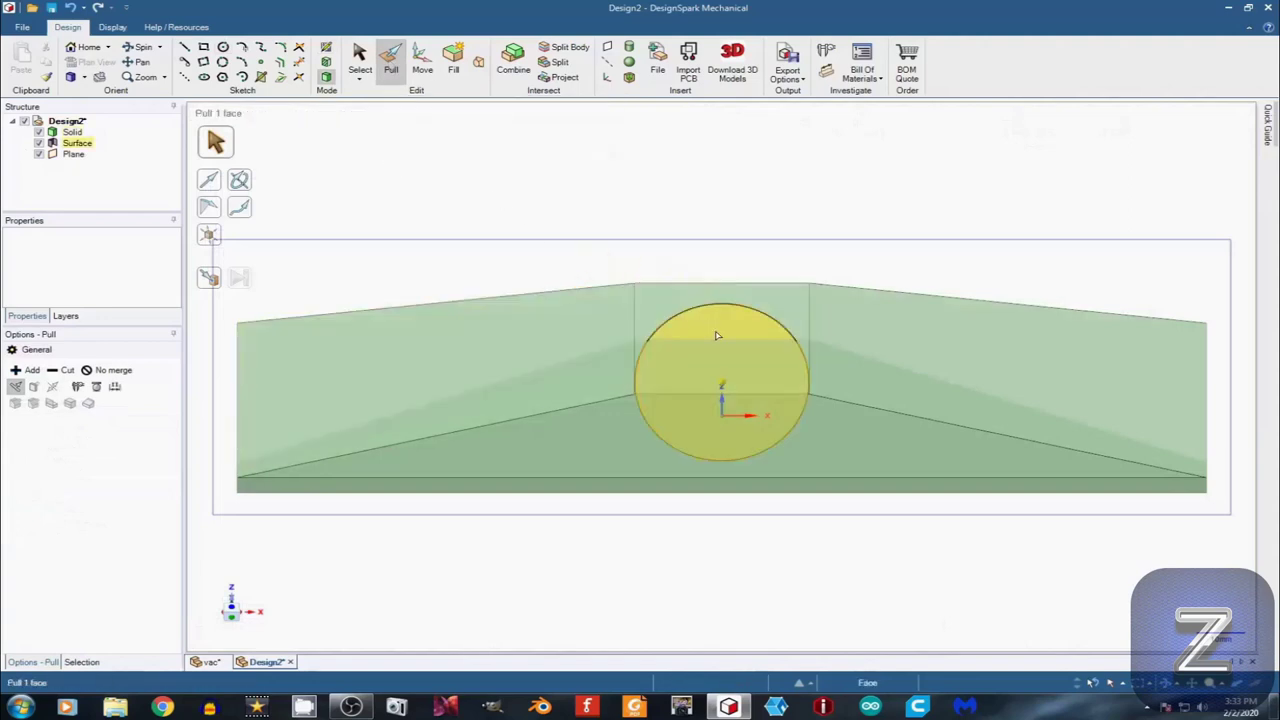
{"action": "left_click", "coordinate": [716, 335]}
{"action": "key", "text": "space"}
{"action": "type", "text": "15"}
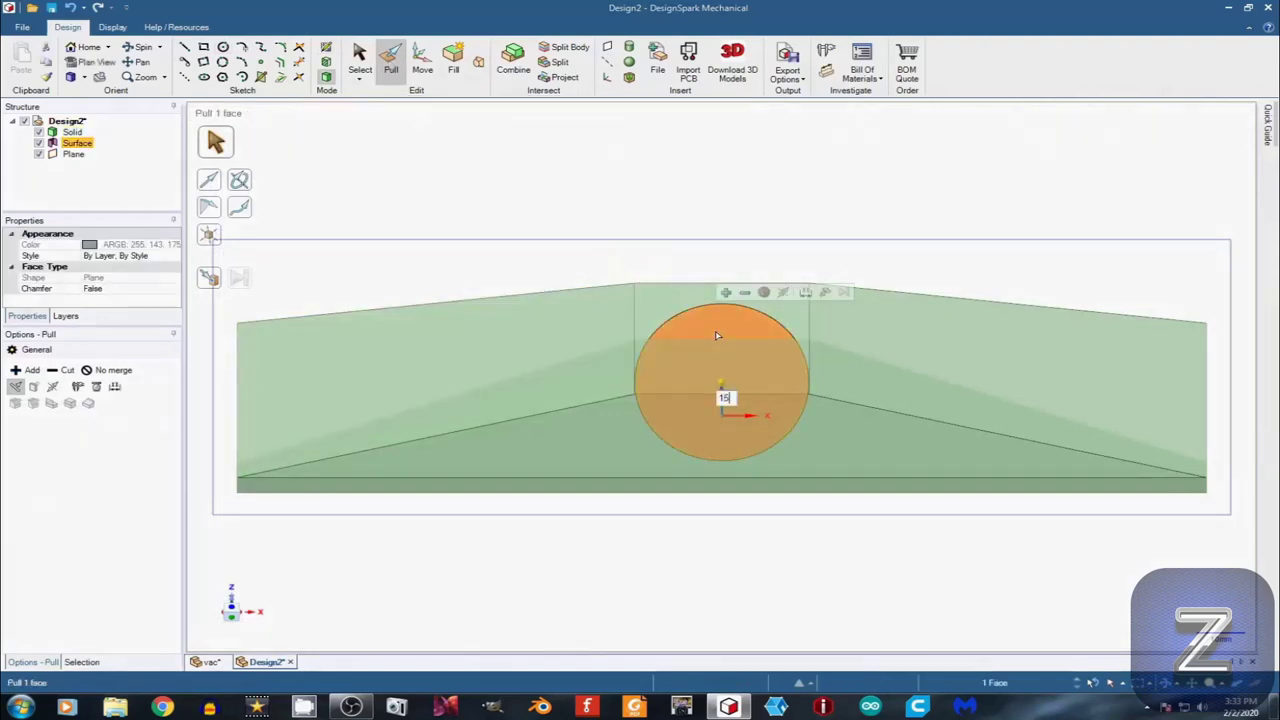
{"action": "key", "text": "Return"}
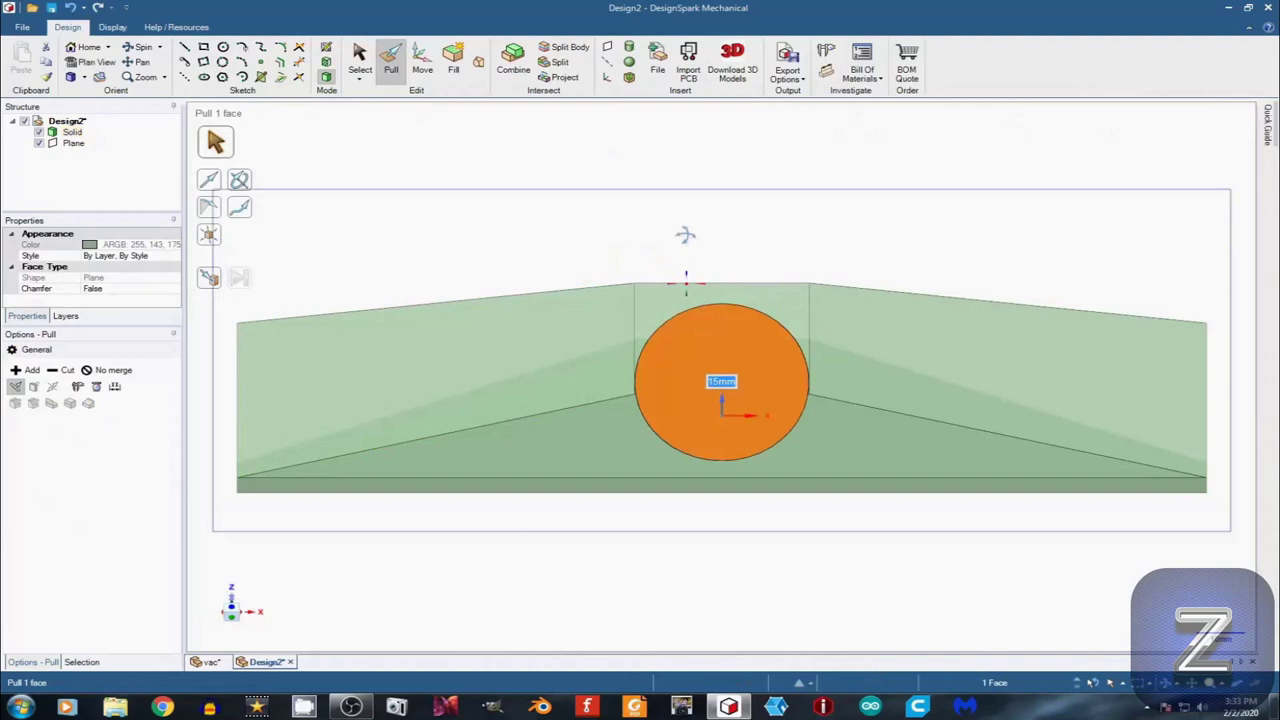
- Extend the cylinder's end face up to the nozzle's face using Up To
{"action": "middle_click_drag", "start_coordinate": [690, 263], "coordinate": [773, 446]}
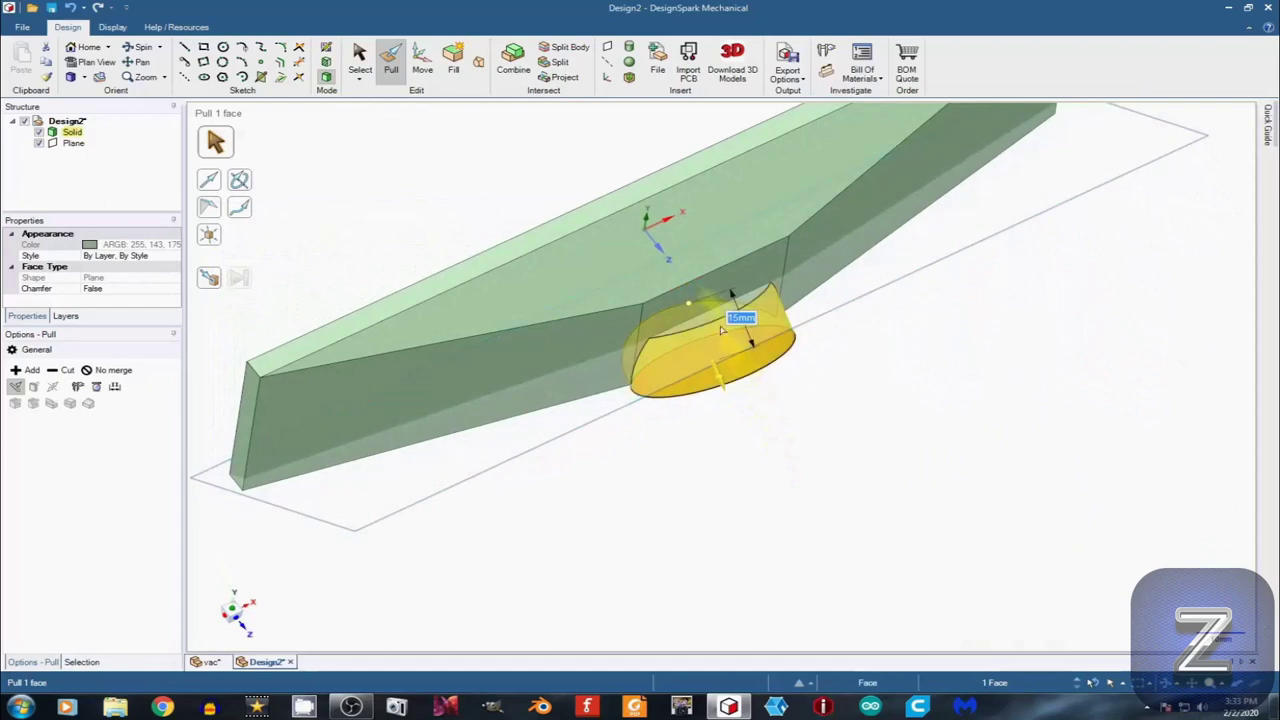
{"action": "left_click", "coordinate": [713, 318]}
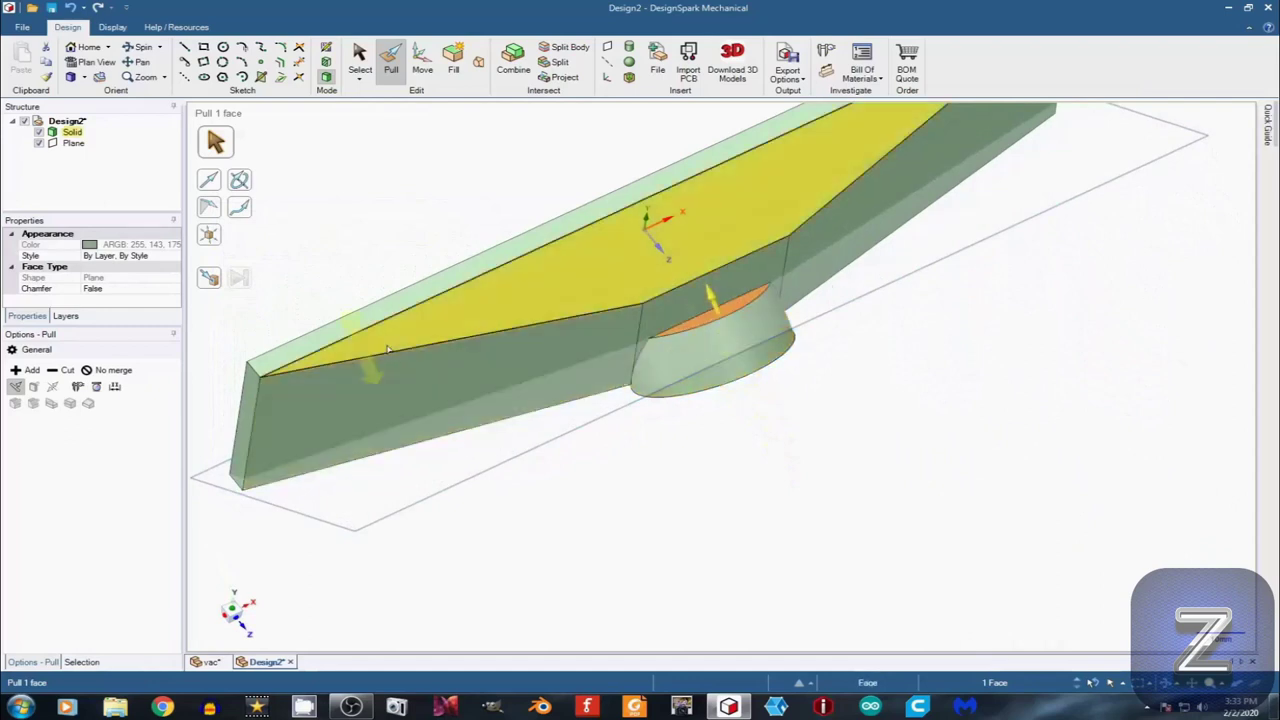
{"action": "left_click", "coordinate": [214, 282]}
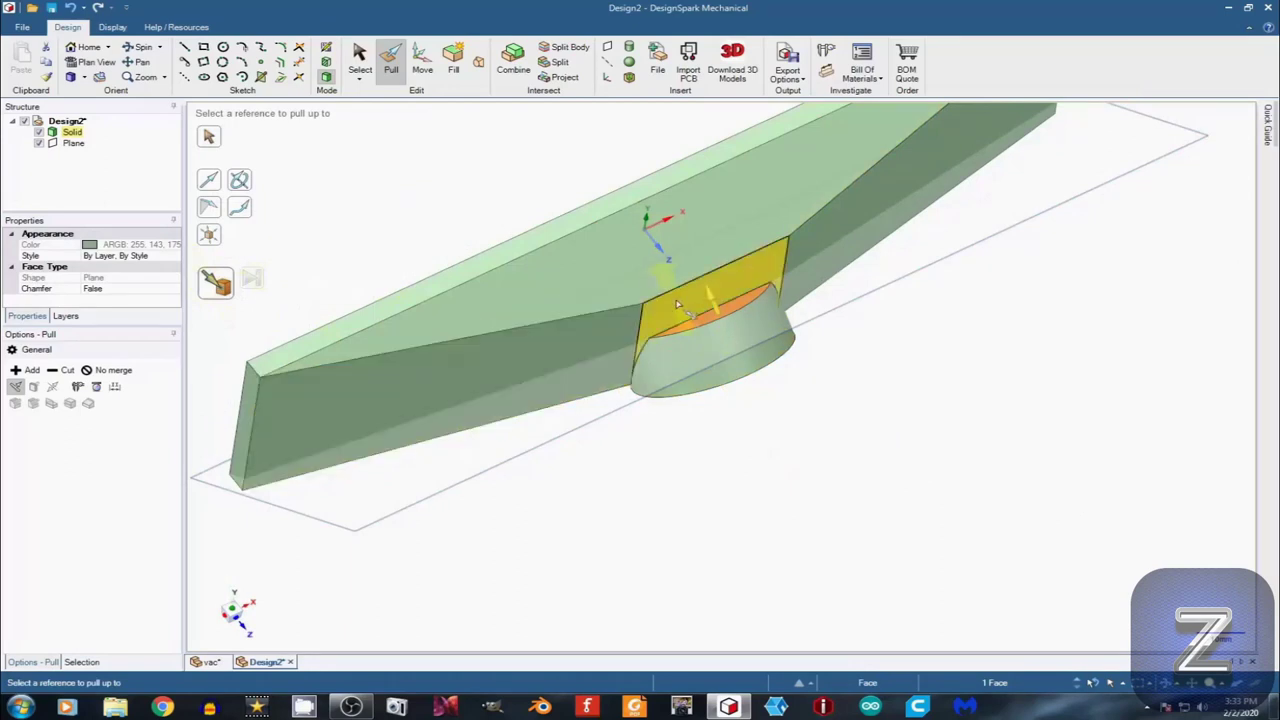
{"action": "left_click", "coordinate": [677, 305]}
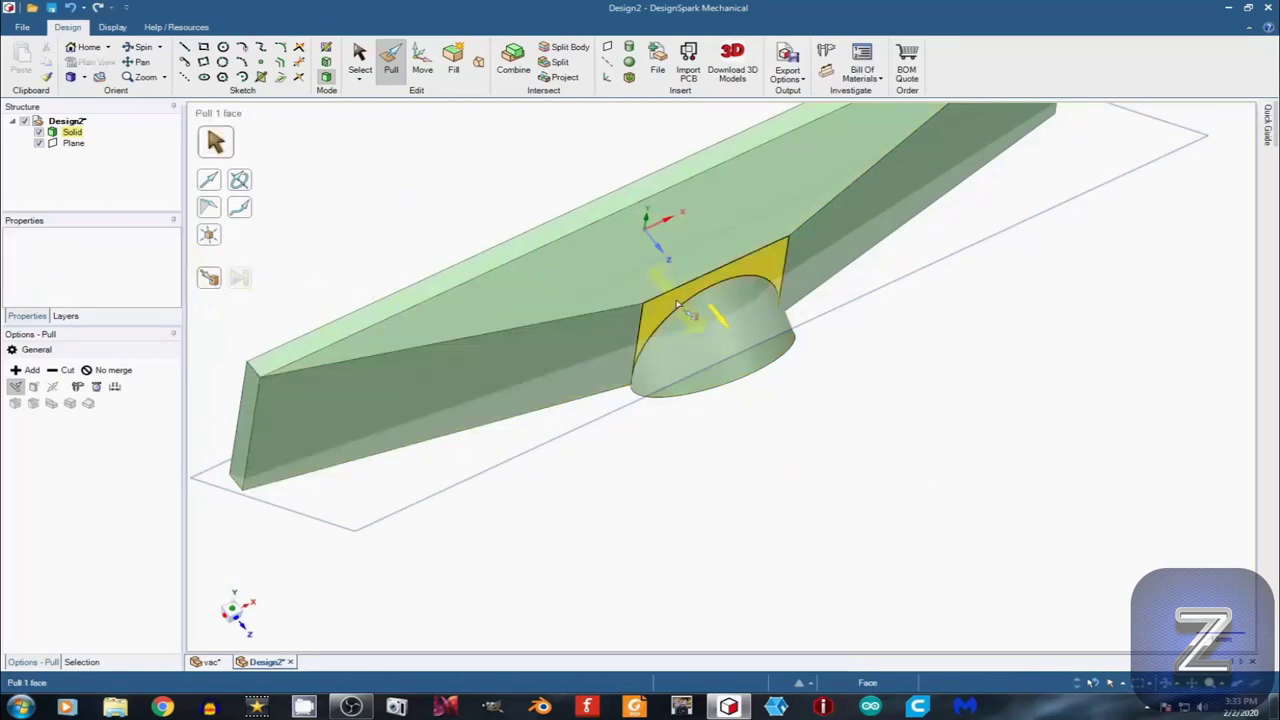
{"action": "key", "text": "h"}
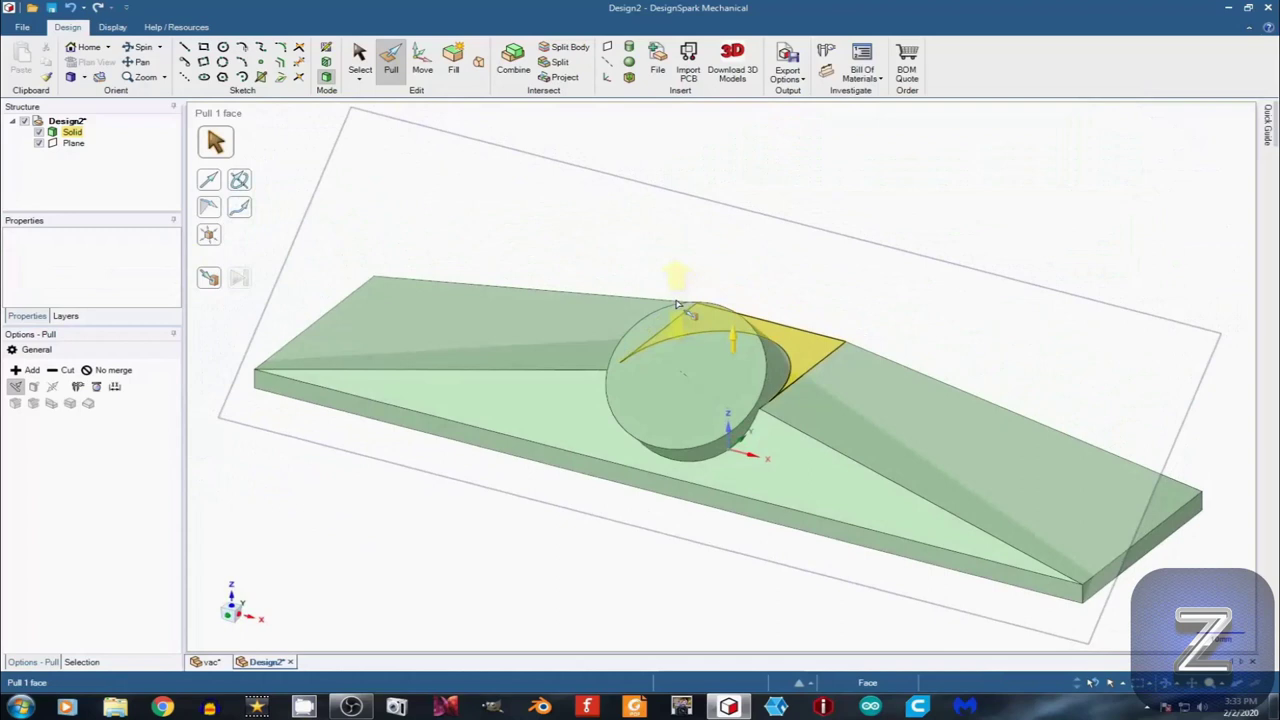
- Shift the sketch plane 50 mm along its normal and view it straight on
{"action": "left_click", "coordinate": [422, 62]}
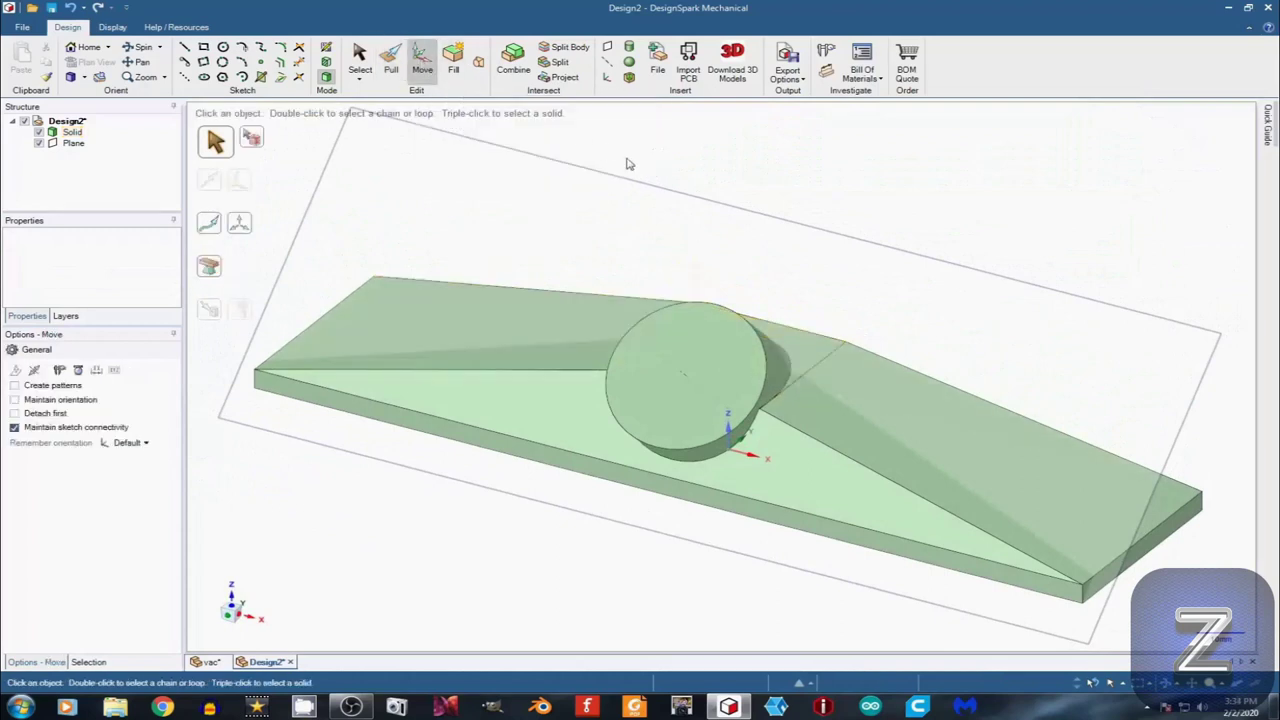
{"action": "left_click", "coordinate": [657, 191]}
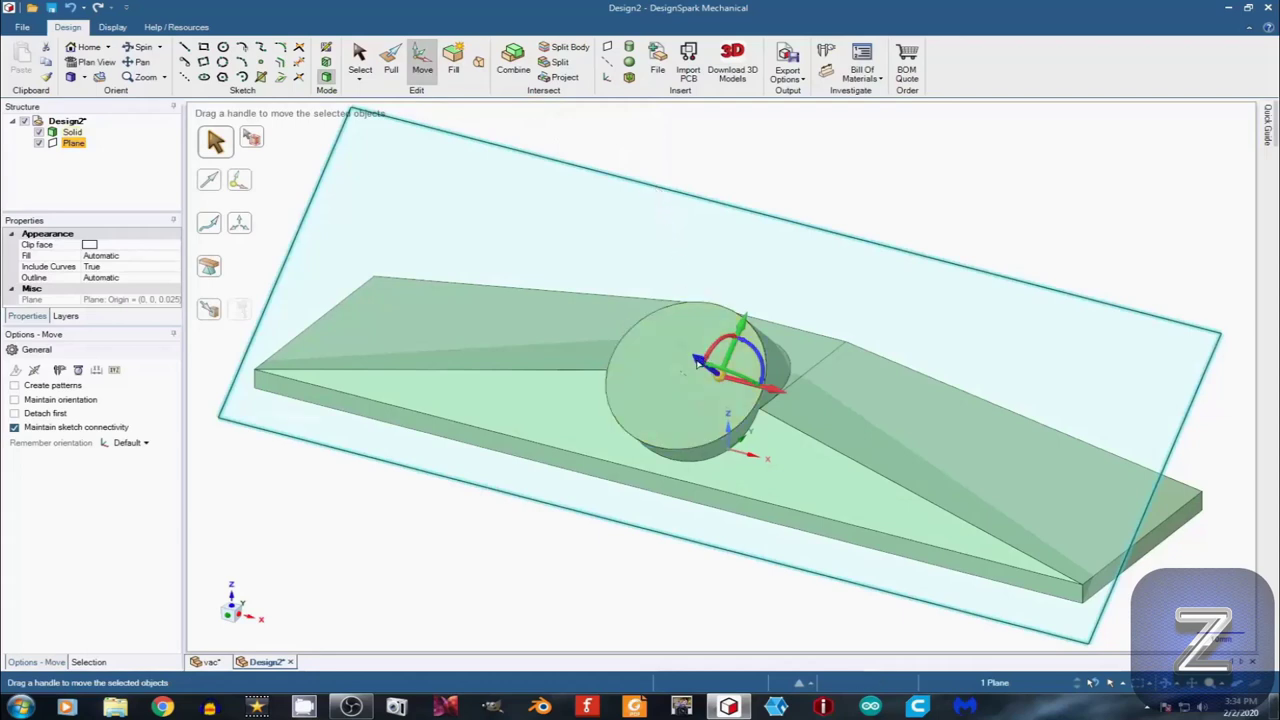
{"action": "left_click", "coordinate": [700, 364]}
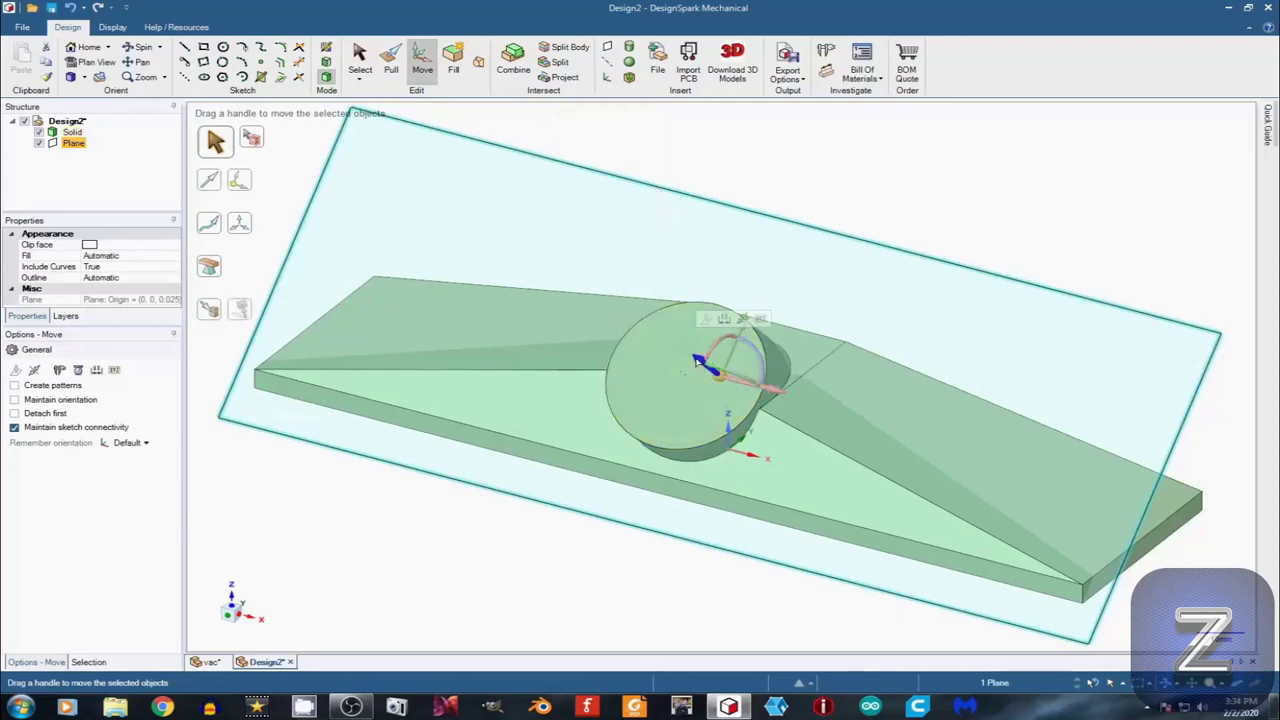
{"action": "left_click_drag", "start_coordinate": [700, 364], "coordinate": [613, 293]}
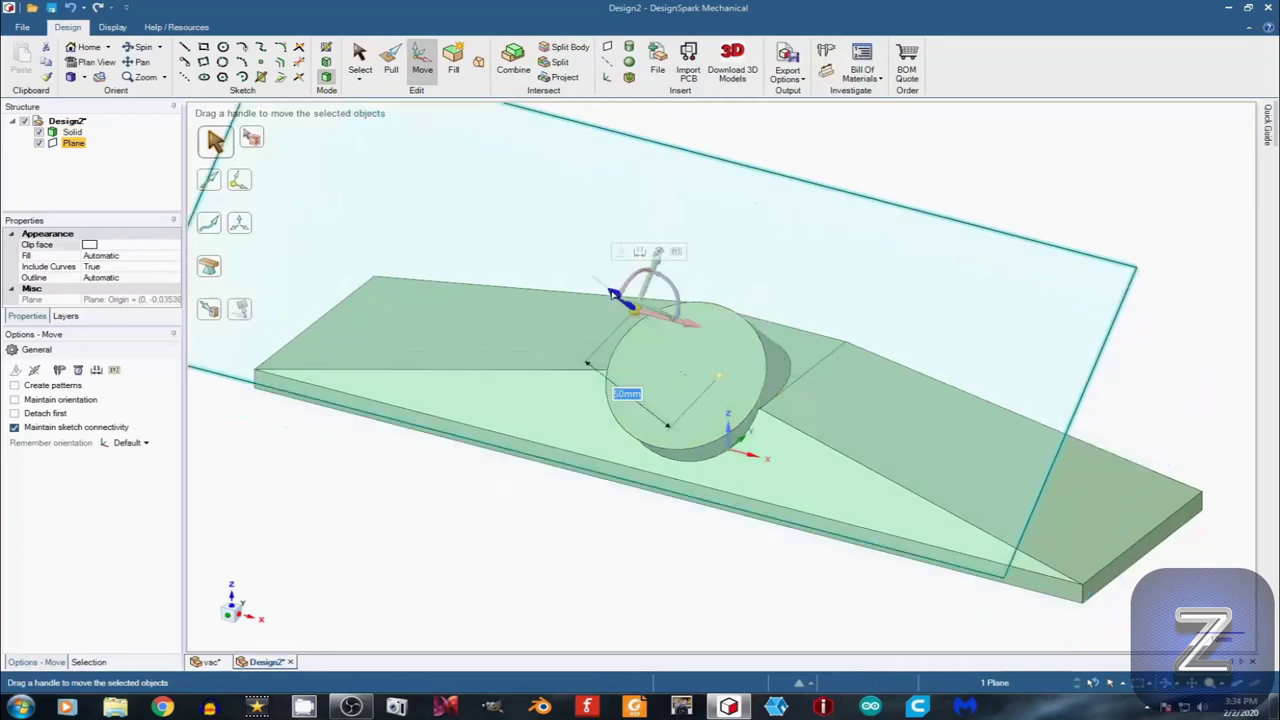
{"action": "key", "text": "Escape"}
{"action": "key", "text": "v"}
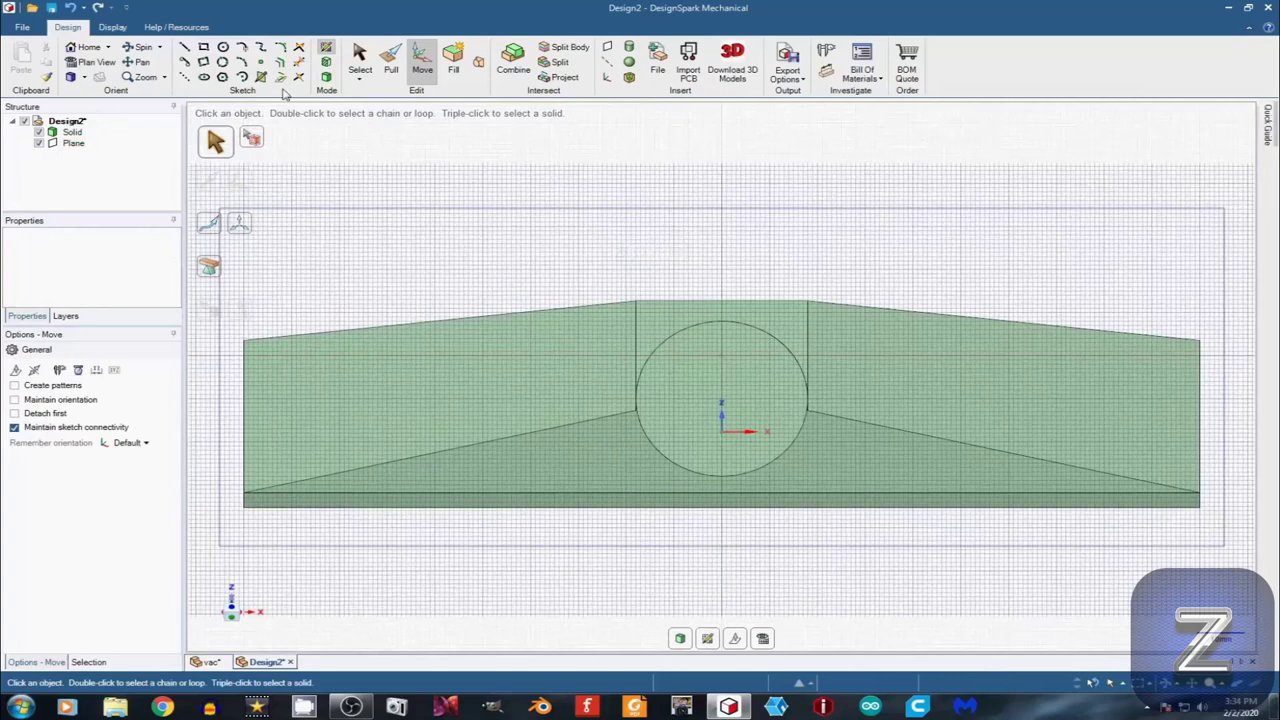
- Sketch a 34 mm circle concentric with the existing cylinder circle
{"action": "left_click", "coordinate": [223, 47]}
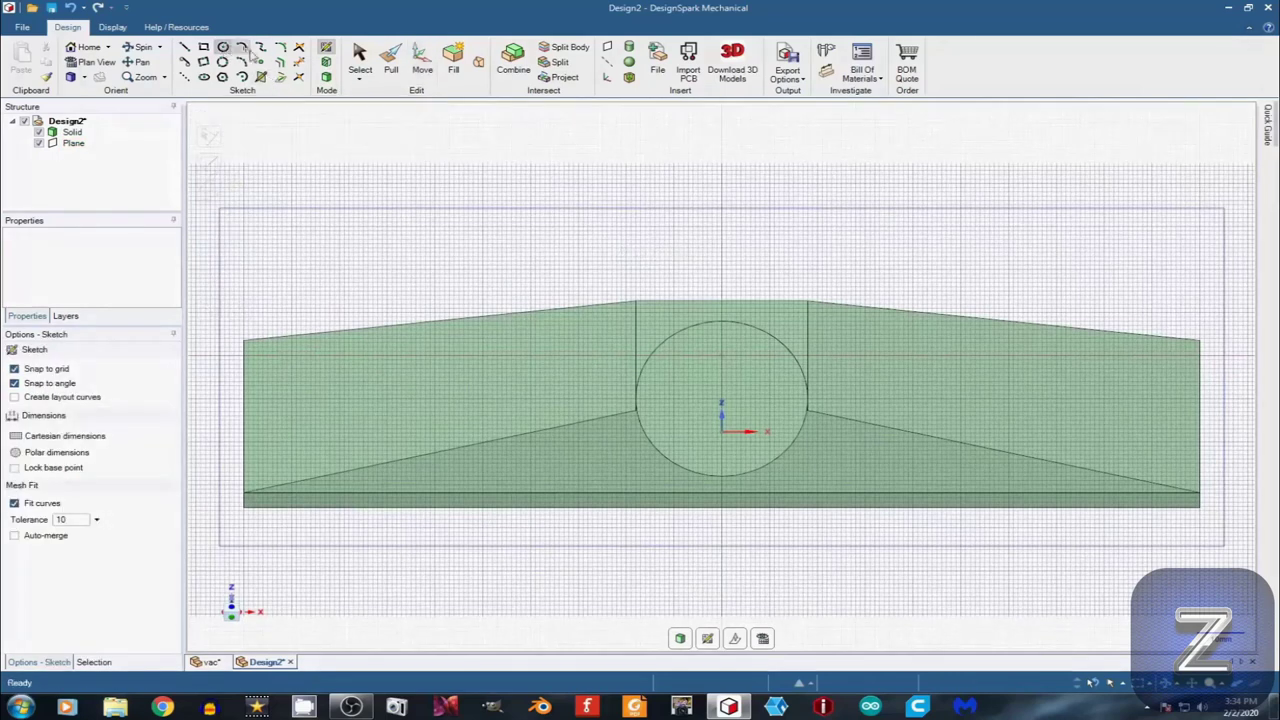
{"action": "left_click", "coordinate": [721, 398]}
{"action": "type", "text": "34"}
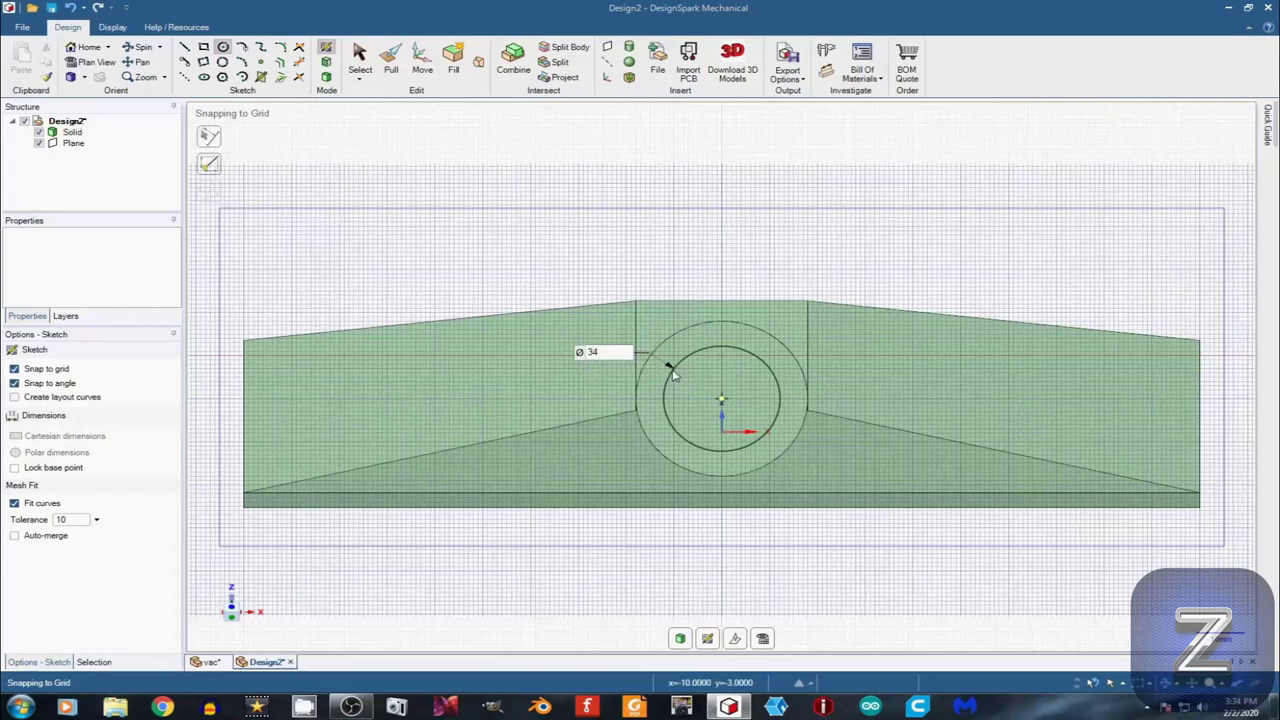
{"action": "left_click", "coordinate": [656, 363]}
- Make the new circle a surface and ruled-blend it to the slab's circular face
{"action": "key", "text": "p"}
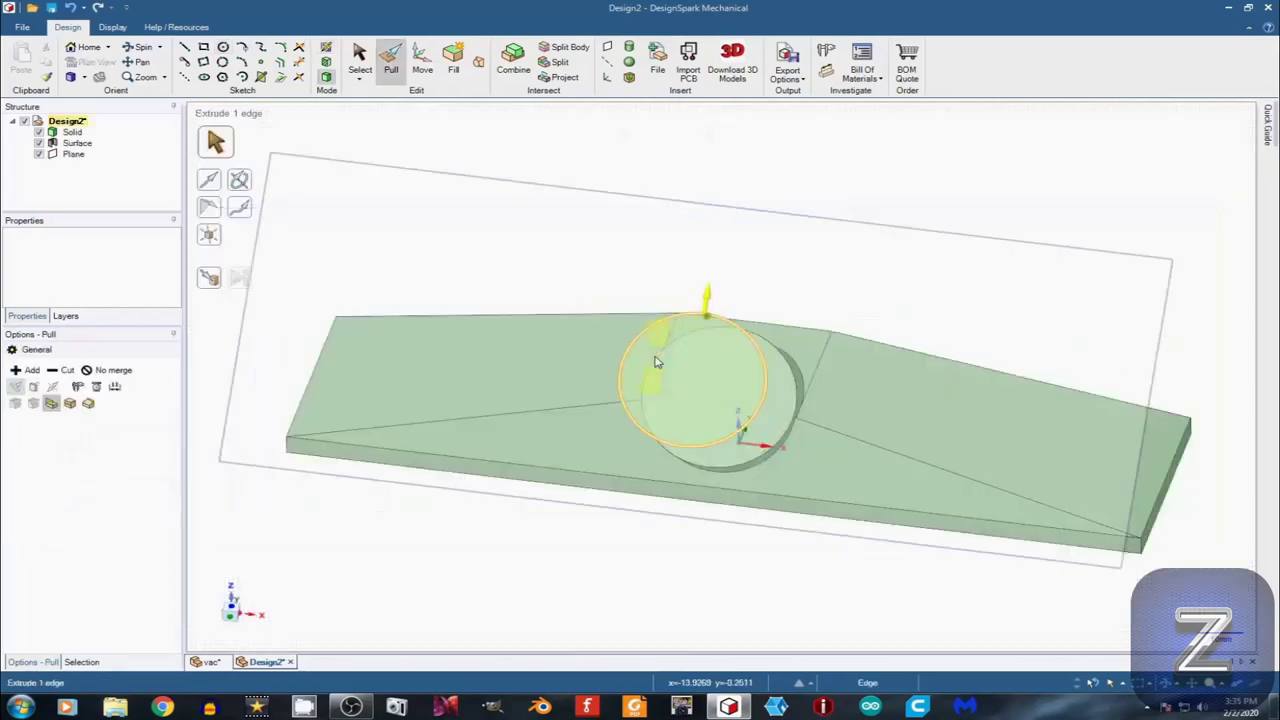
{"action": "key", "text": "Escape"}
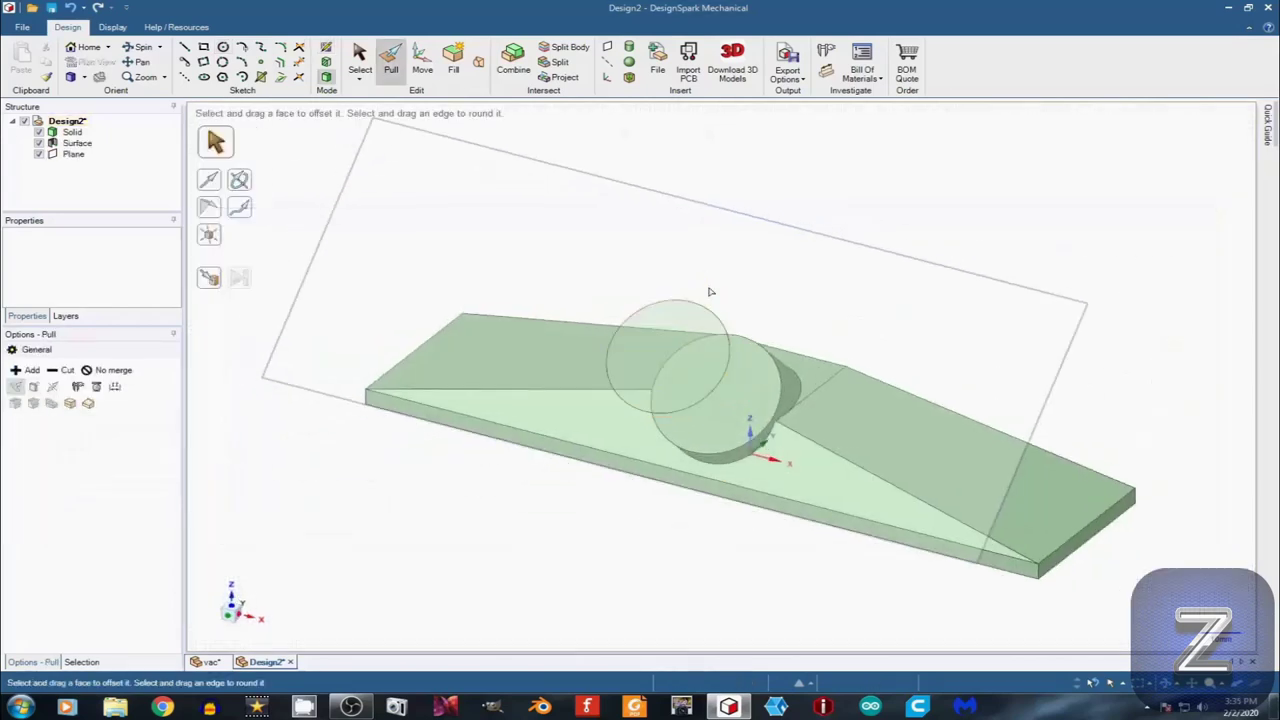
{"action": "left_click", "coordinate": [478, 63]}
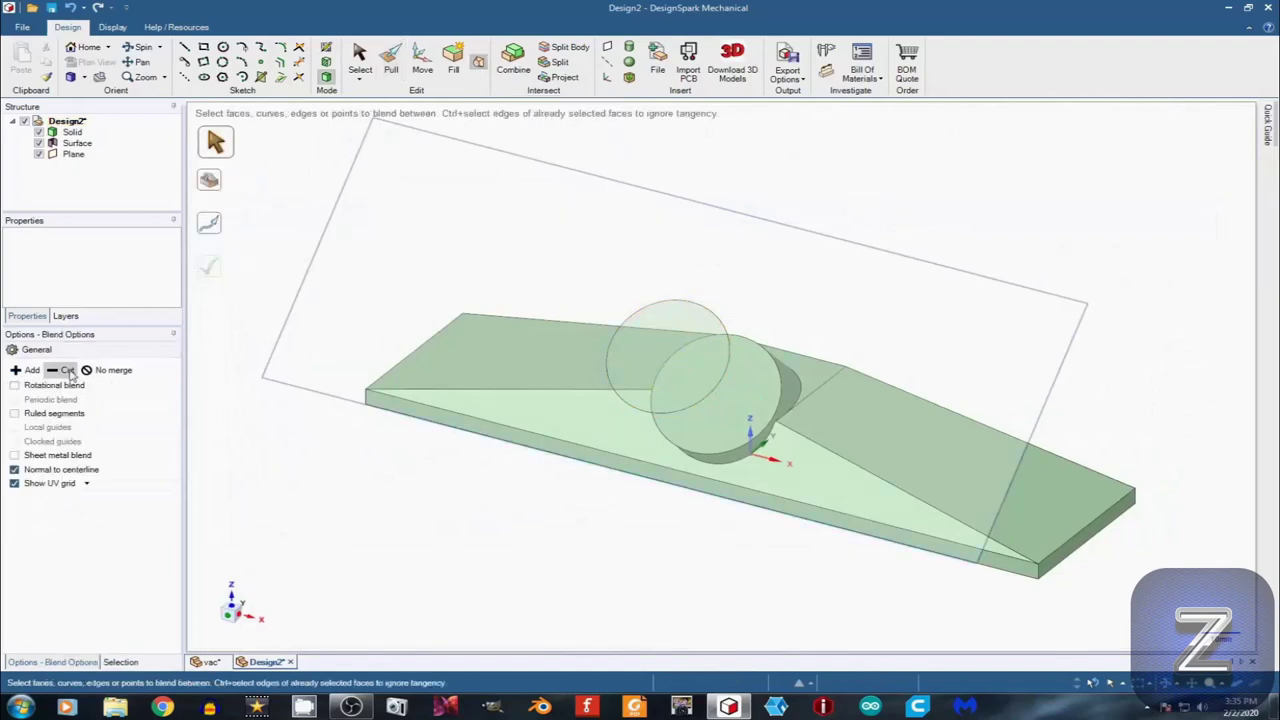
{"action": "left_click", "coordinate": [14, 414]}
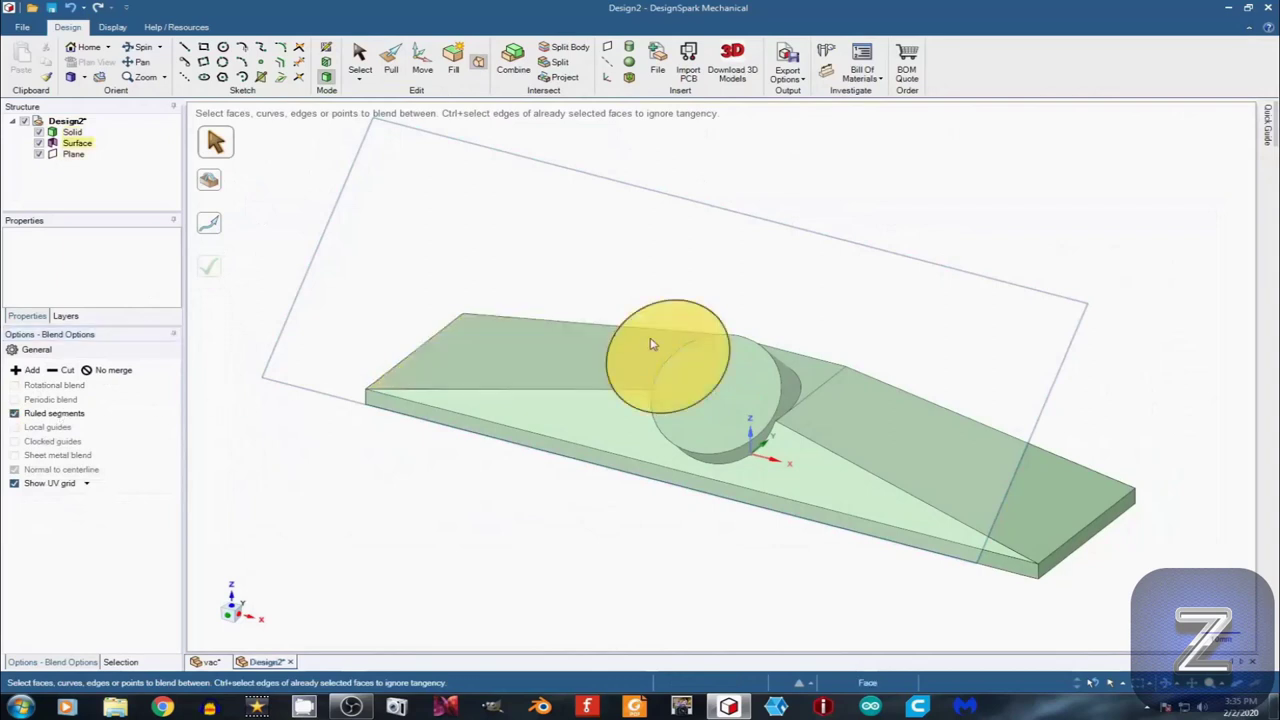
{"action": "left_click", "coordinate": [651, 344]}
{"action": "left_click", "coordinate": [733, 408], "text": "ctrl"}
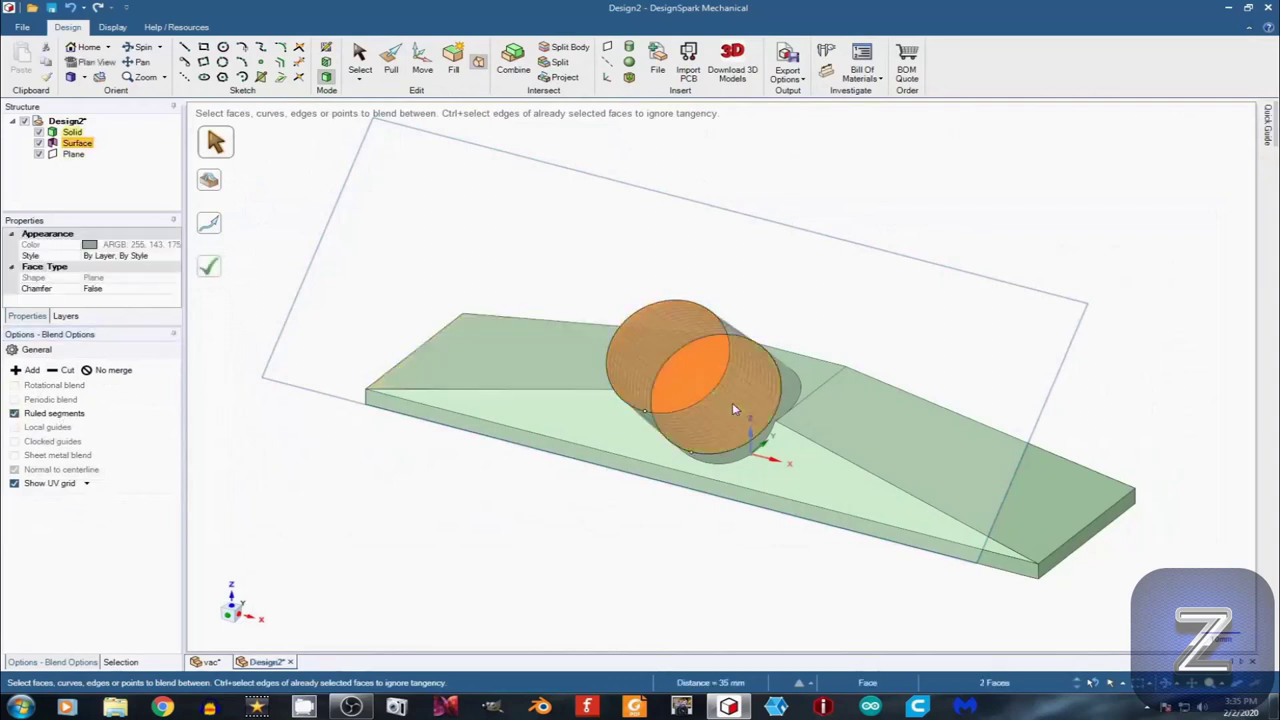
{"action": "key", "text": "Return"}
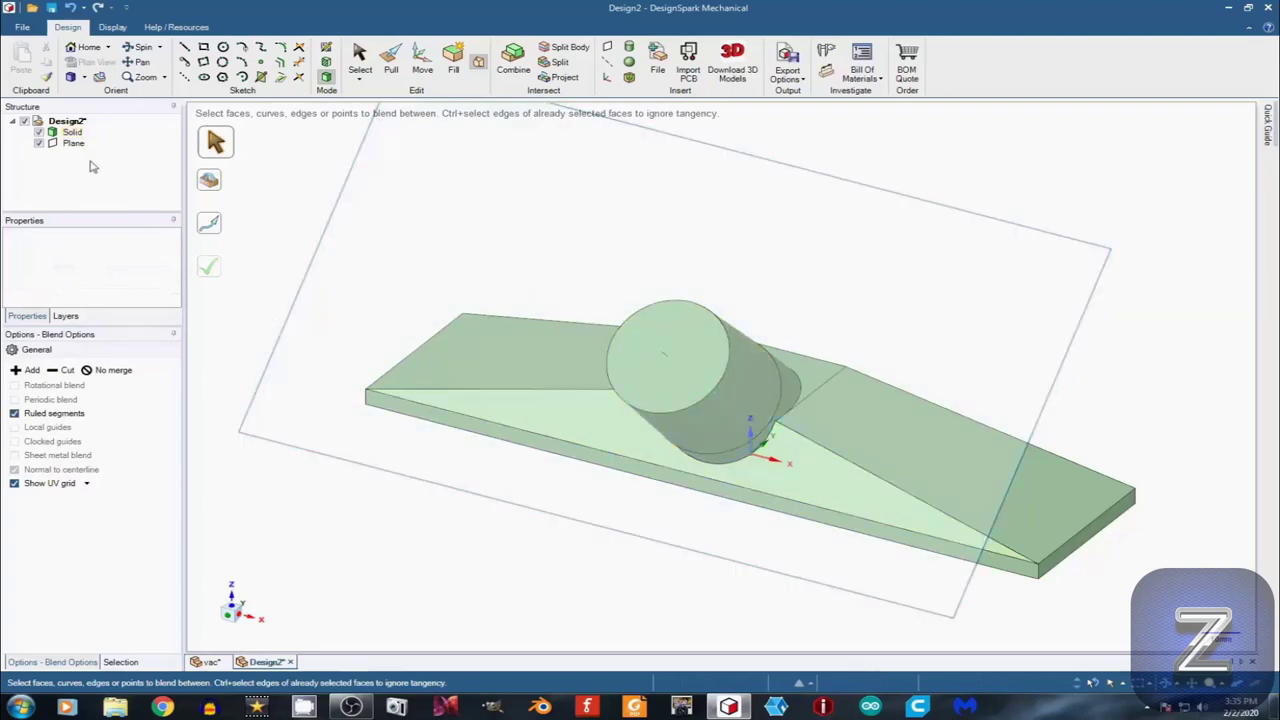
- Hide the sketch plane, then select the slab's four corner edges and drag them into rounded ends
{"action": "left_click", "coordinate": [40, 143]}
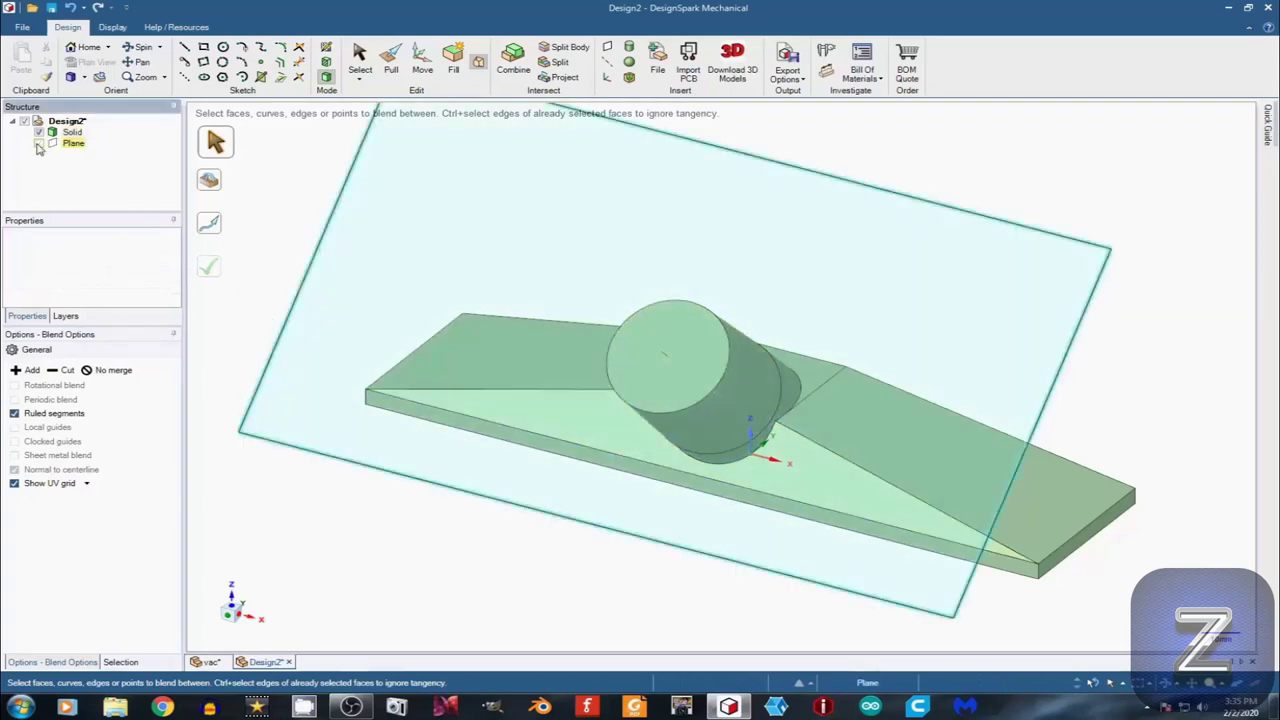
{"action": "left_click", "coordinate": [394, 60]}
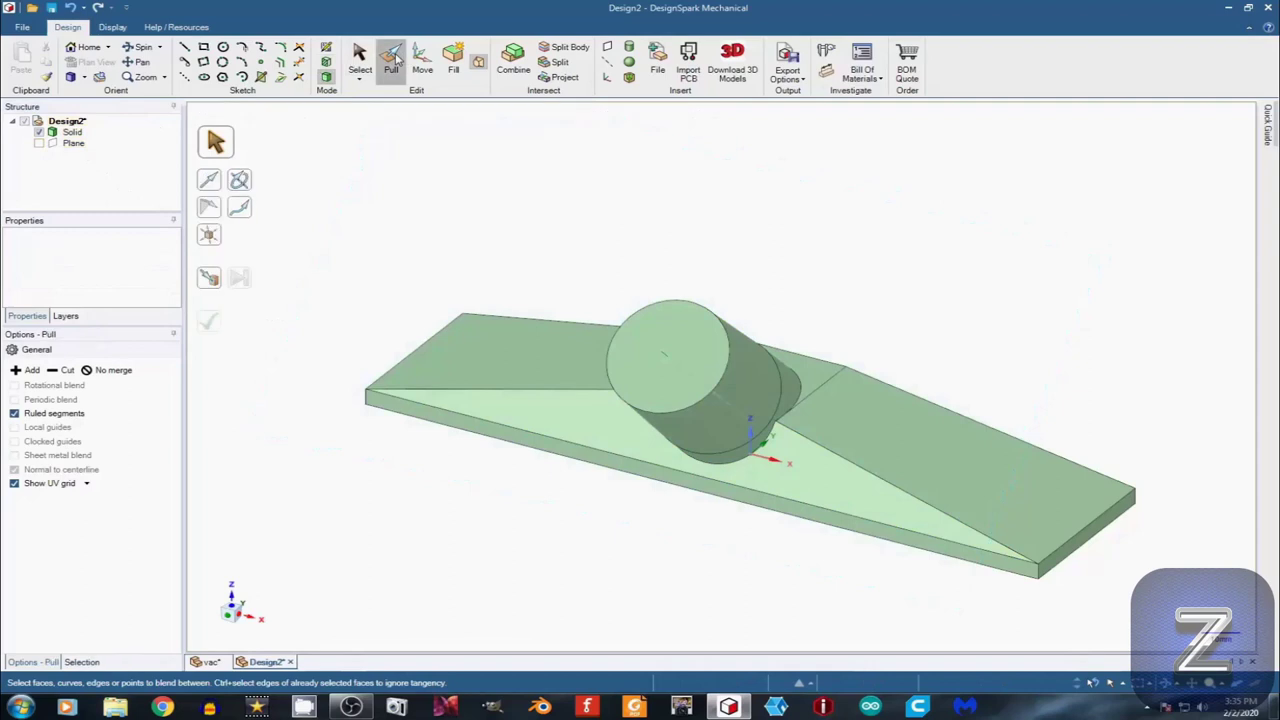
{"action": "left_click", "coordinate": [368, 400]}
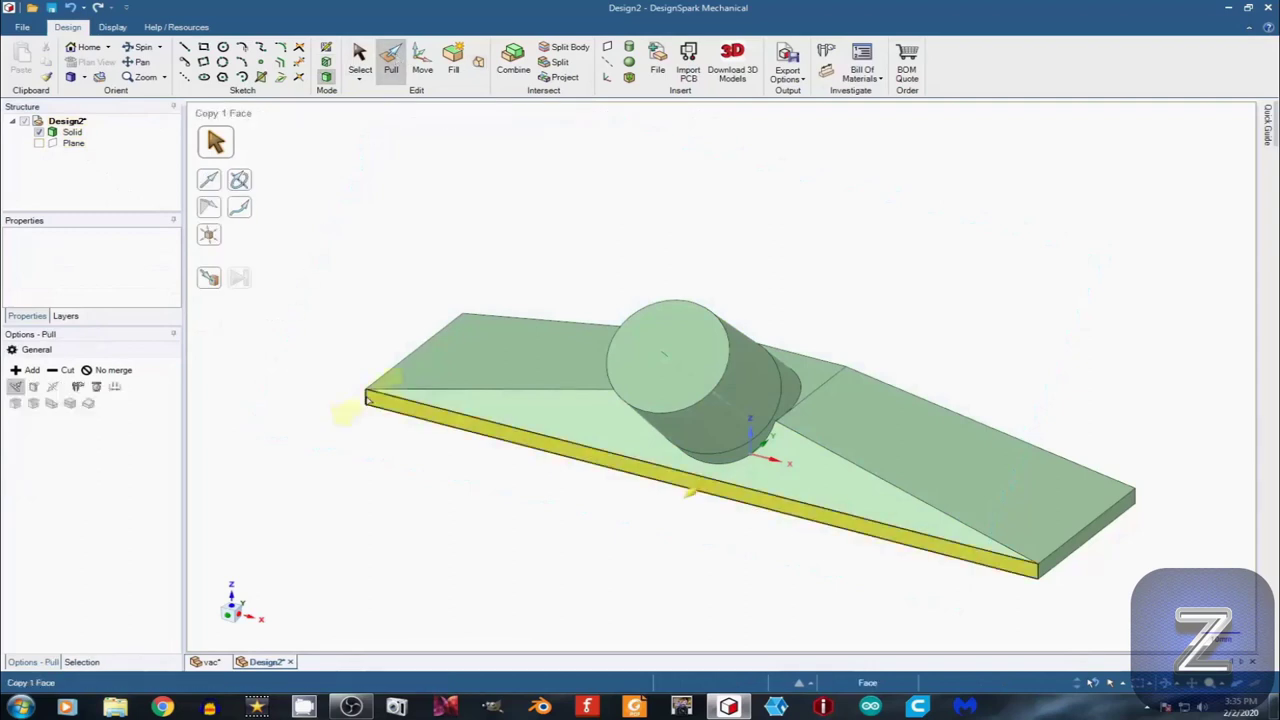
{"action": "left_click", "coordinate": [367, 398]}
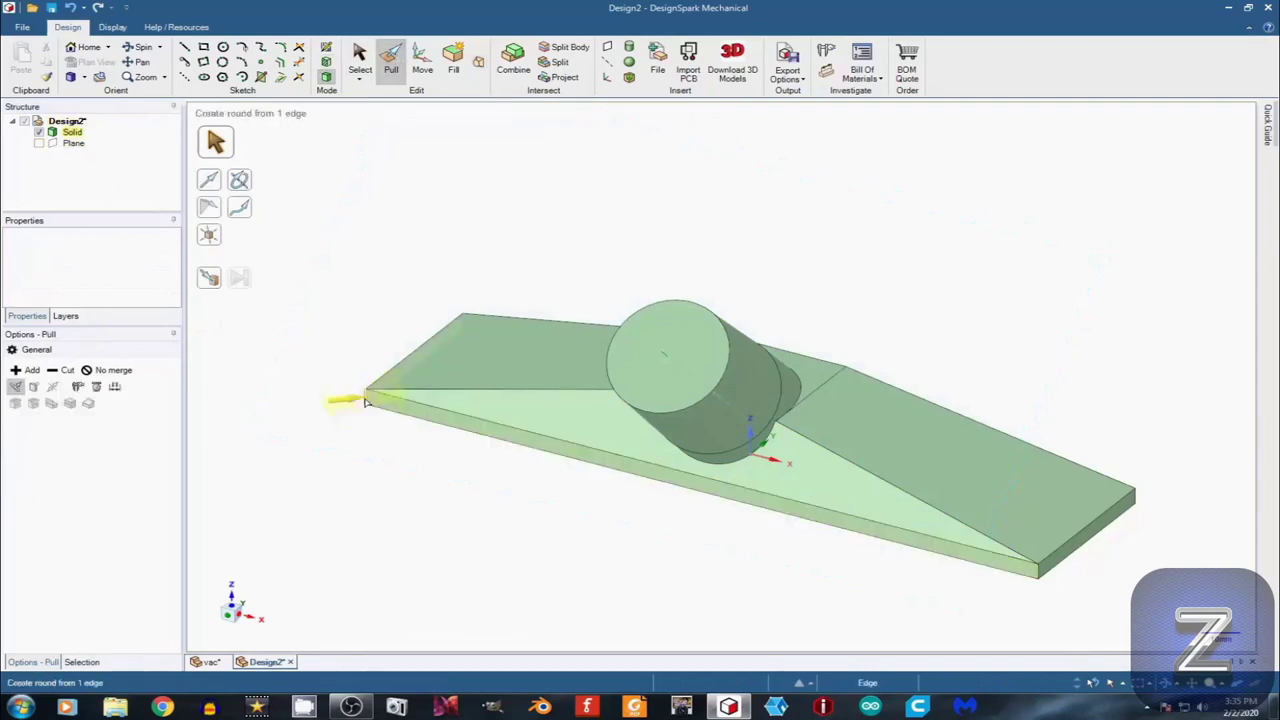
{"action": "left_click", "coordinate": [1040, 577], "text": "ctrl"}
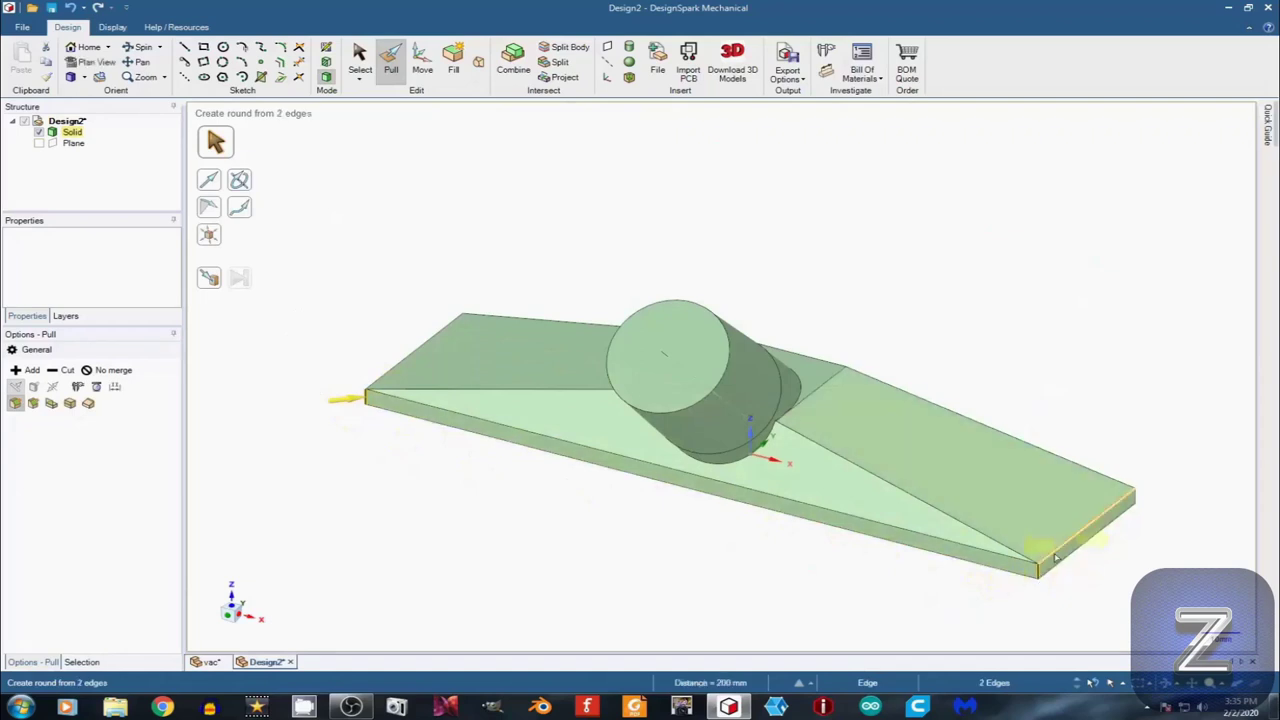
{"action": "left_click", "coordinate": [1138, 500], "text": "ctrl"}
{"action": "middle_click_drag", "start_coordinate": [966, 291], "coordinate": [794, 594]}
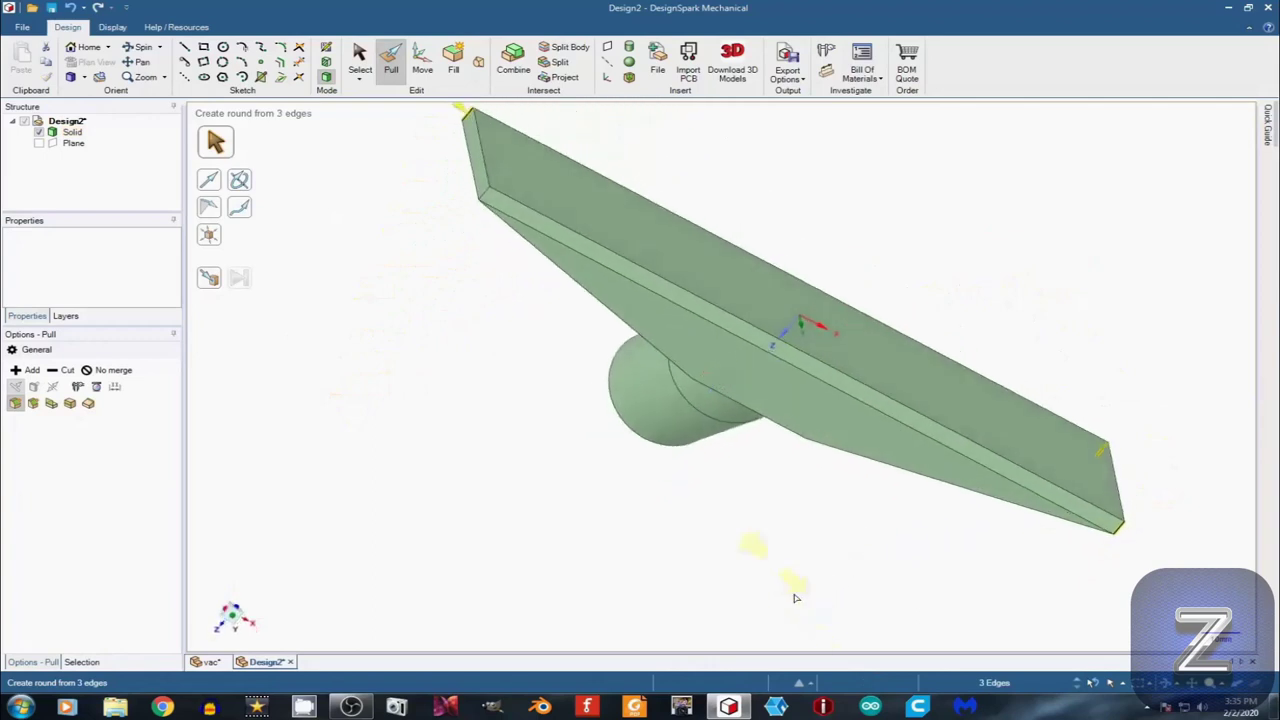
{"action": "left_click", "coordinate": [483, 197], "text": "ctrl"}
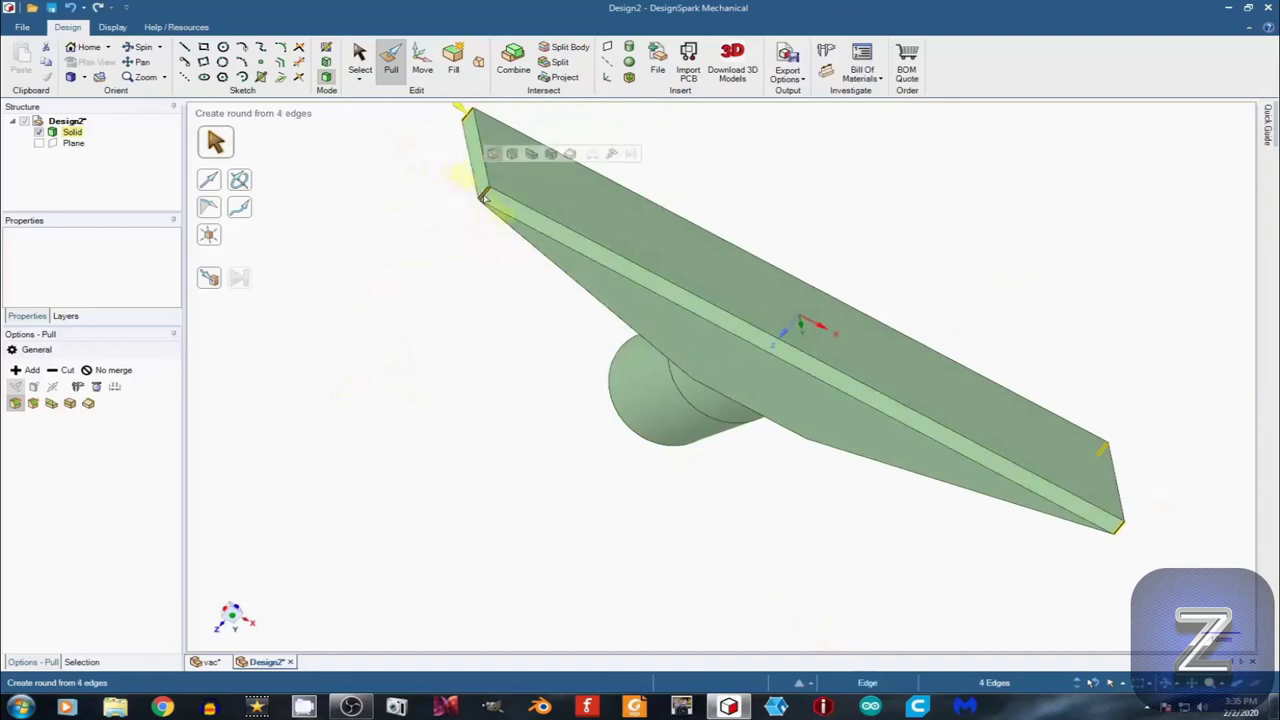
{"action": "left_click_drag", "start_coordinate": [483, 197], "coordinate": [801, 328]}
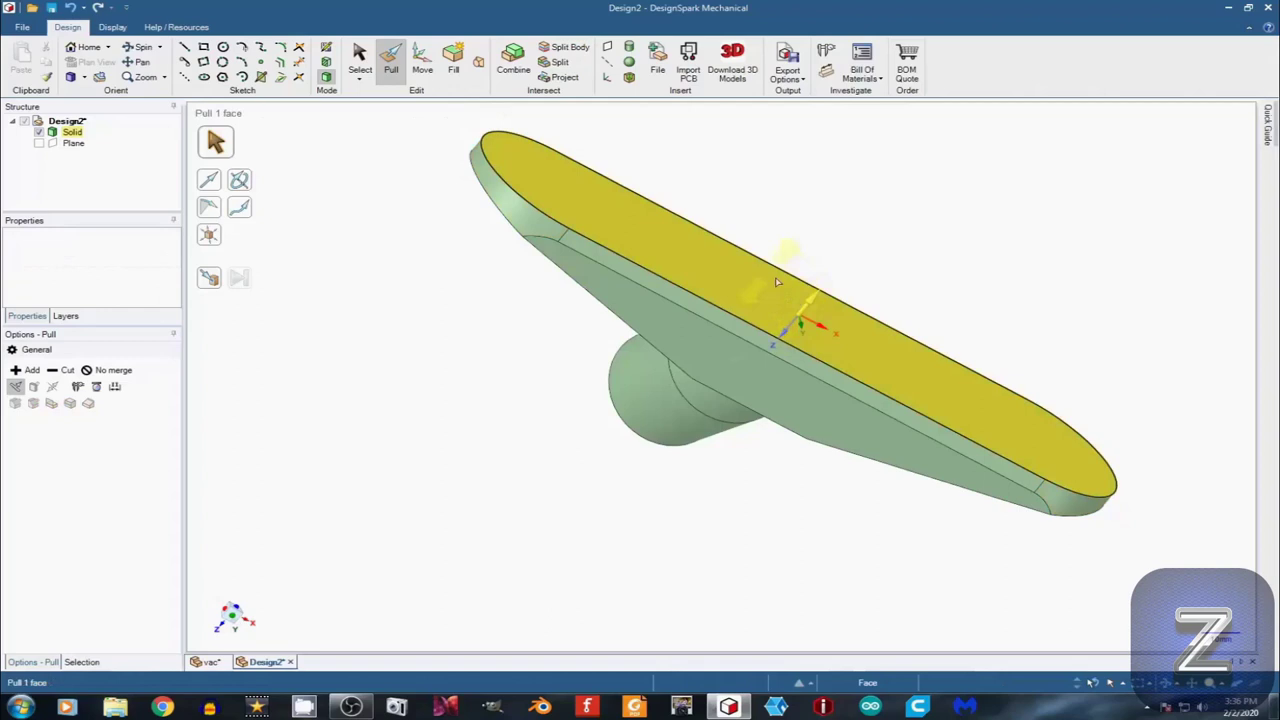
- Shell the part with 3.2 mm walls, removing the nozzle's broad flat face and the cylinder's top face
{"action": "left_click", "coordinate": [628, 78]}
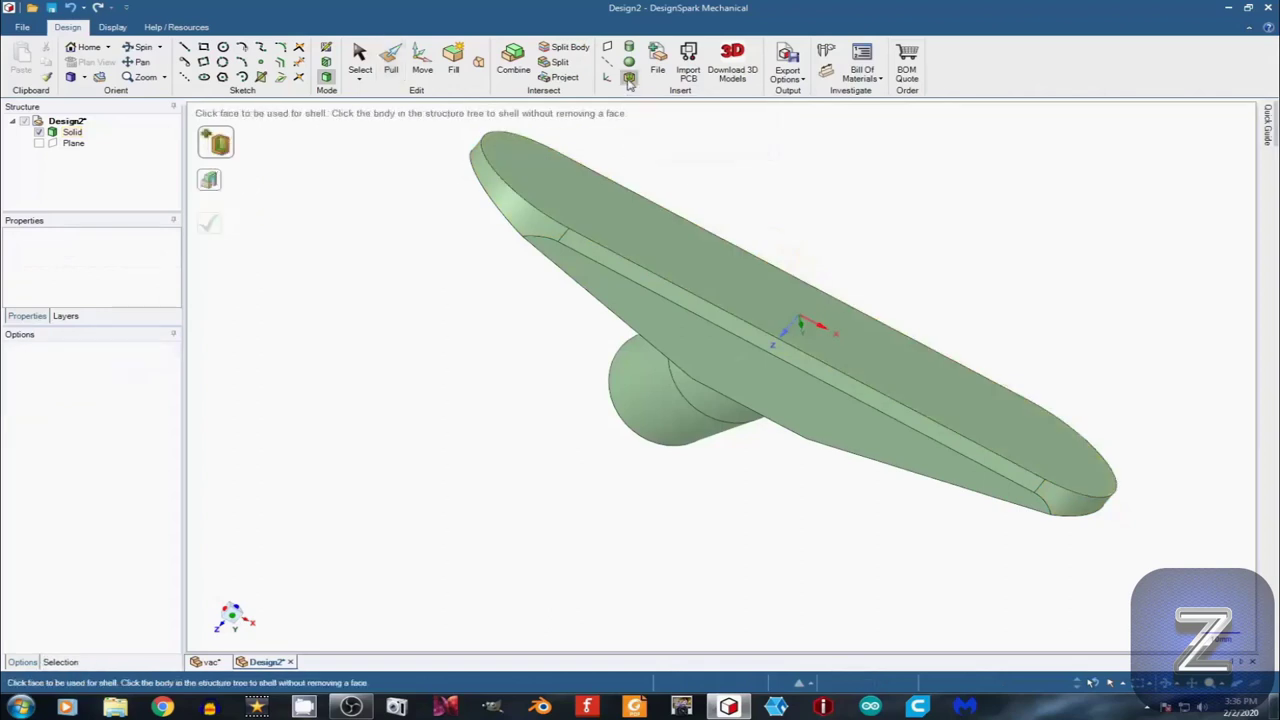
{"action": "left_click", "coordinate": [771, 282]}
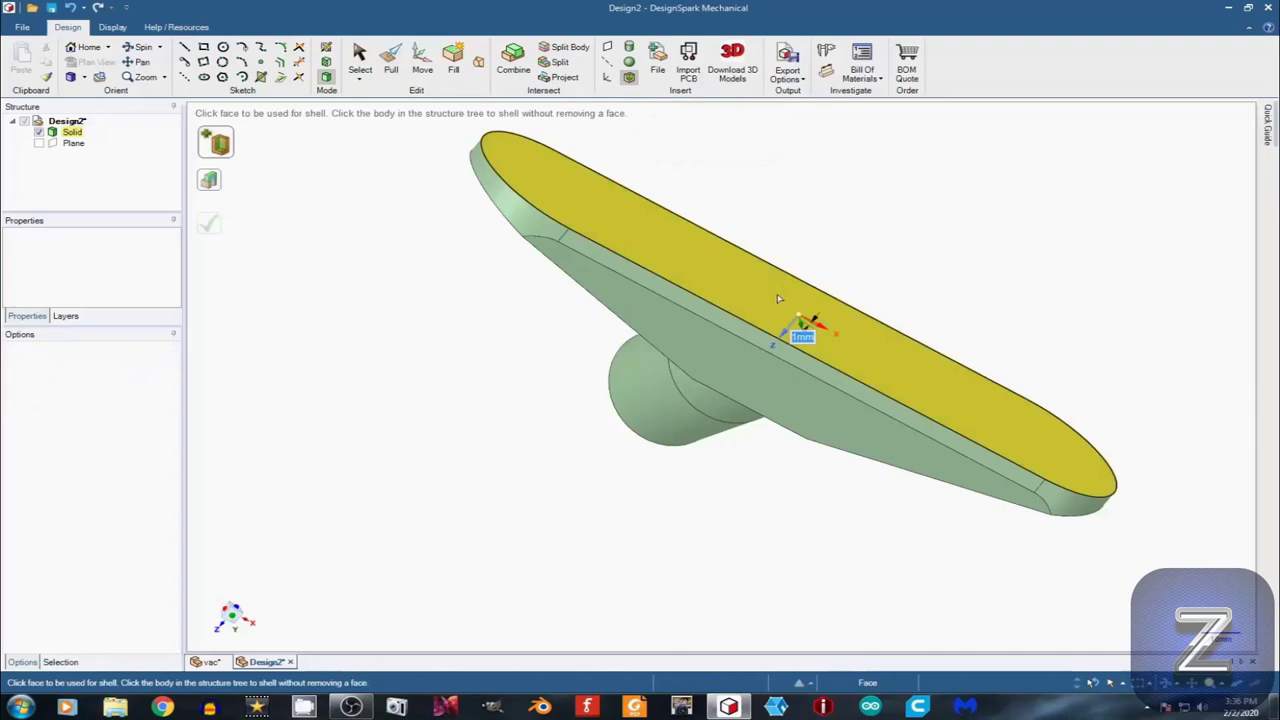
{"action": "type", "text": "3.2"}
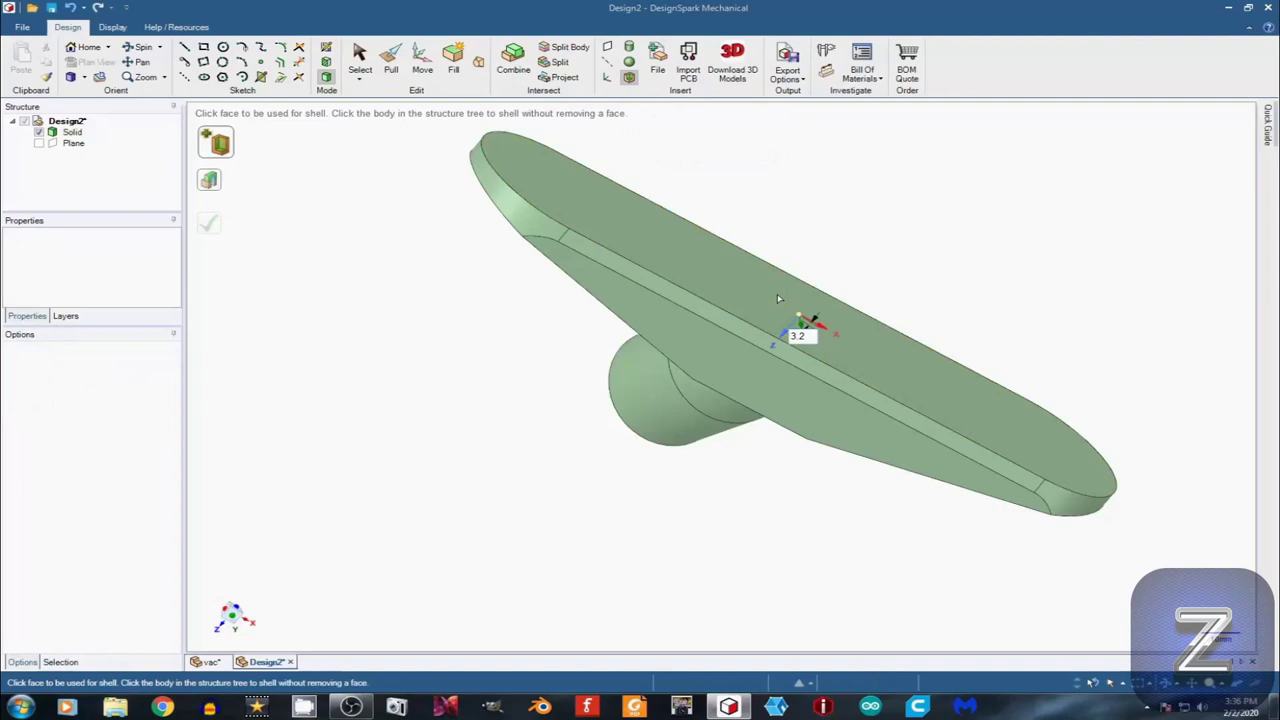
{"action": "key", "text": "Return"}
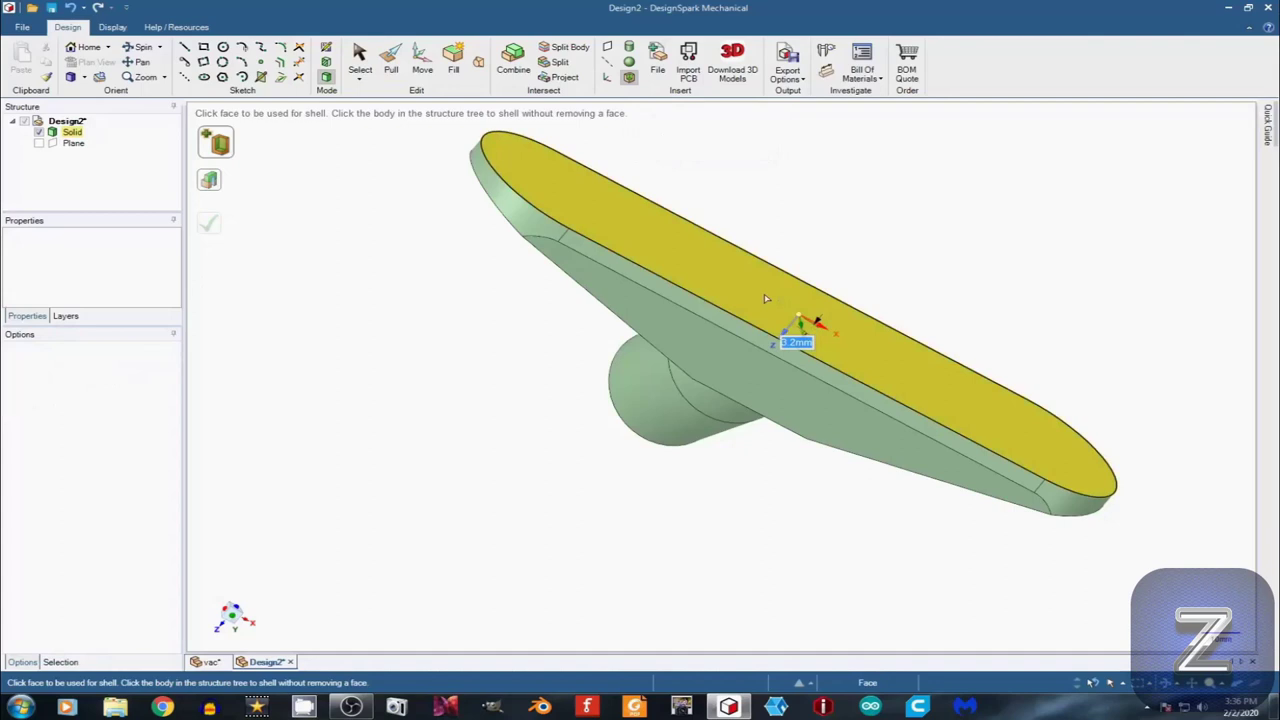
{"action": "left_click", "coordinate": [765, 298]}
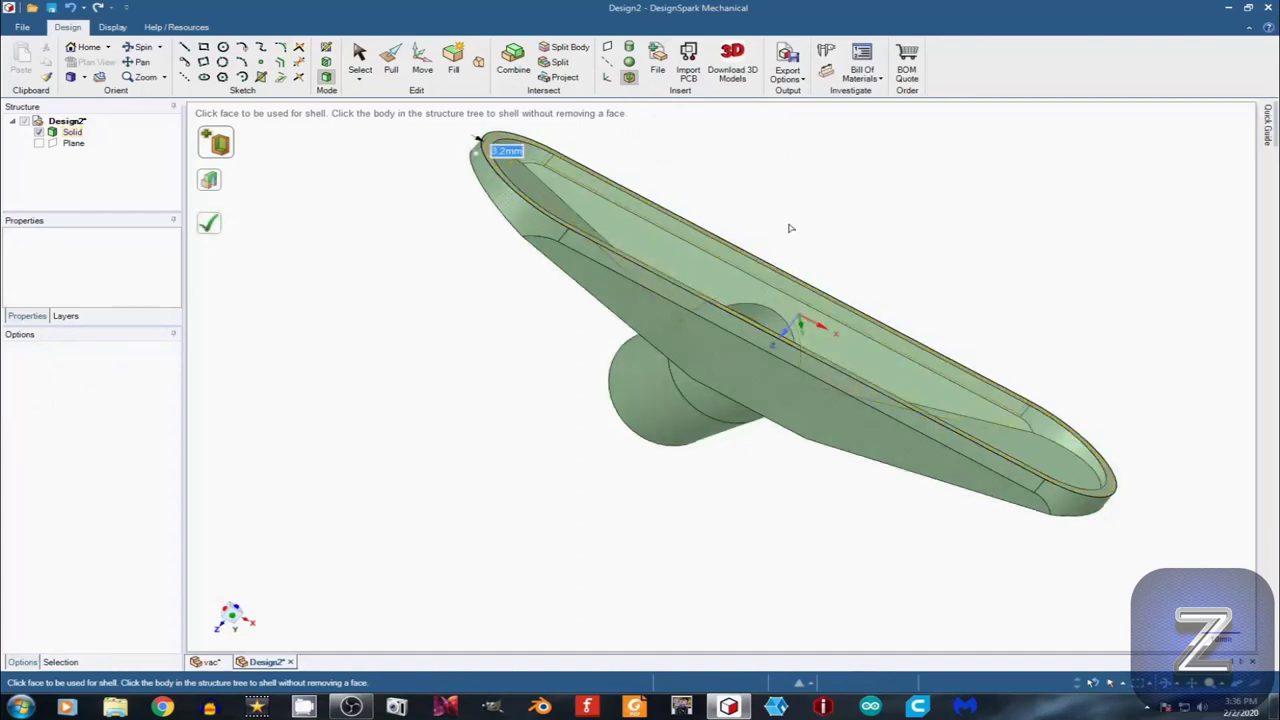
{"action": "middle_click_drag", "start_coordinate": [796, 205], "coordinate": [603, 531]}
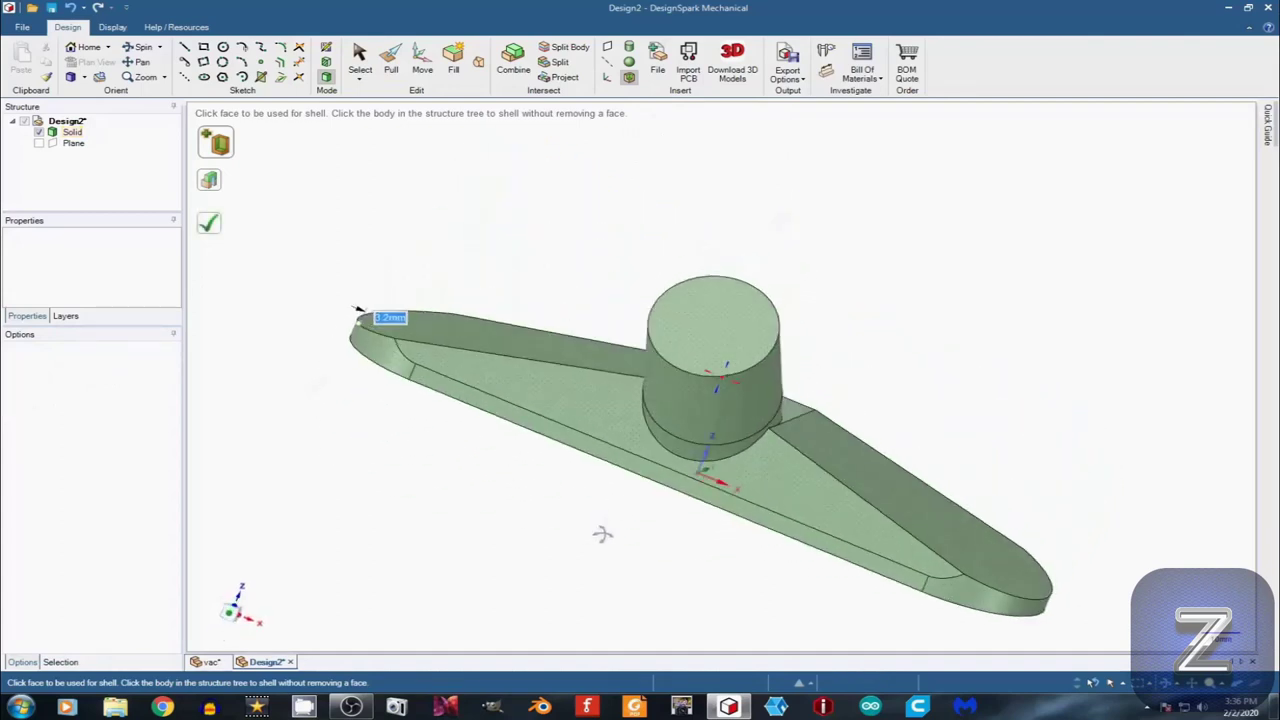
{"action": "left_click", "coordinate": [716, 341]}
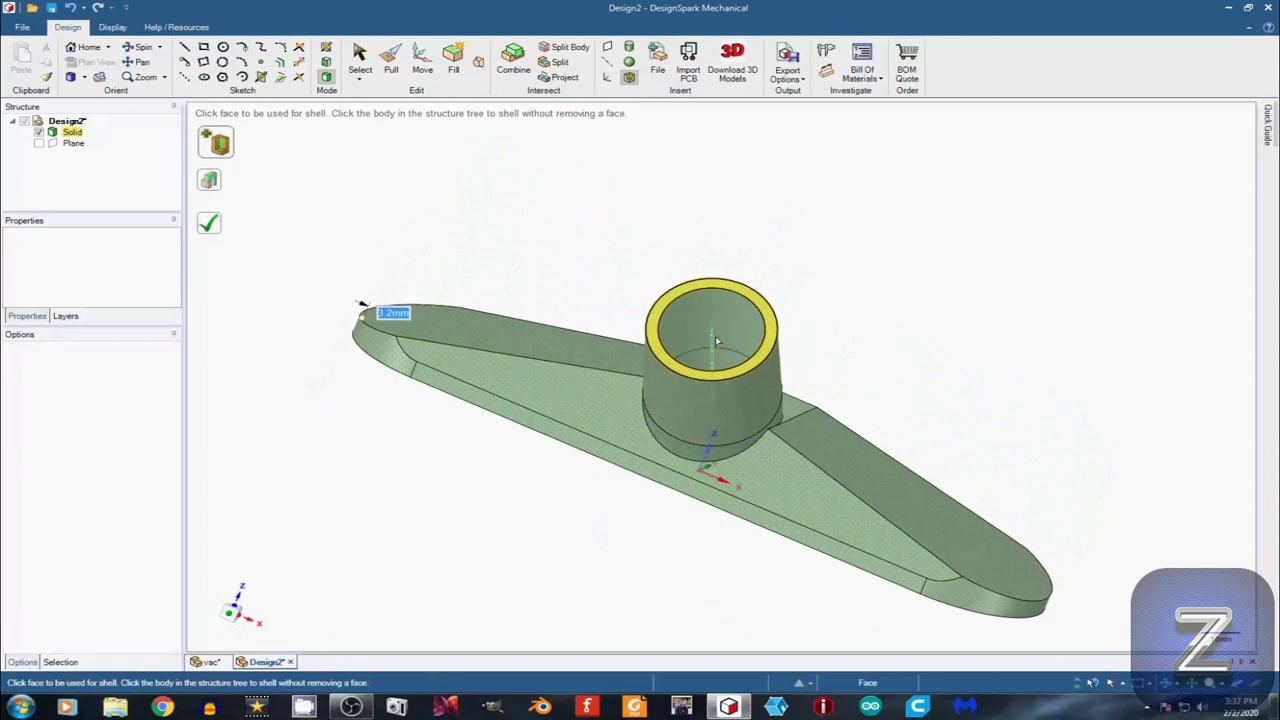
{"action": "middle_click_drag", "start_coordinate": [715, 340], "coordinate": [743, 277]}
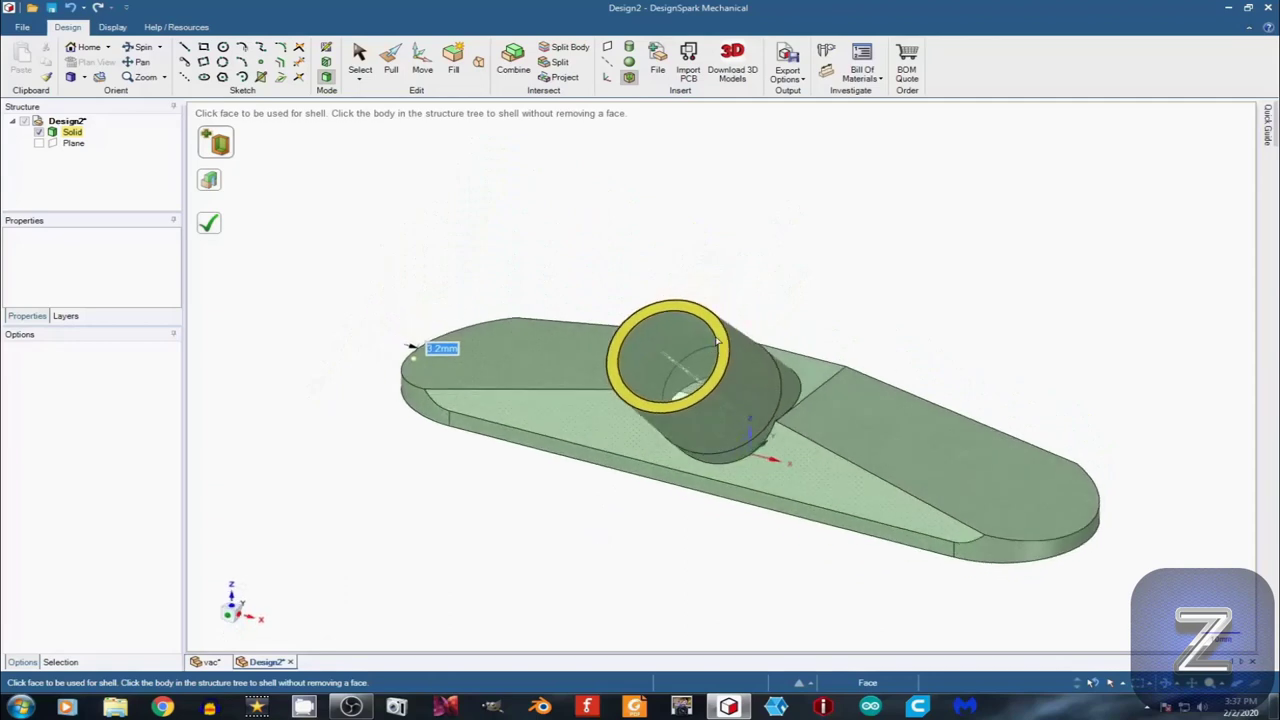
- Start a new sketch on the plate's long front face
{"action": "left_click", "coordinate": [359, 60]}
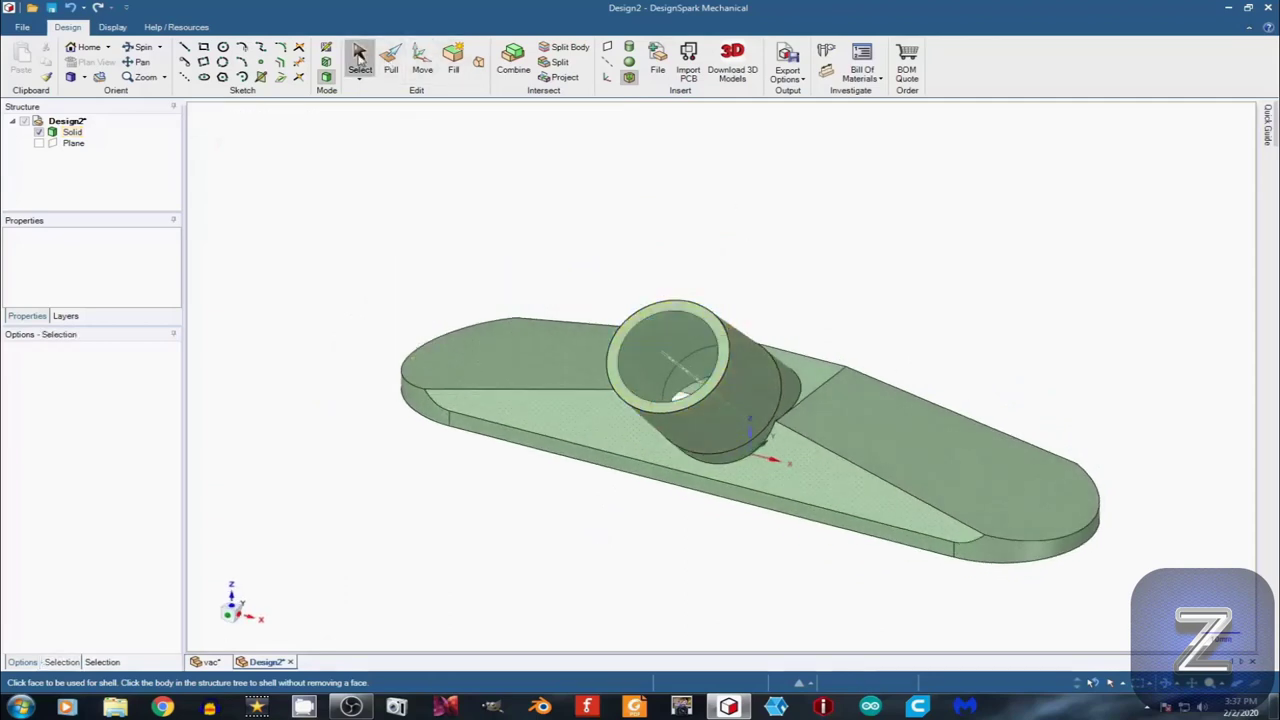
{"action": "left_click", "coordinate": [575, 458]}
{"action": "key", "text": "k"}
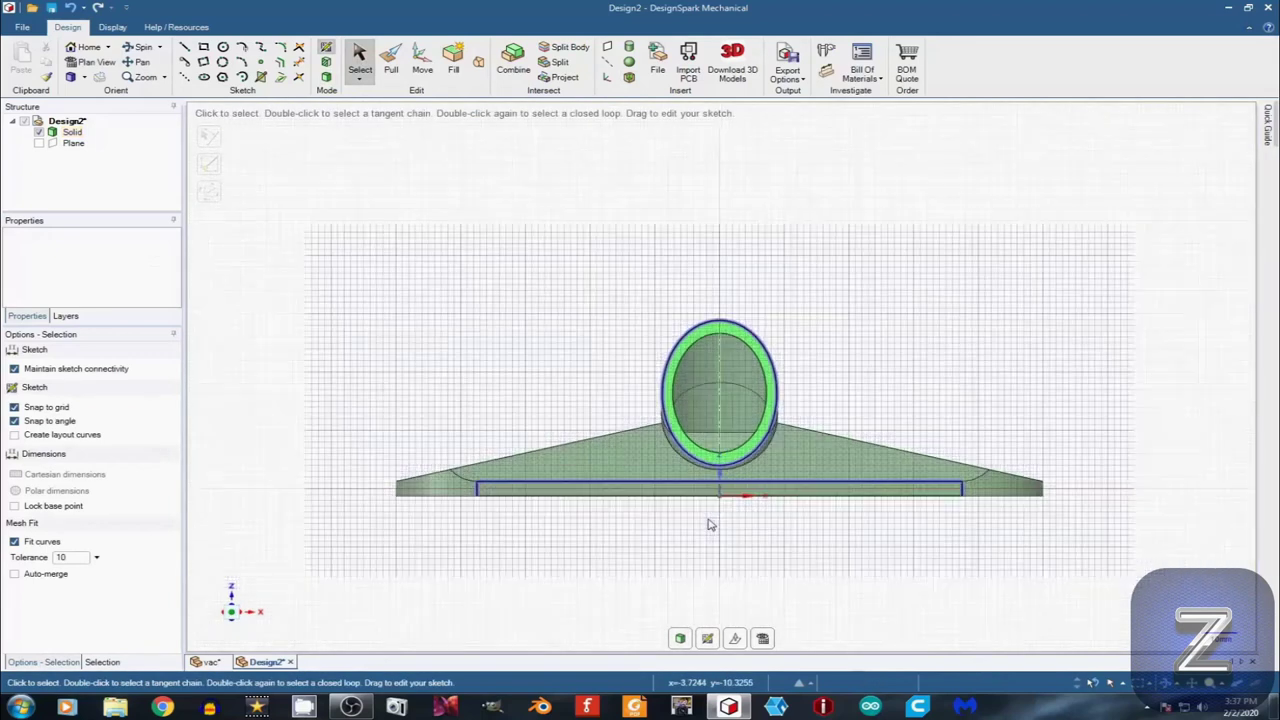
{"action": "scroll", "coordinate": [710, 524], "scroll_direction": "up", "scroll_amount": 5}
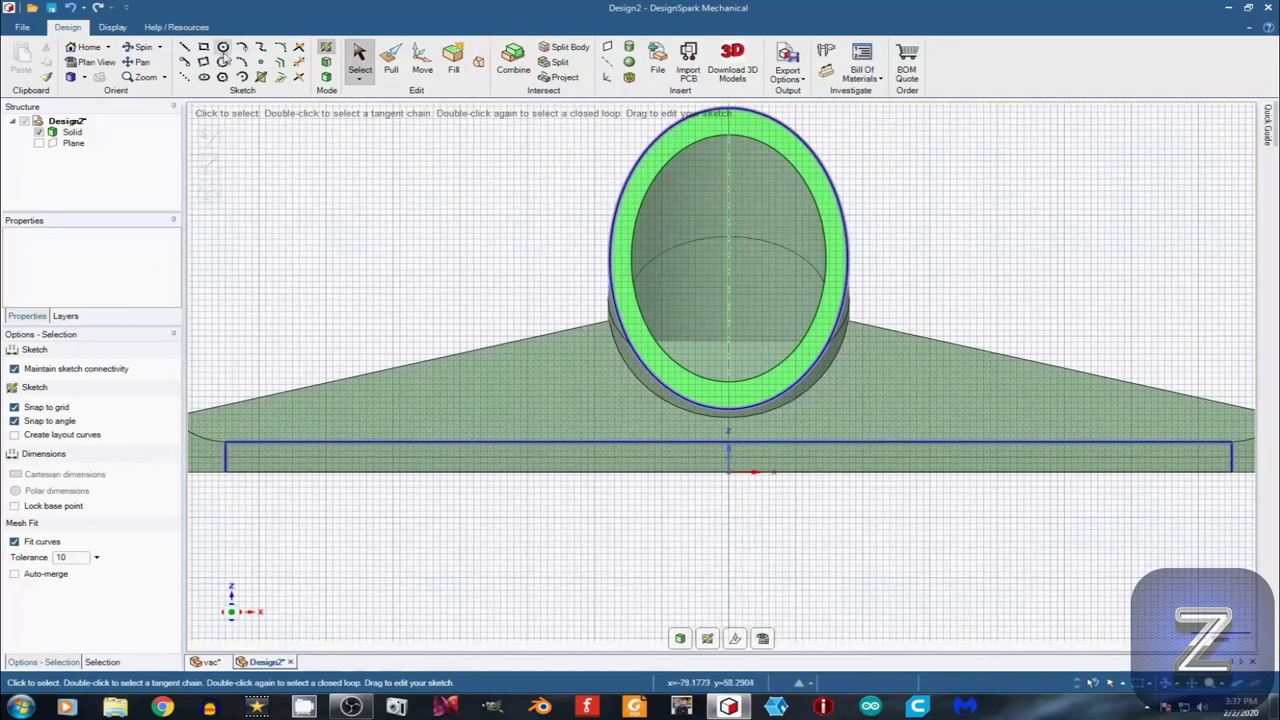
- Draw equal 5 mm circles from the origin, evenly spaced along the face's bottom edge line
{"action": "left_click", "coordinate": [222, 47]}
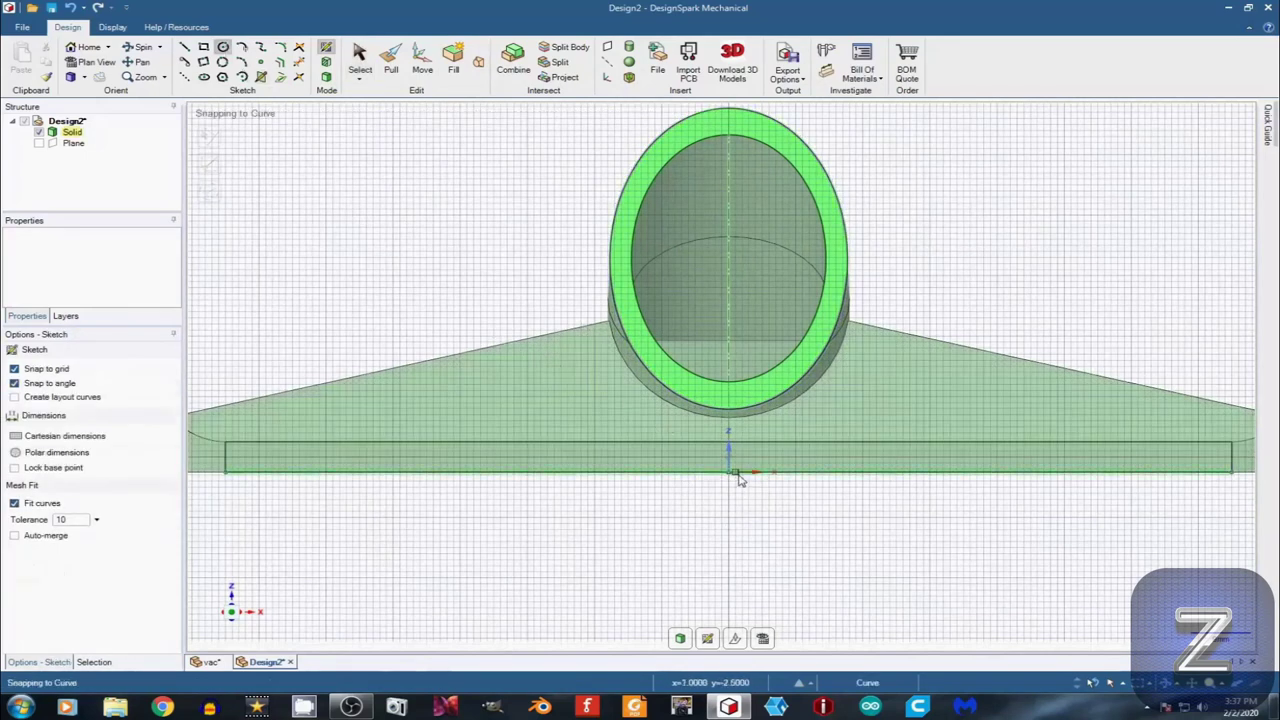
{"action": "left_click", "coordinate": [728, 471]}
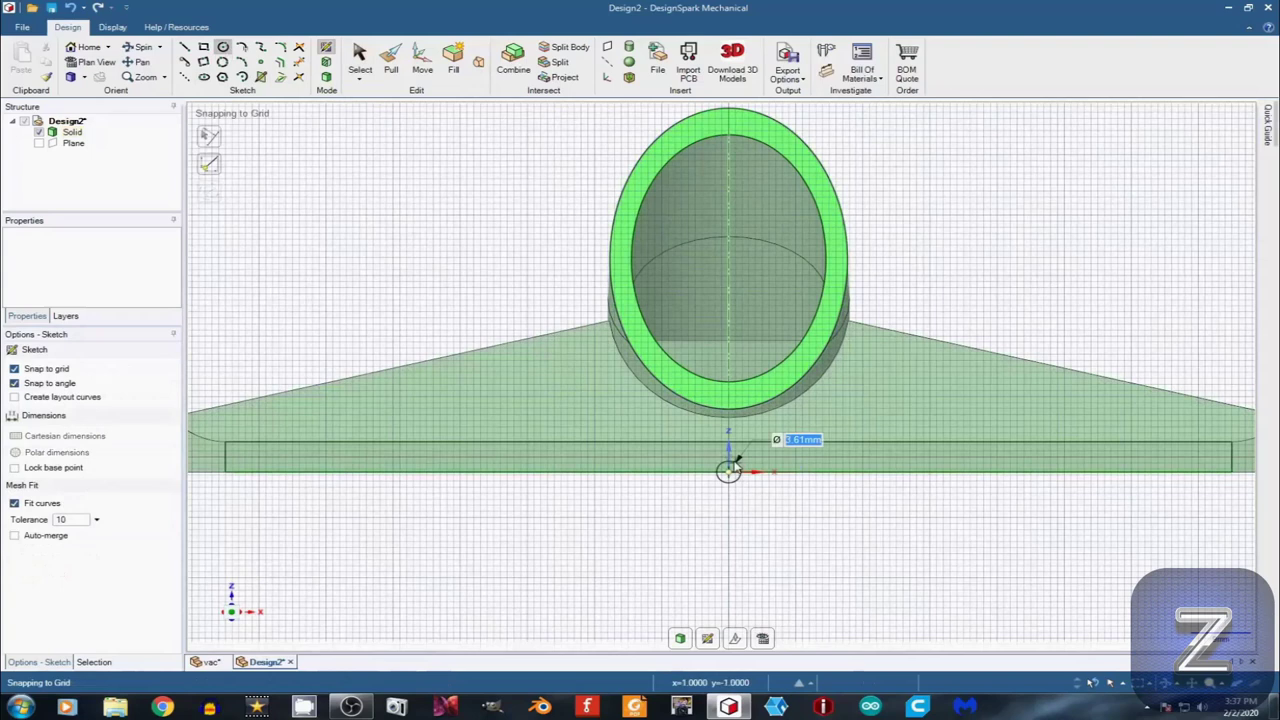
{"action": "type", "text": "5"}
{"action": "key", "text": "Return"}
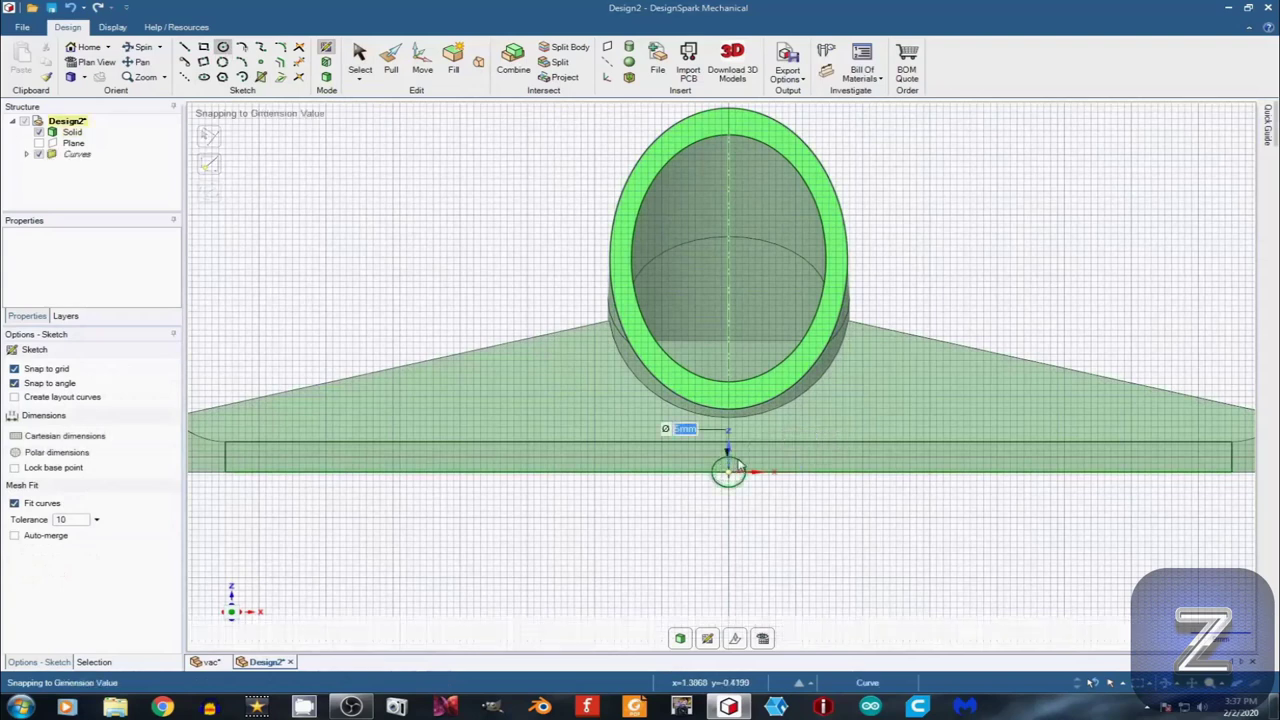
{"action": "left_click", "coordinate": [862, 471]}
{"action": "left_click", "coordinate": [996, 471]}
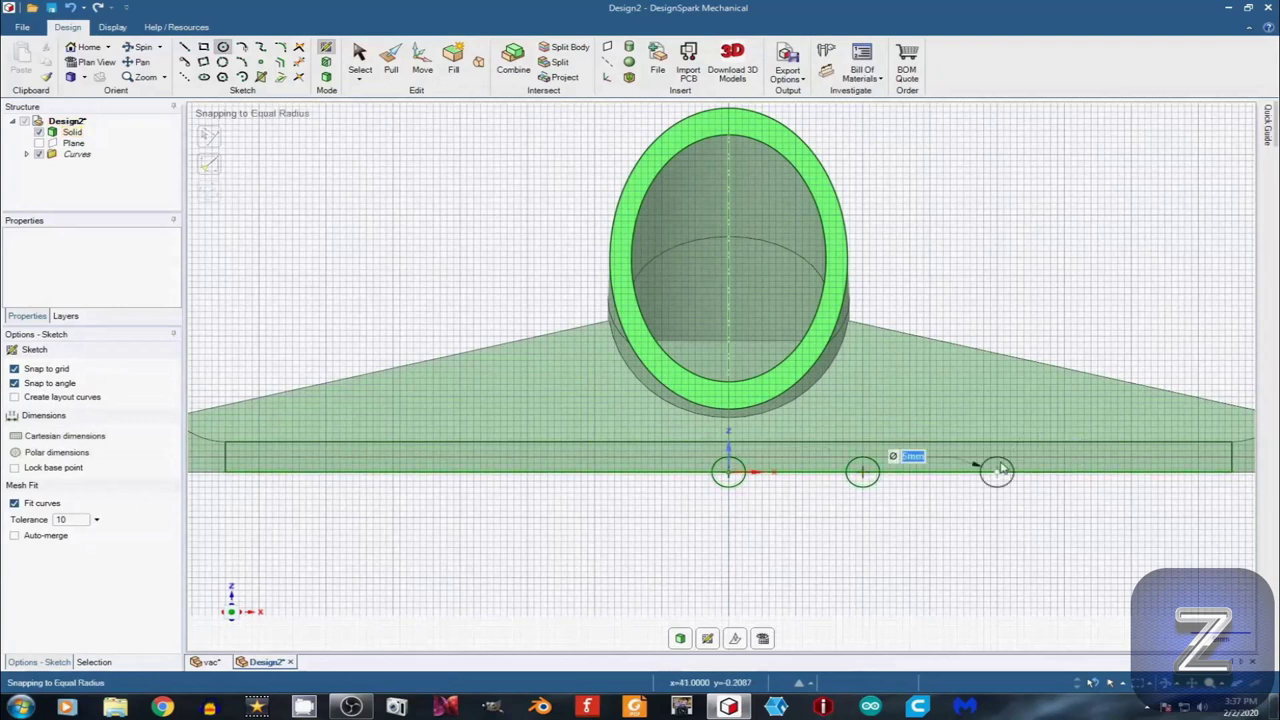
{"action": "left_click", "coordinate": [1130, 471]}
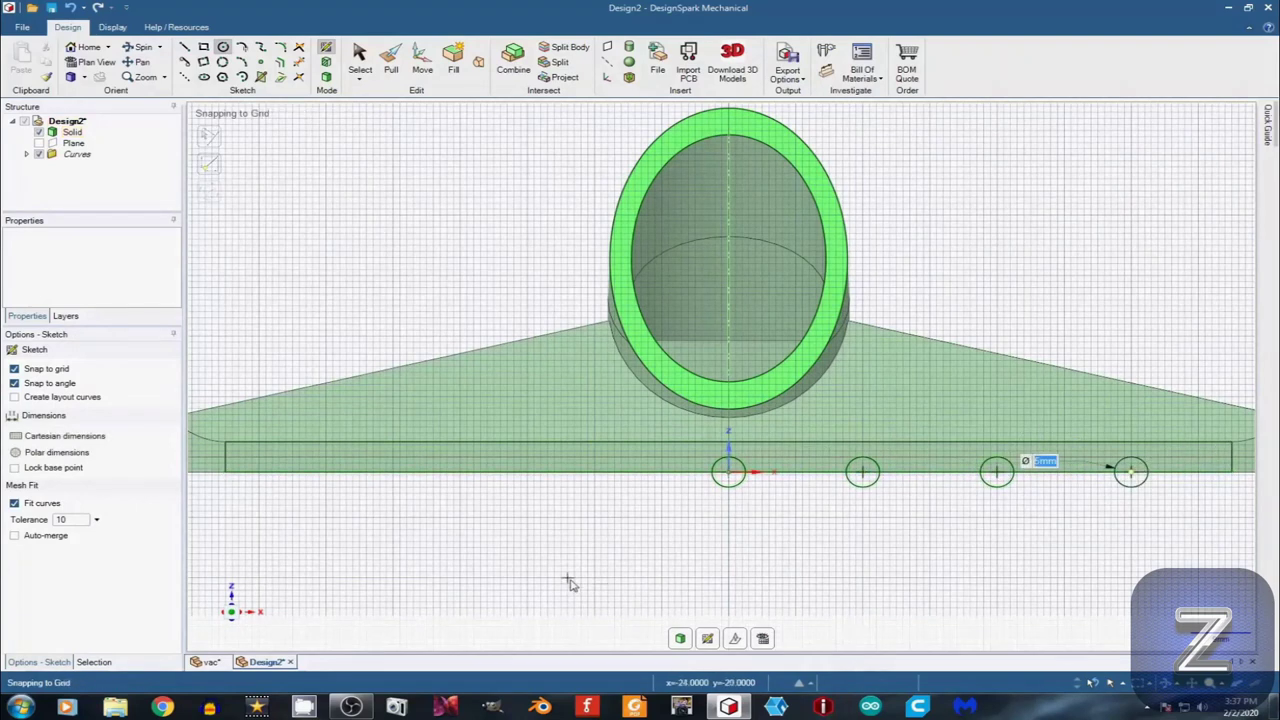
{"action": "left_click", "coordinate": [594, 471]}
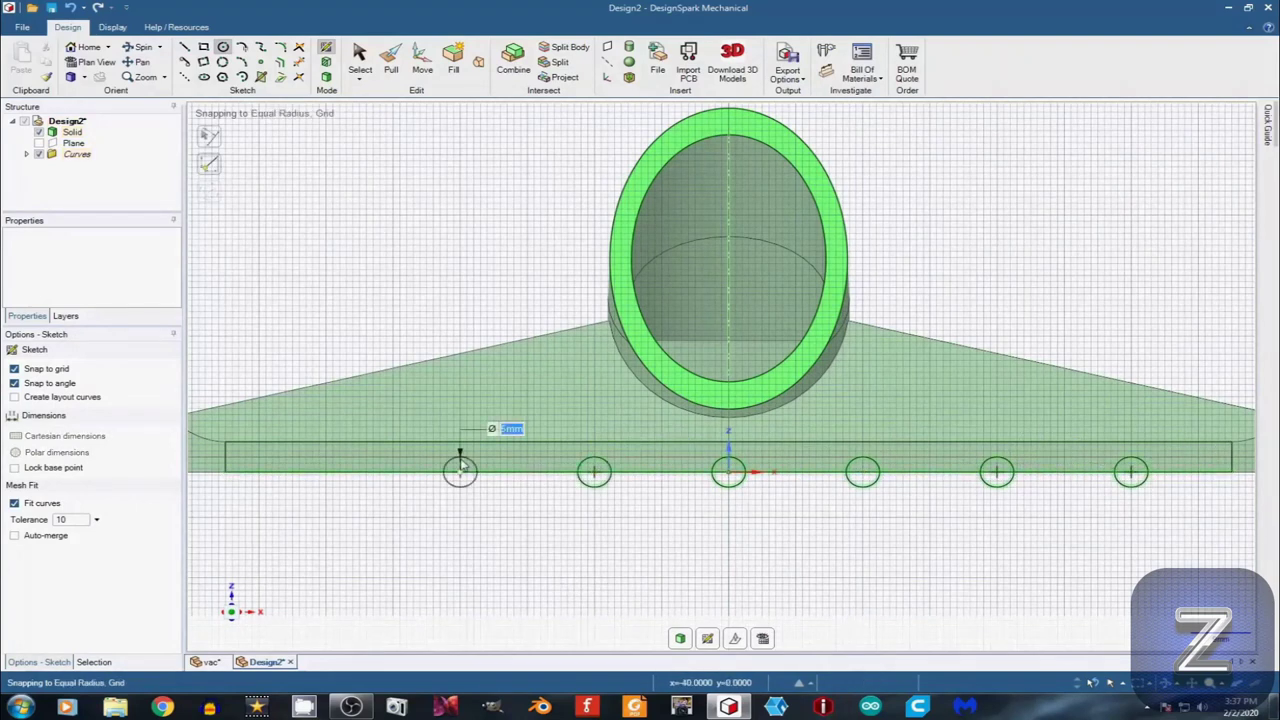
{"action": "left_click", "coordinate": [325, 471]}
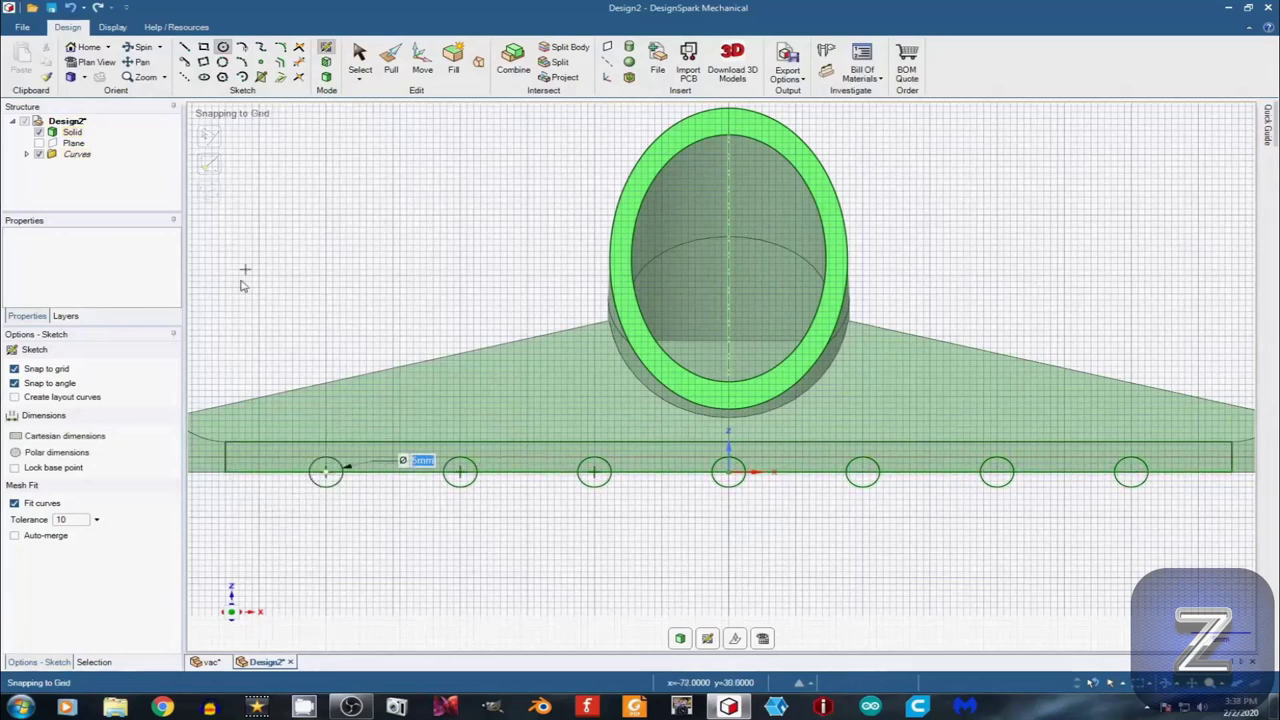
{"action": "left_click", "coordinate": [390, 62]}
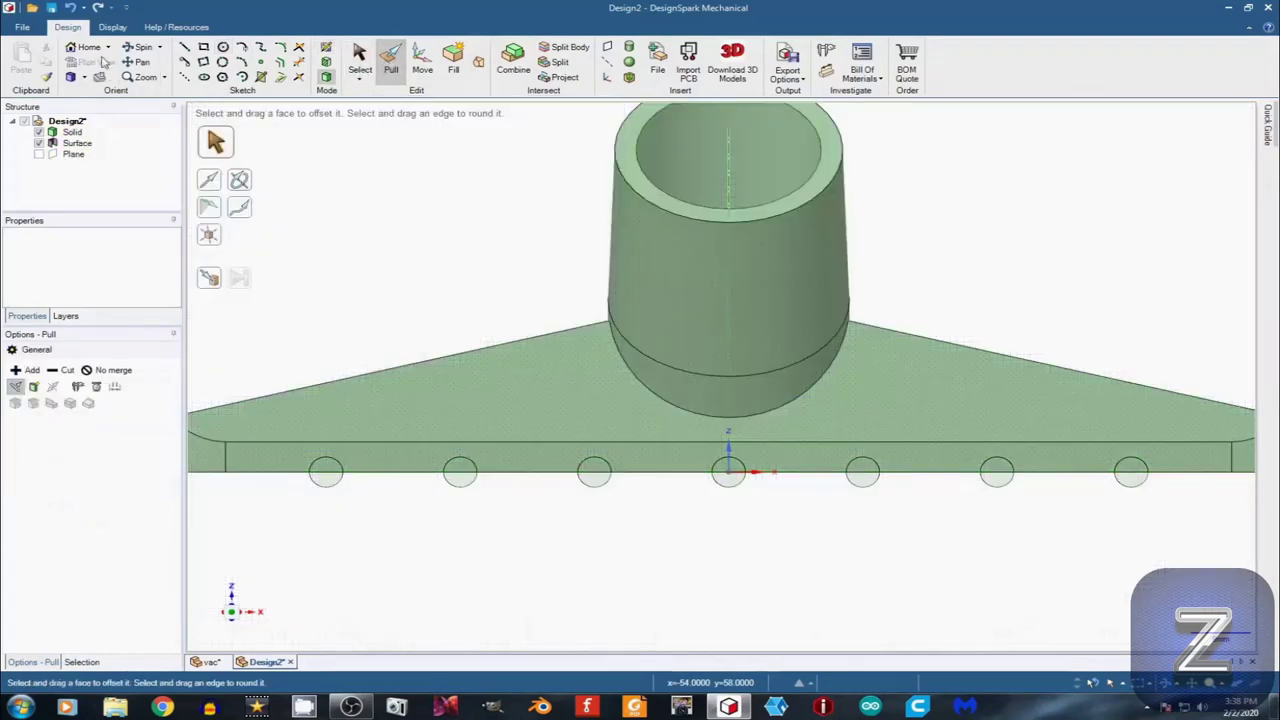
- From the home view, select the seven circle faces and pull them through the nozzle edge
{"action": "left_click", "coordinate": [82, 47]}
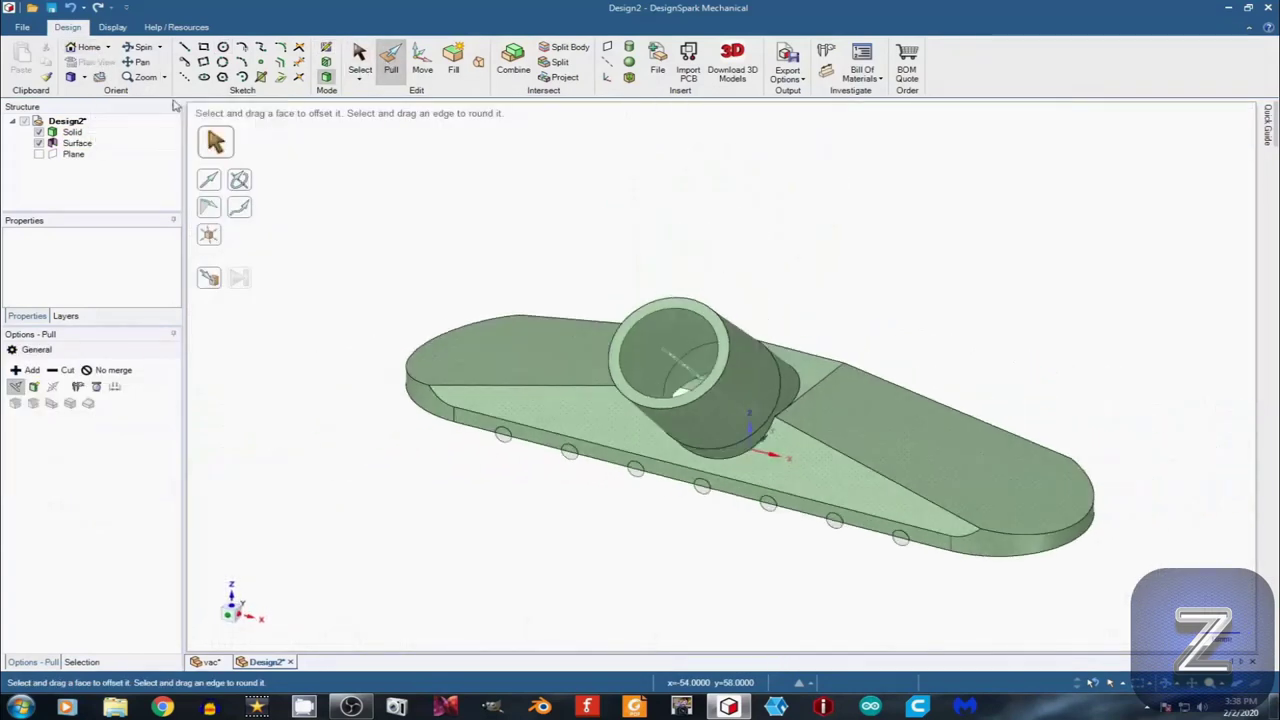
{"action": "scroll", "coordinate": [640, 563], "scroll_direction": "up", "scroll_amount": 2}
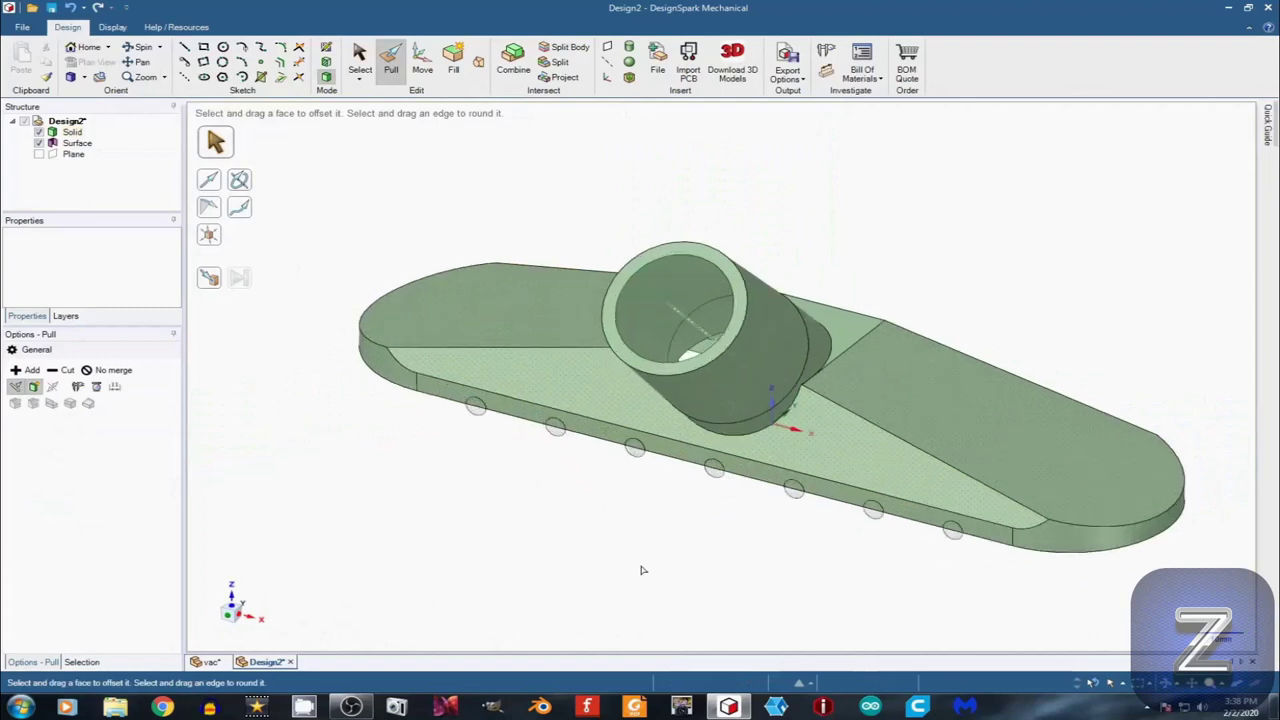
{"action": "scroll", "coordinate": [643, 570], "scroll_direction": "up", "scroll_amount": 1}
{"action": "left_click", "coordinate": [443, 372]}
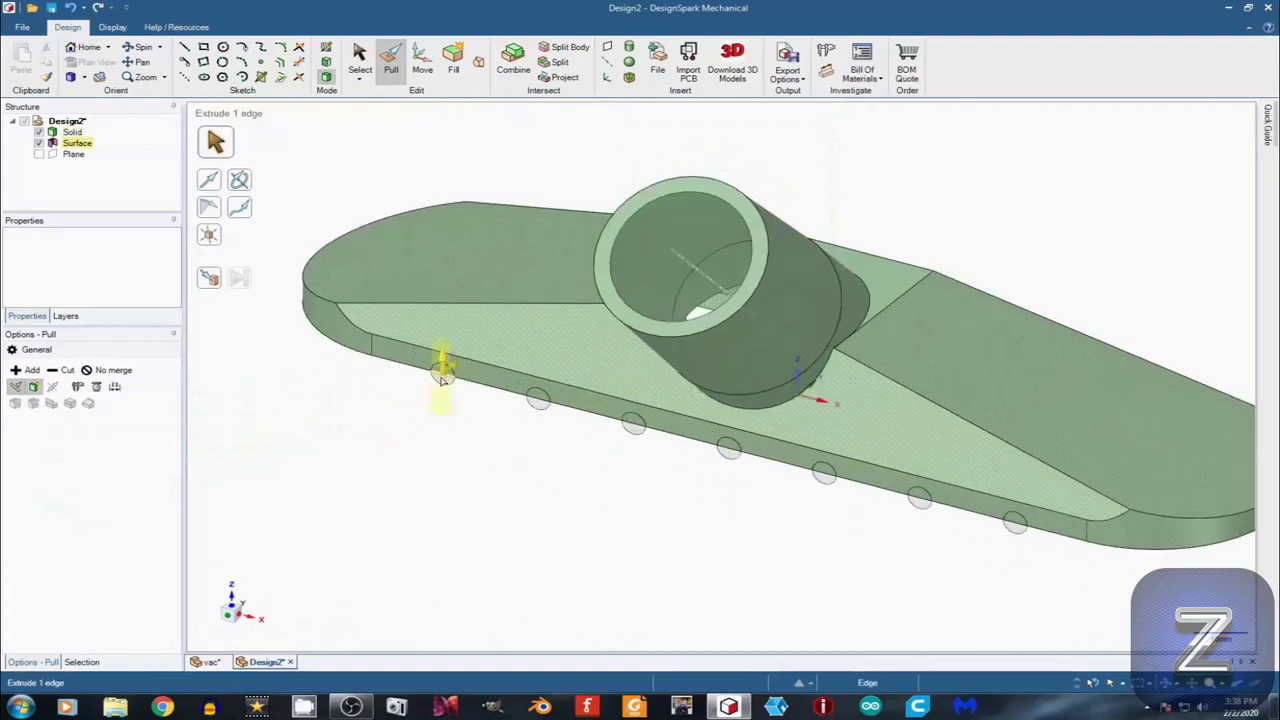
{"action": "left_click", "coordinate": [538, 397], "text": "ctrl"}
{"action": "left_click", "coordinate": [640, 423], "text": "ctrl"}
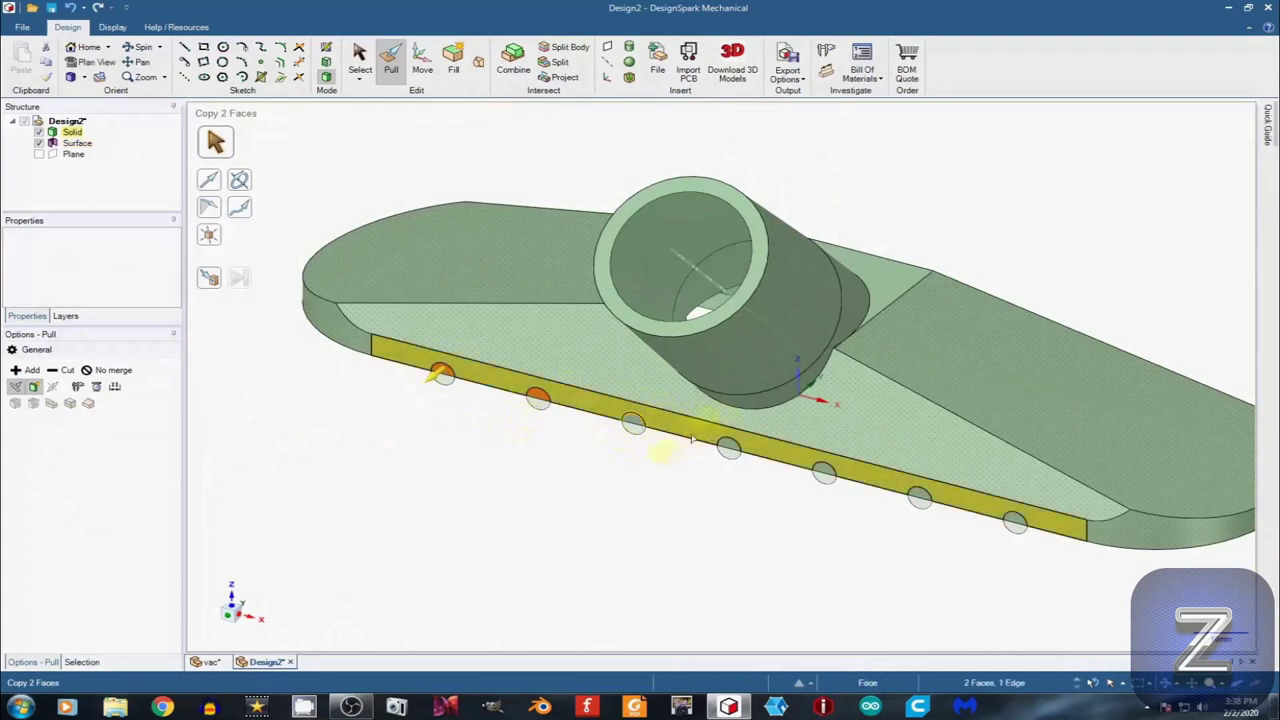
{"action": "left_click", "coordinate": [634, 421], "text": "ctrl"}
{"action": "left_click", "coordinate": [729, 447], "text": "ctrl"}
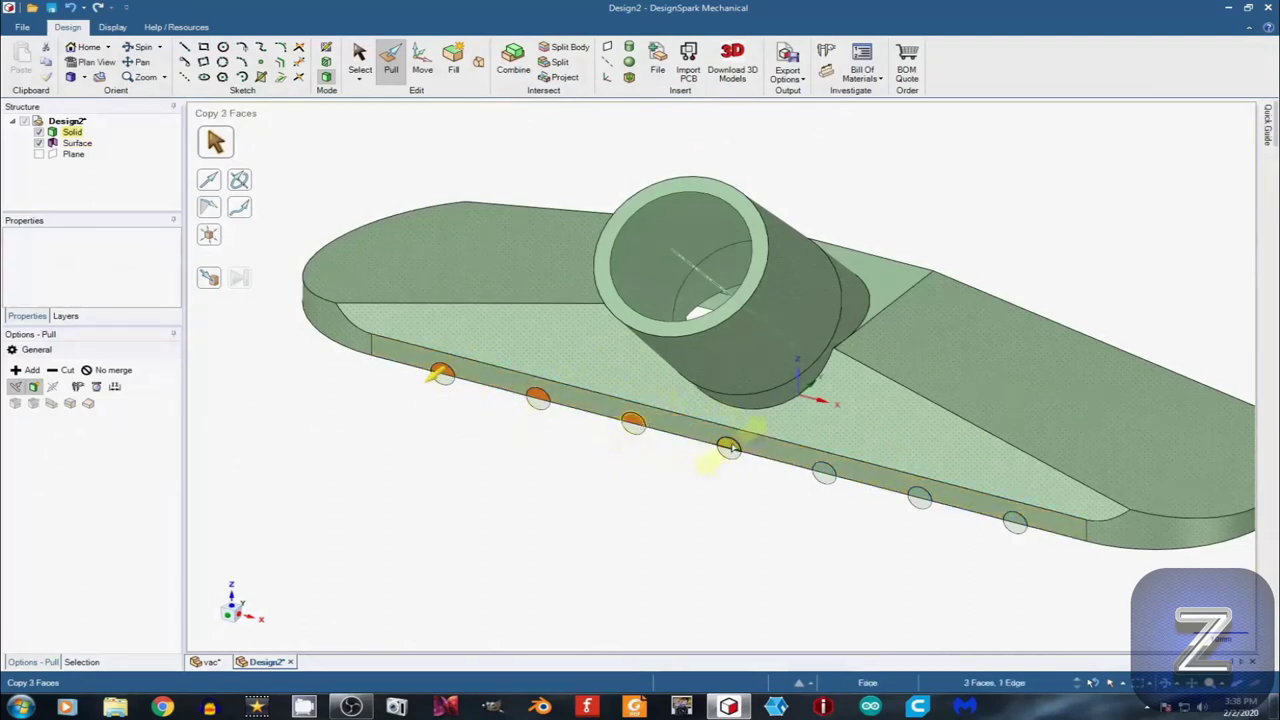
{"action": "left_click", "coordinate": [823, 472], "text": "ctrl"}
{"action": "left_click", "coordinate": [919, 497], "text": "ctrl"}
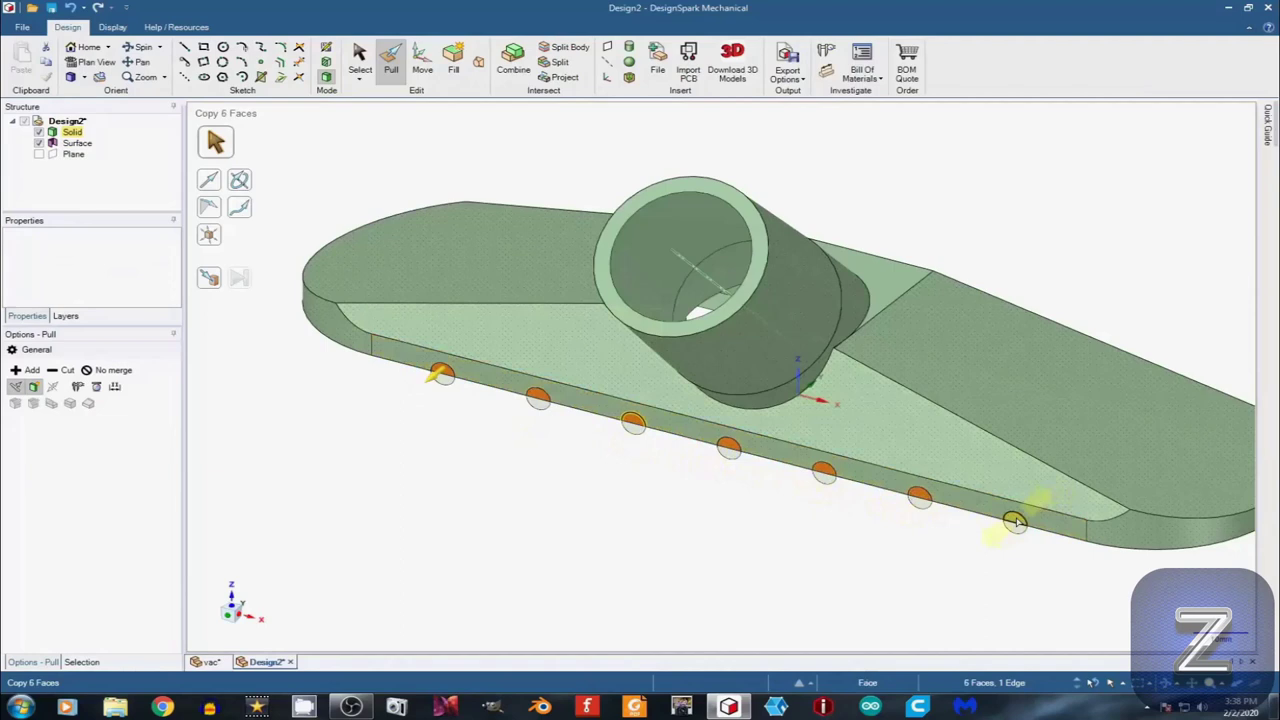
{"action": "left_click", "coordinate": [643, 424], "text": "ctrl"}
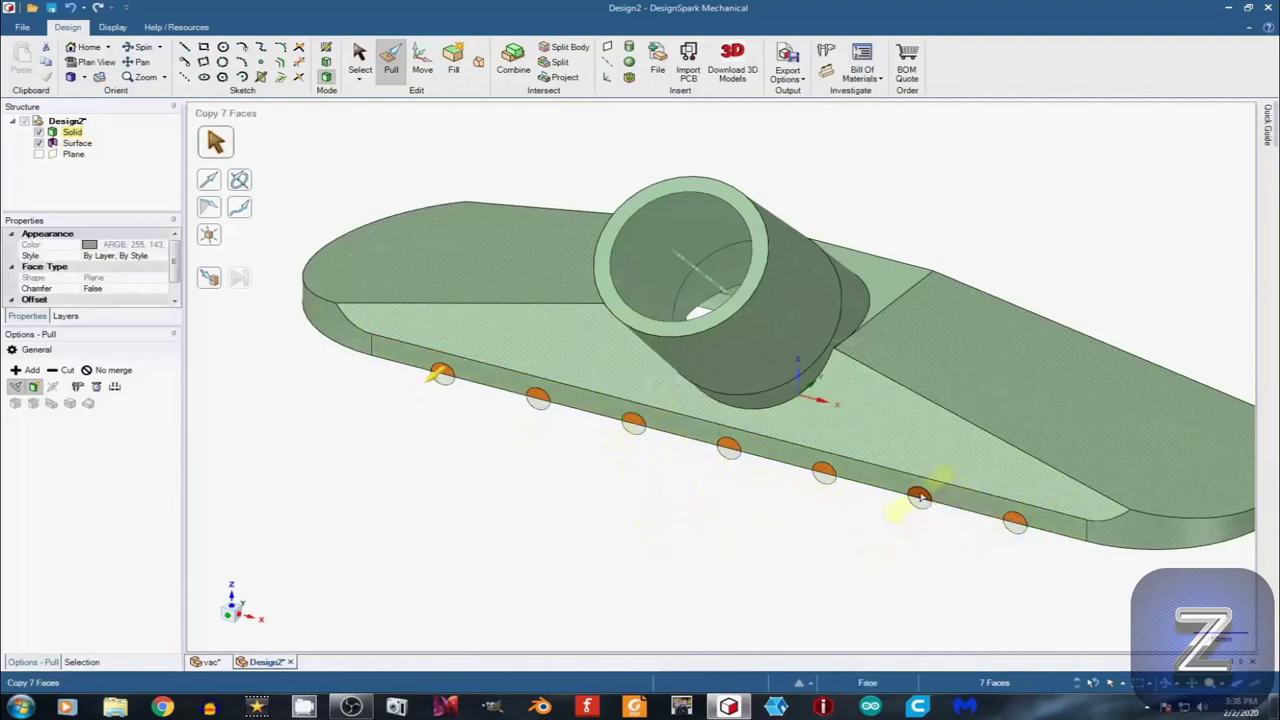
{"action": "left_click", "coordinate": [1203, 145]}
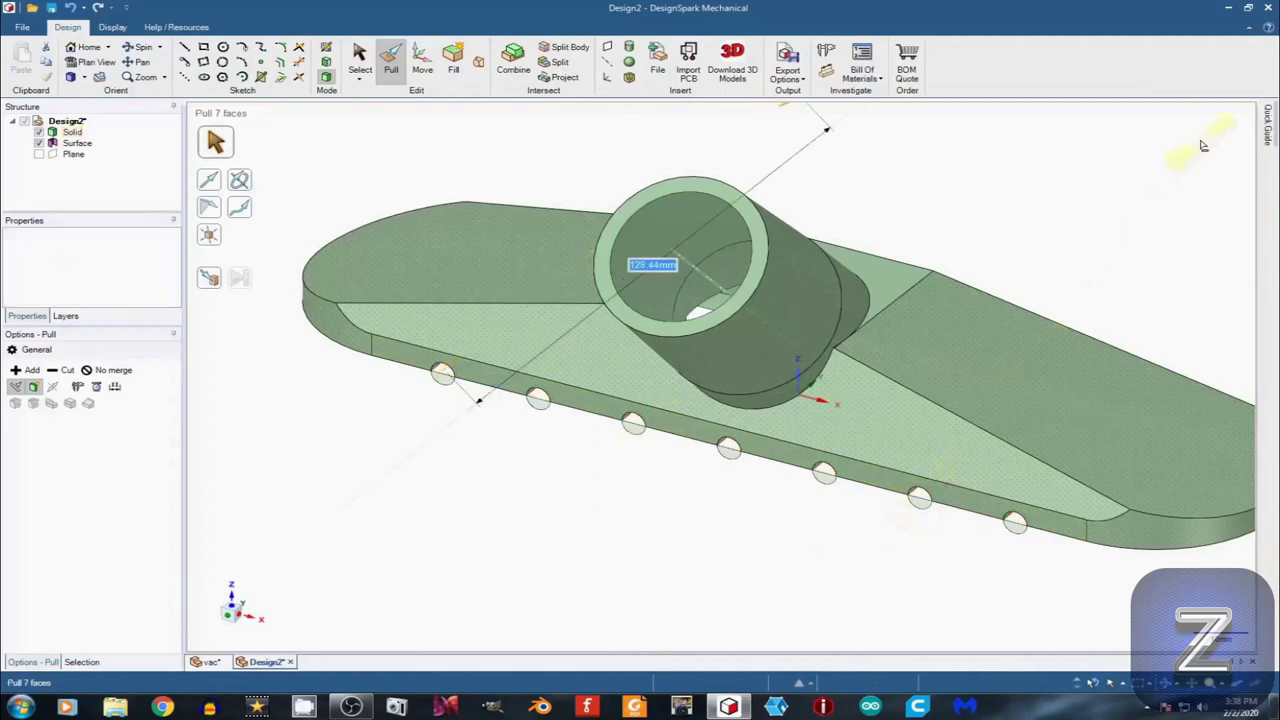
{"action": "key", "text": "Escape"}
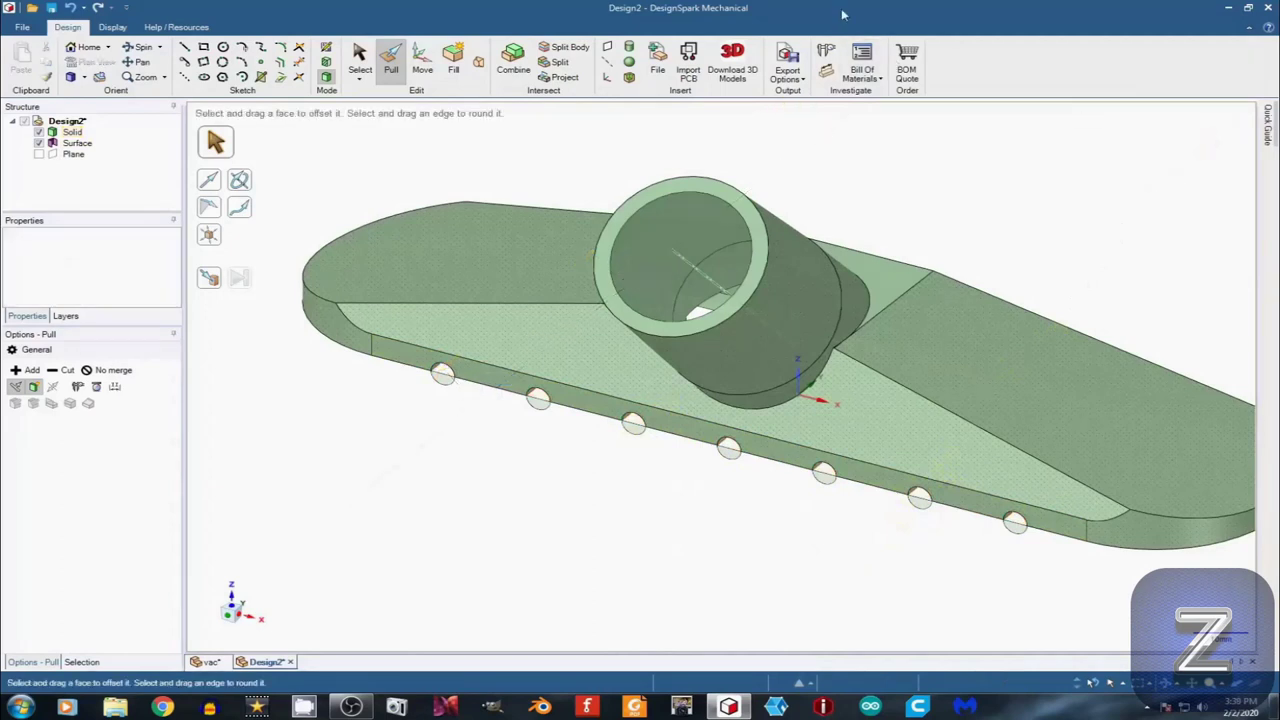
- Delete the leftover circle faces, leaving clean semicircular notches
{"action": "left_click", "coordinate": [357, 58]}
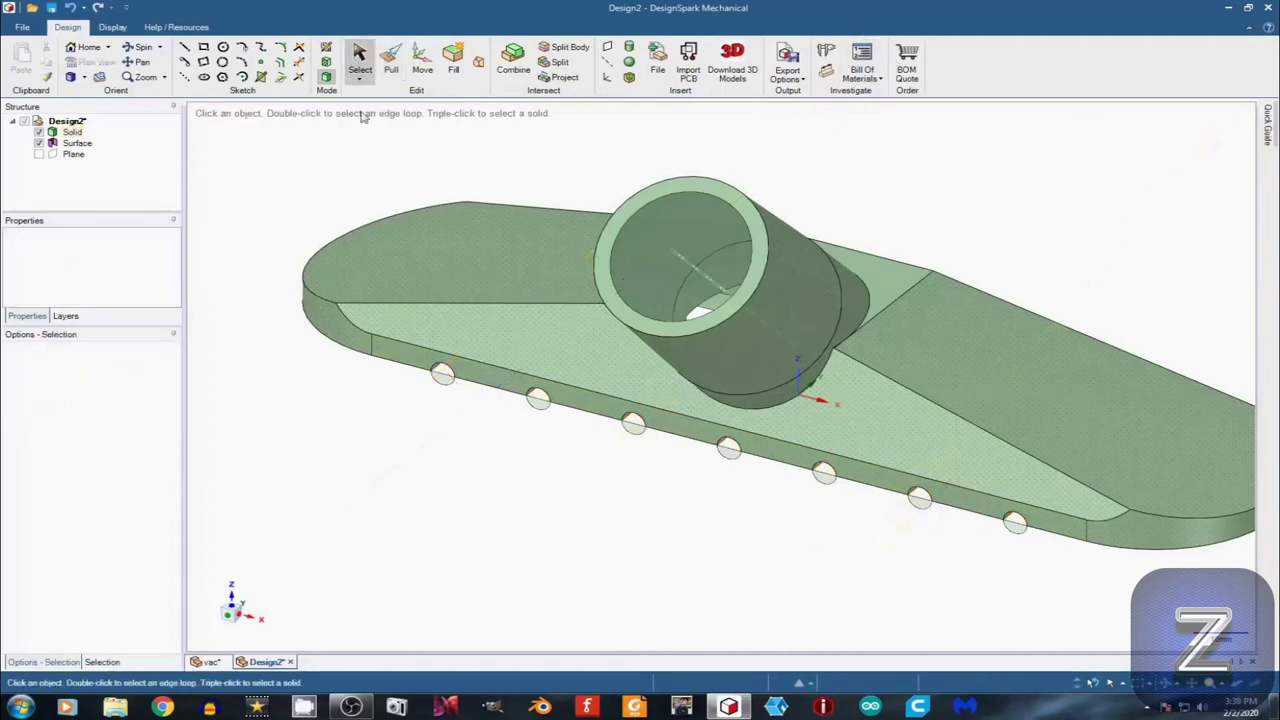
{"action": "left_click", "coordinate": [442, 378]}
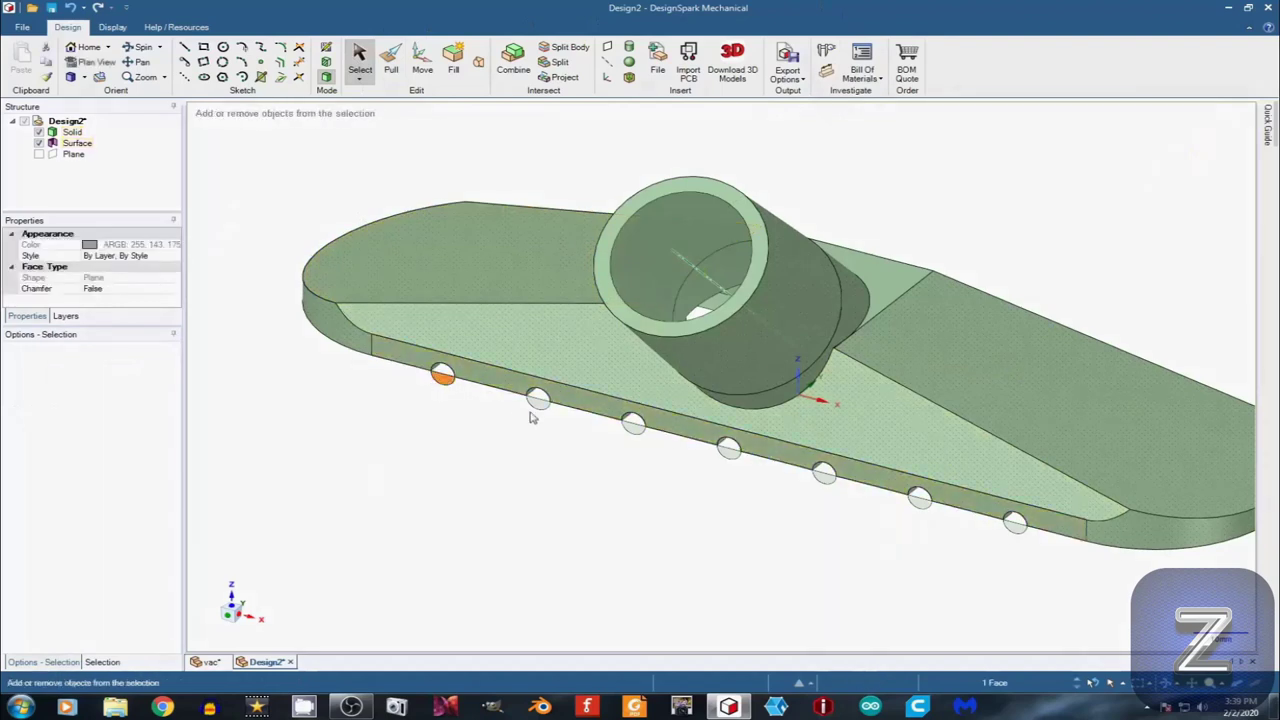
{"action": "left_click", "coordinate": [827, 483]}
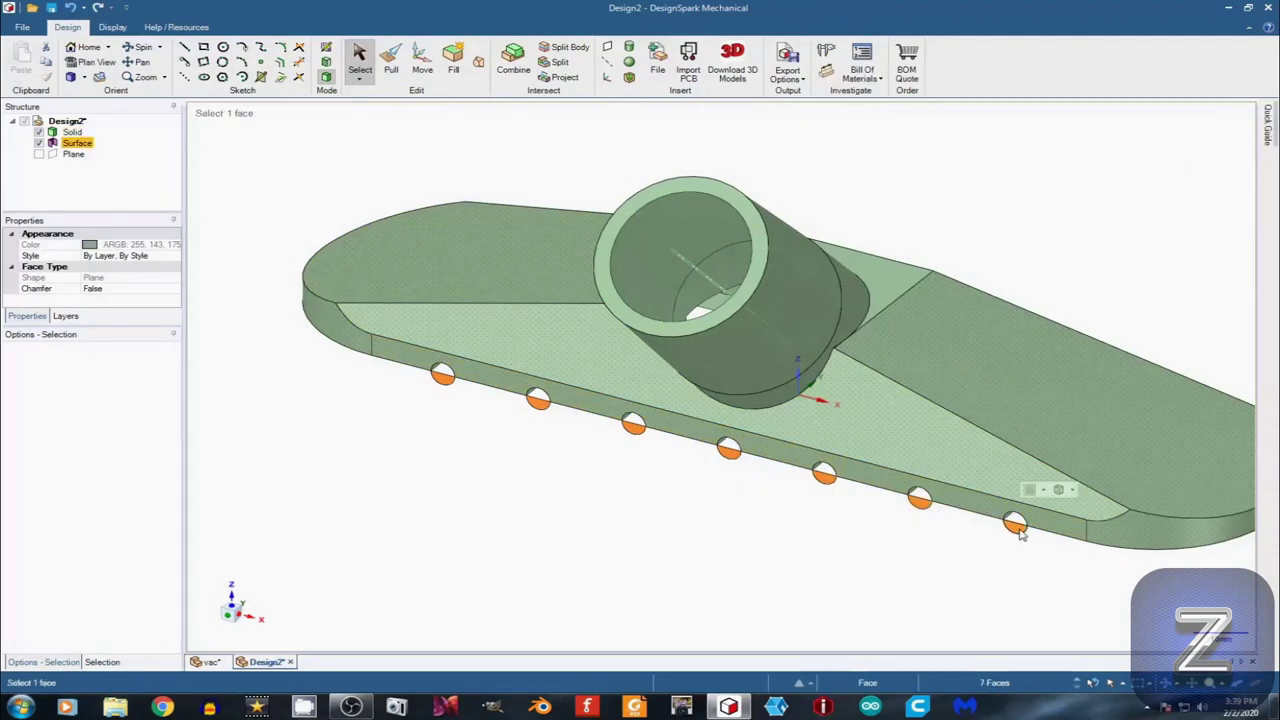
{"action": "key", "text": "Delete"}
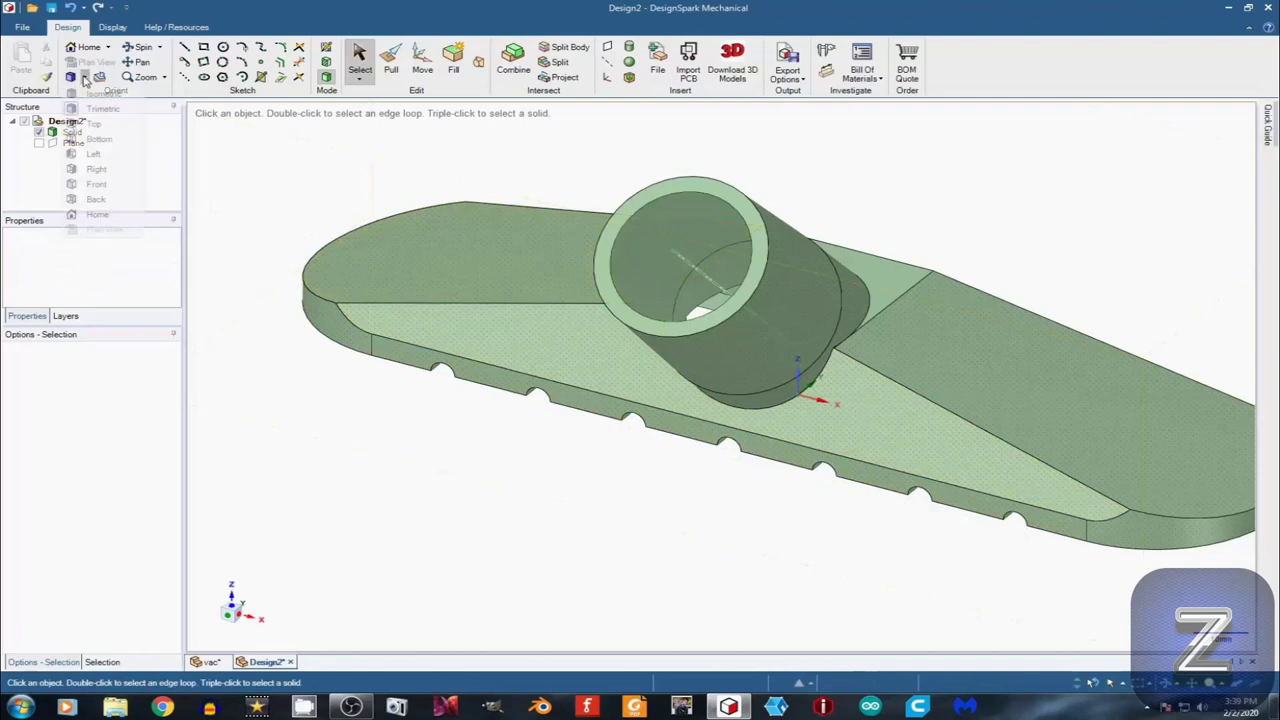
- From Top view, fill away the rectangular face and dome so the tube meets the tapered sides
{"action": "left_click", "coordinate": [92, 125]}
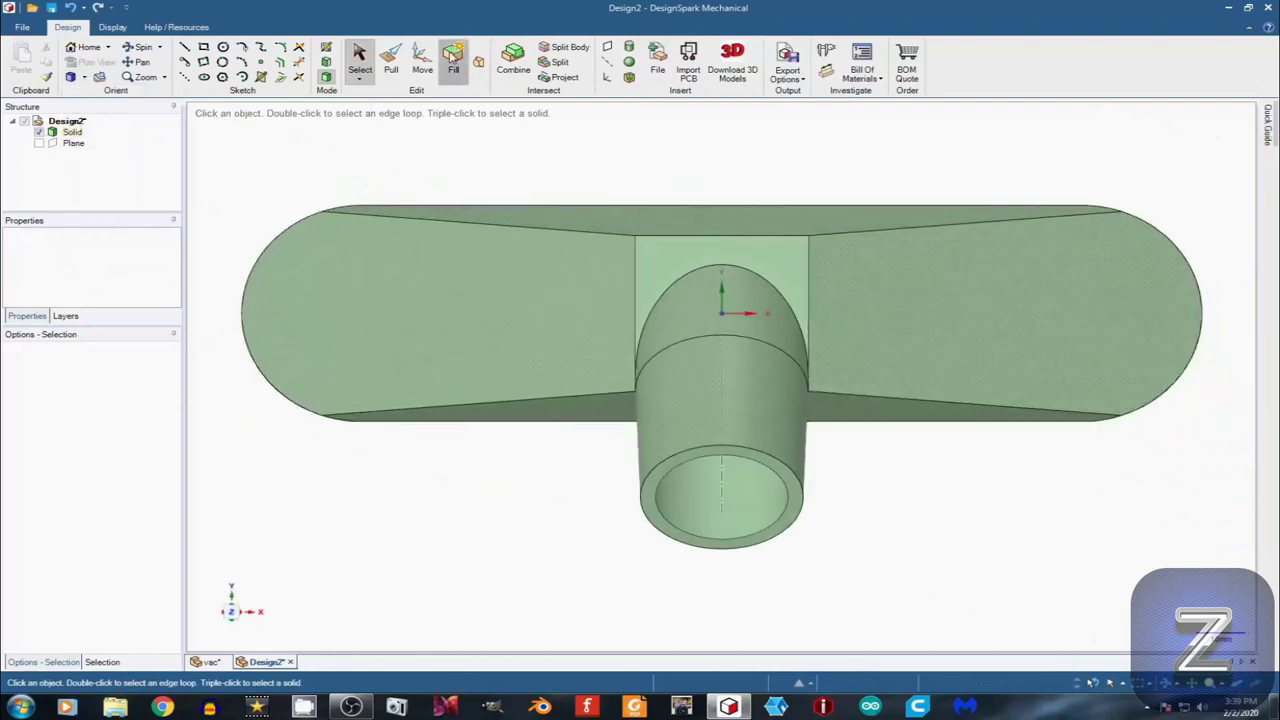
{"action": "left_click", "coordinate": [453, 60]}
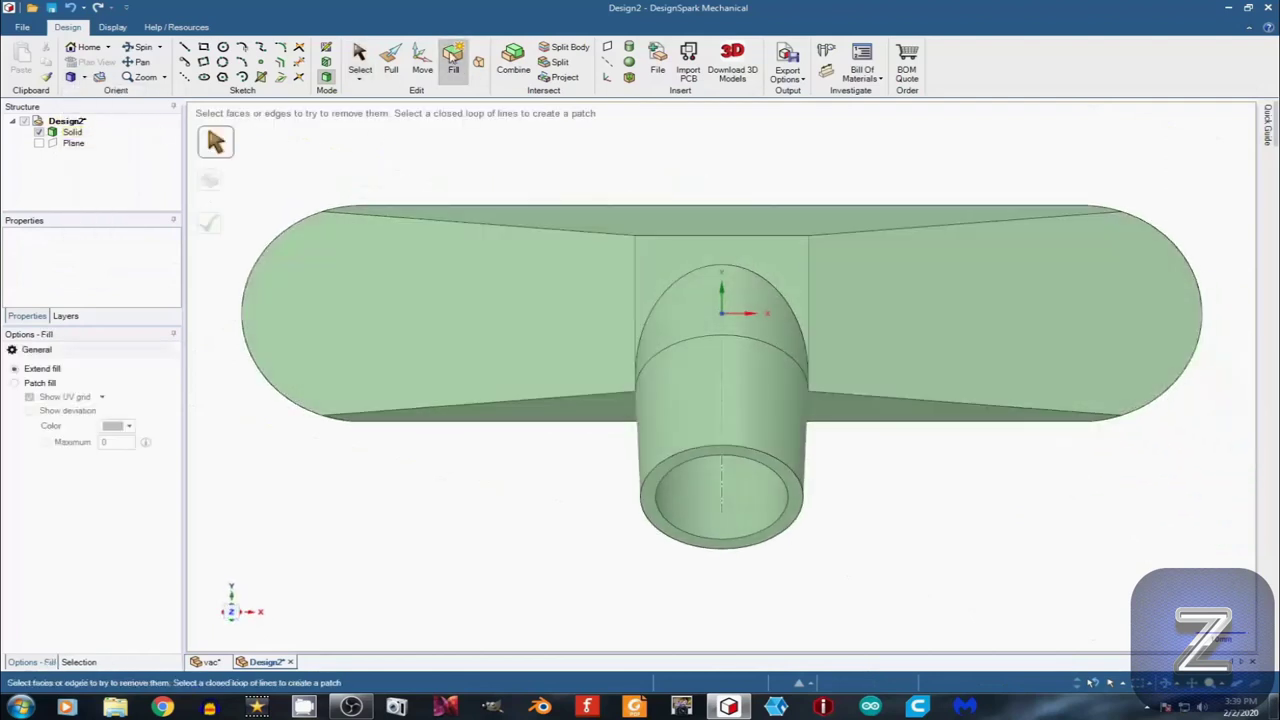
{"action": "left_click", "coordinate": [670, 265]}
{"action": "left_click", "coordinate": [690, 304], "text": "ctrl"}
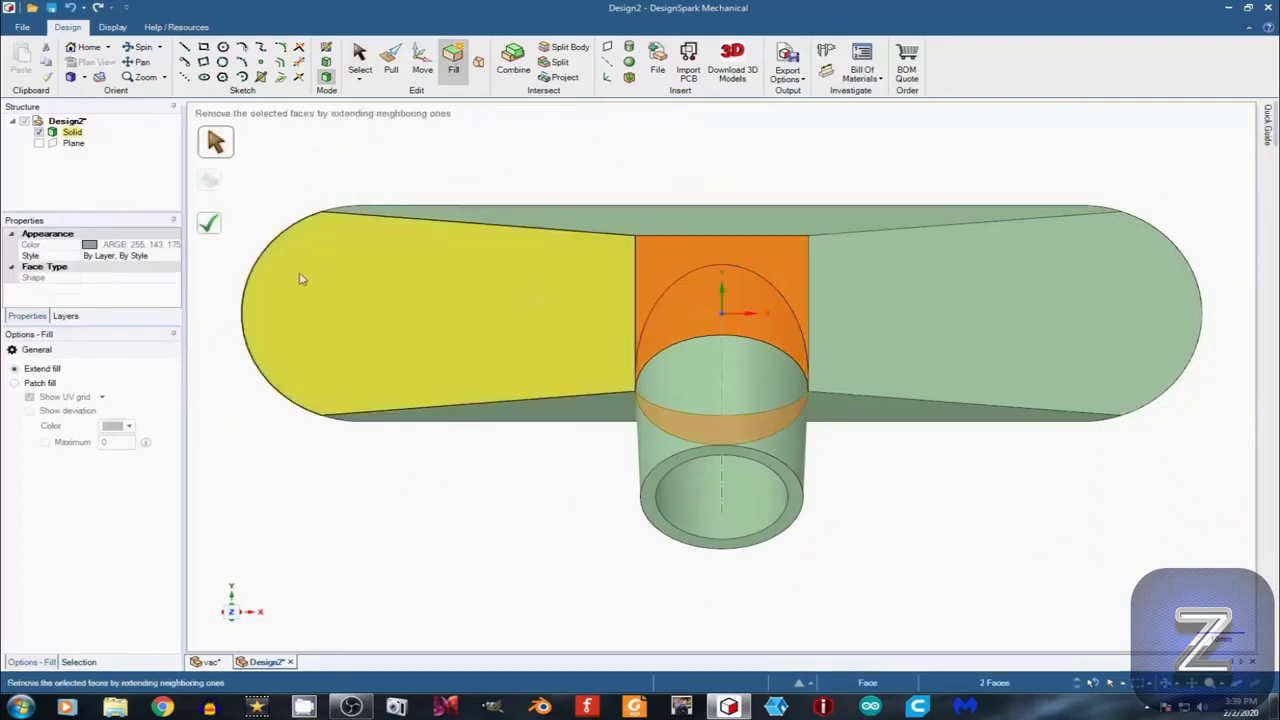
{"action": "left_click", "coordinate": [212, 228]}
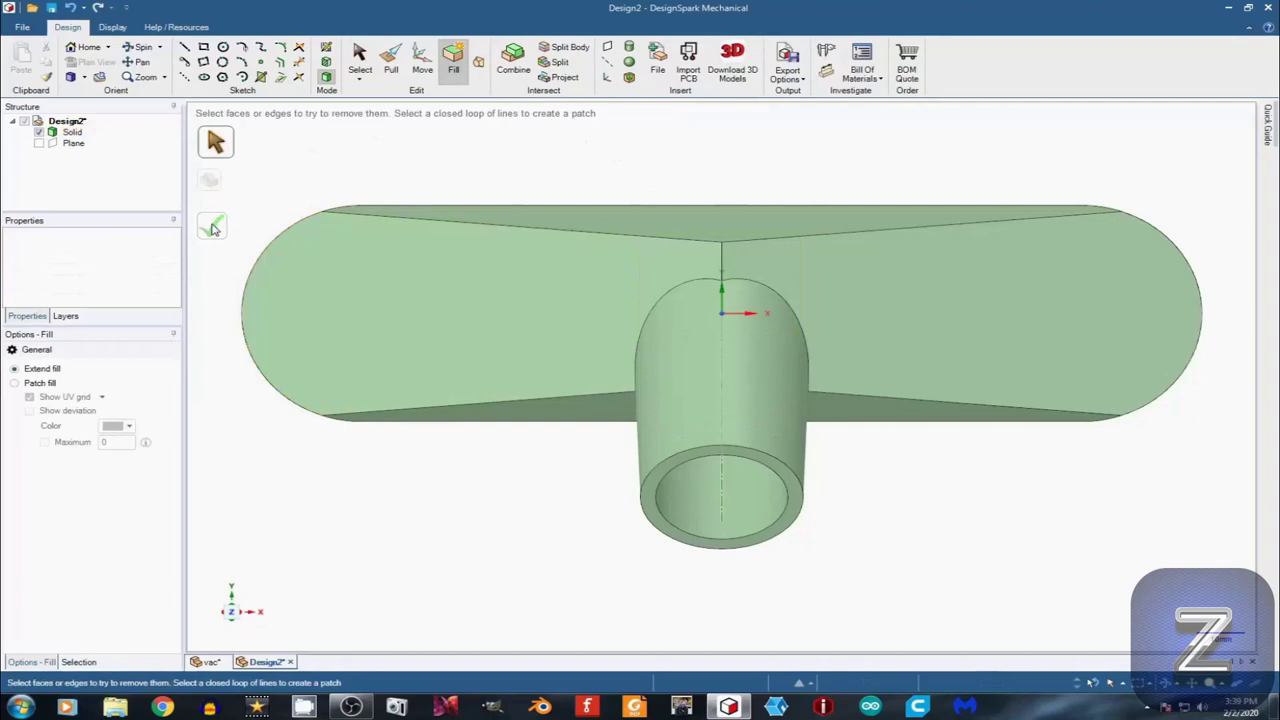
{"action": "middle_click_drag", "start_coordinate": [265, 222], "coordinate": [294, 126]}
{"action": "middle_click_drag", "start_coordinate": [499, 279], "coordinate": [865, 181]}
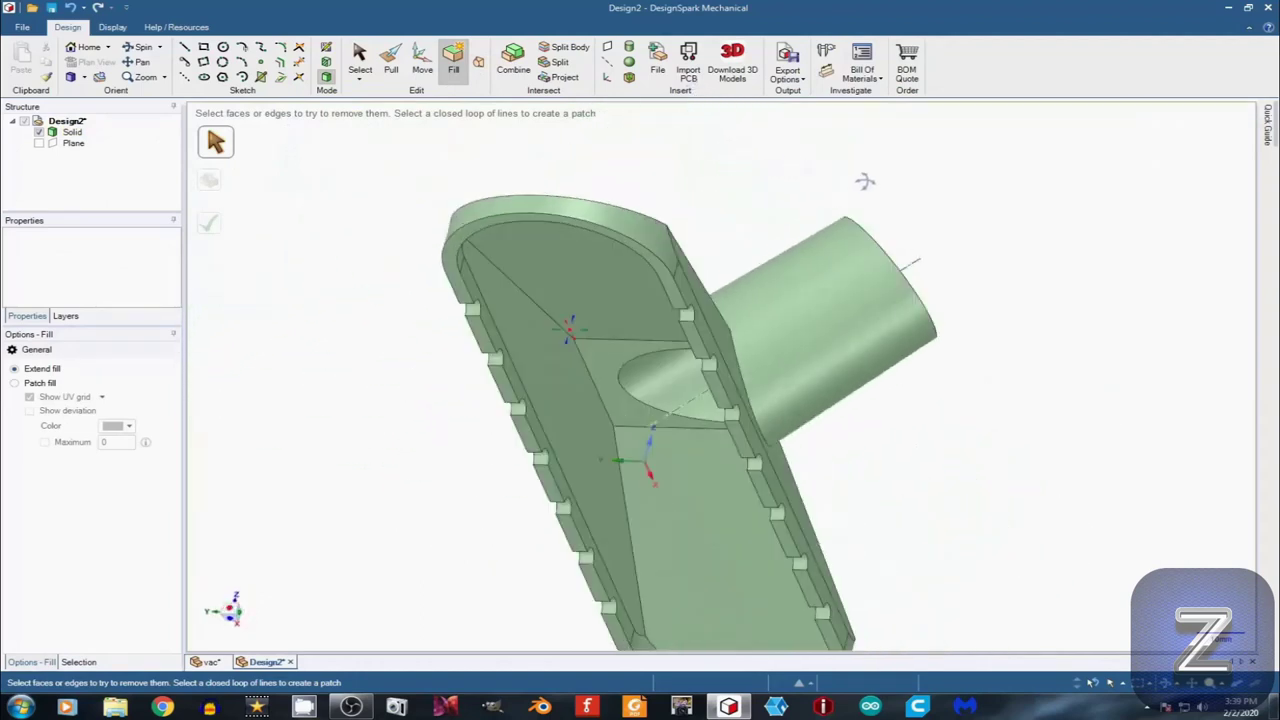